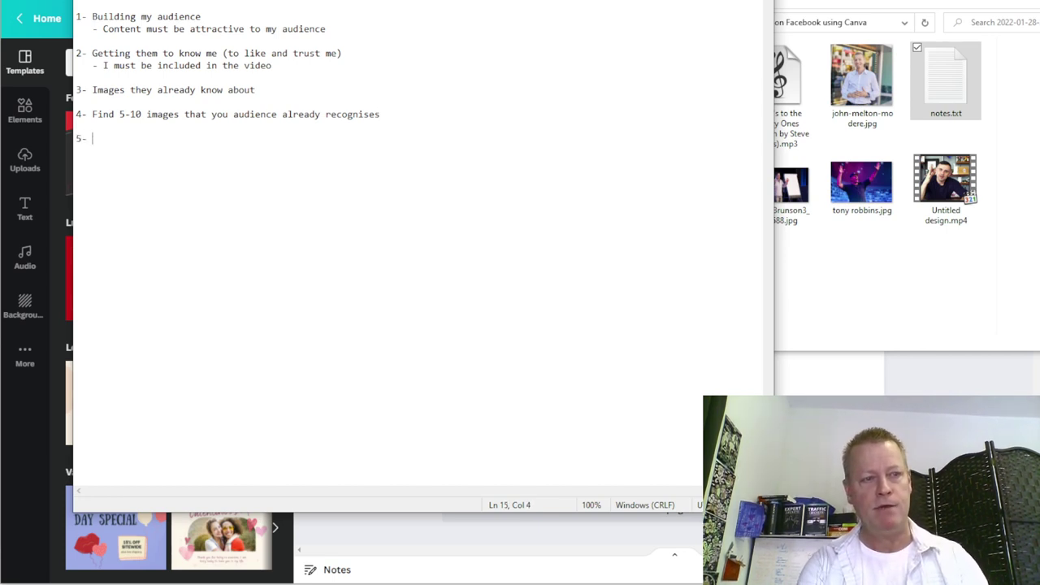
Complete point 5 of the notes with the text "Add you in those images"
text(you )
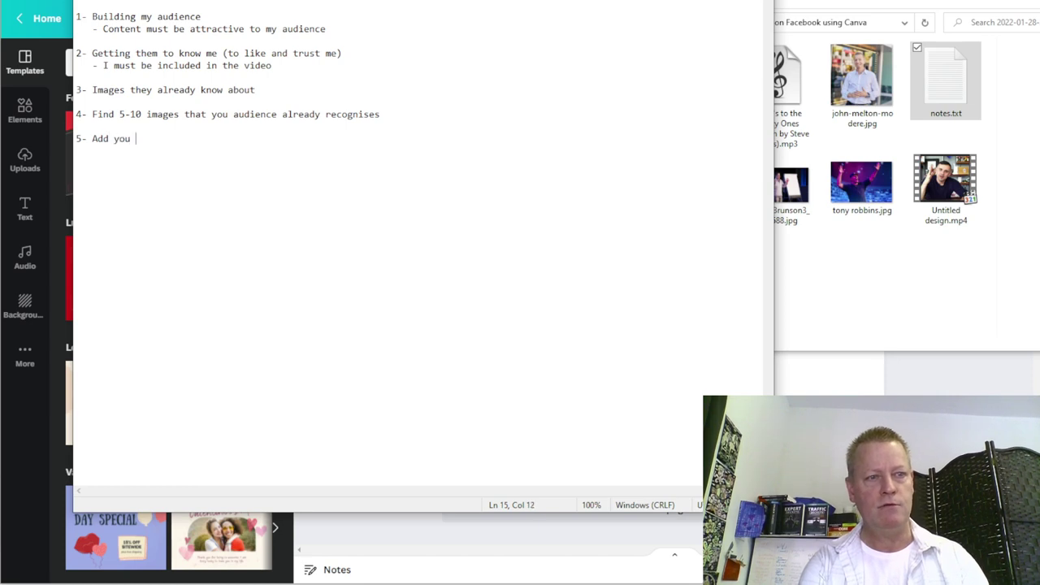
text(in those images)
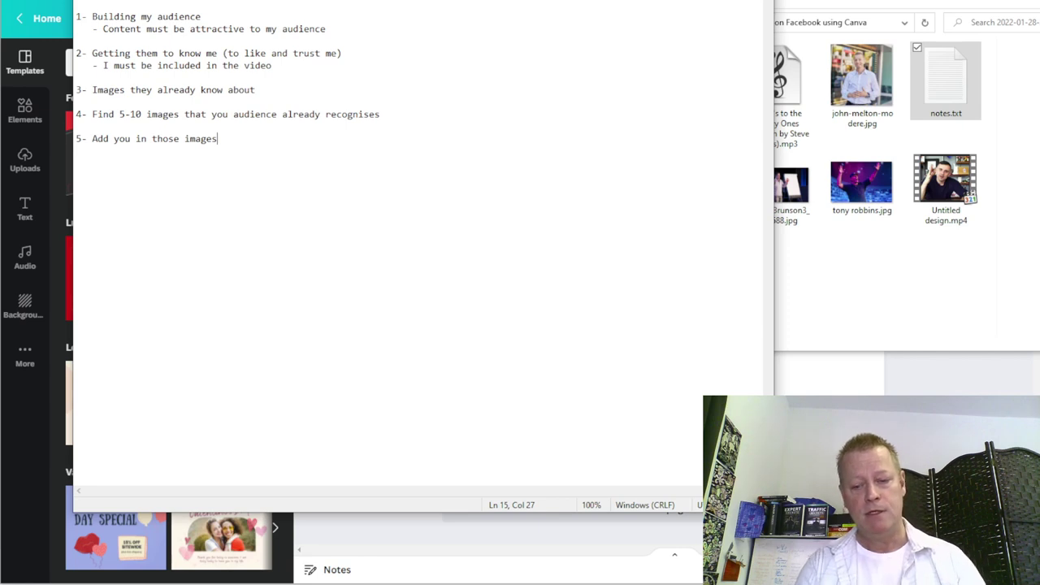
key(Return)
key(Return)
Add point 6 to the notes: "Sequence of images must start with the most recognizable image and go to next"
text(6-)
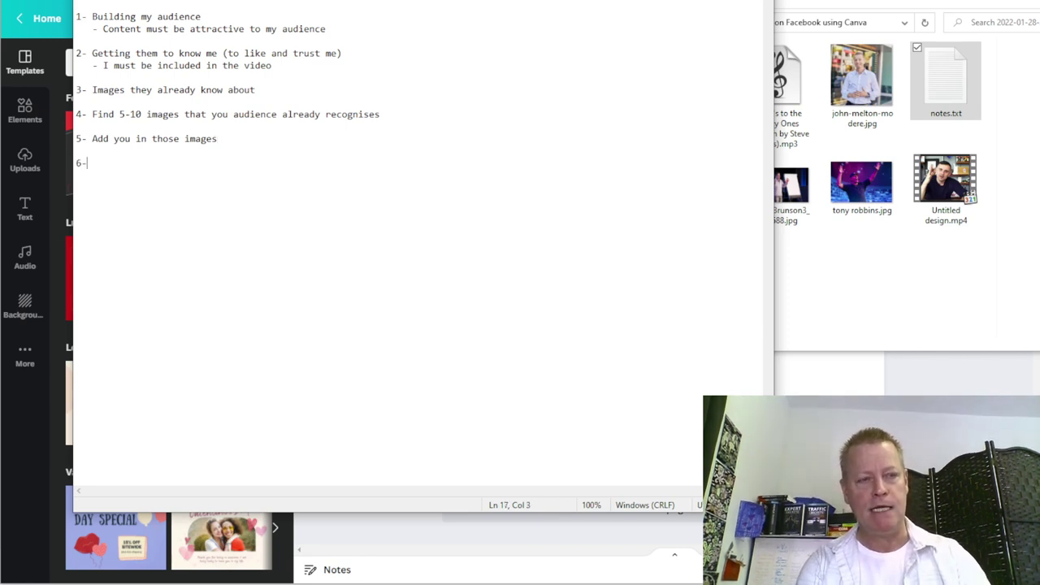
text( Sequence )
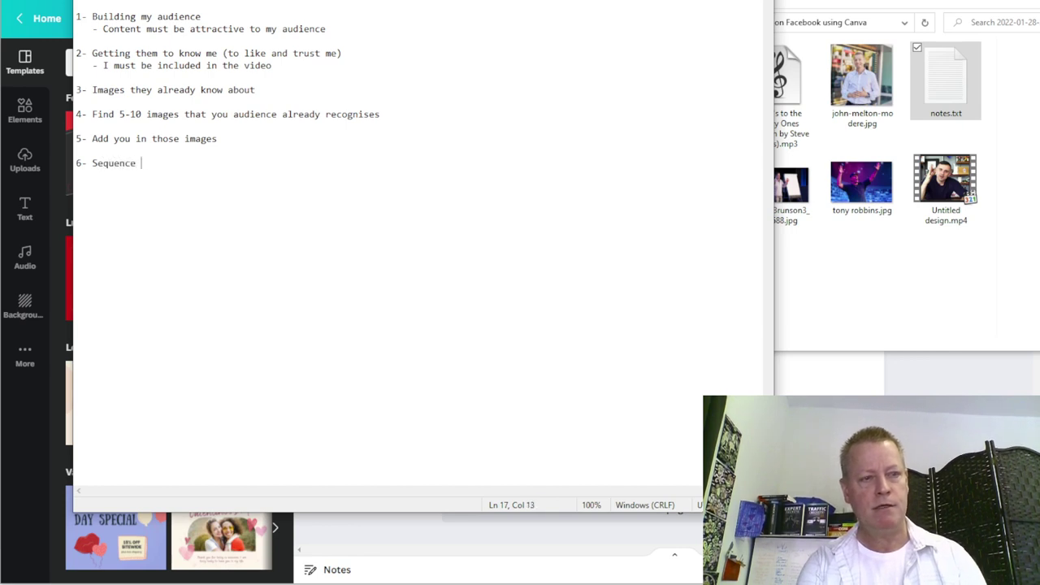
text(of images)
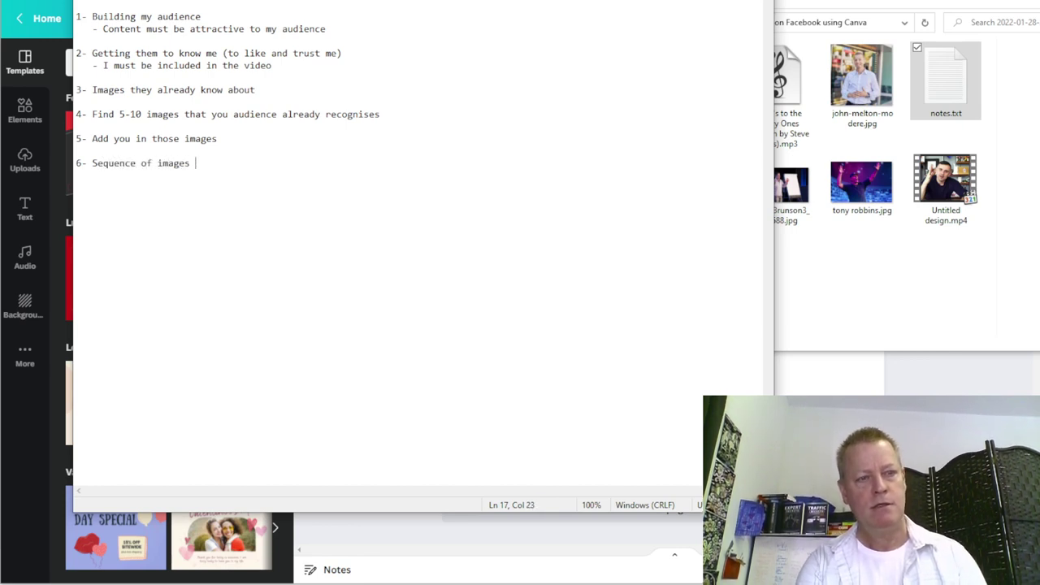
text( must )
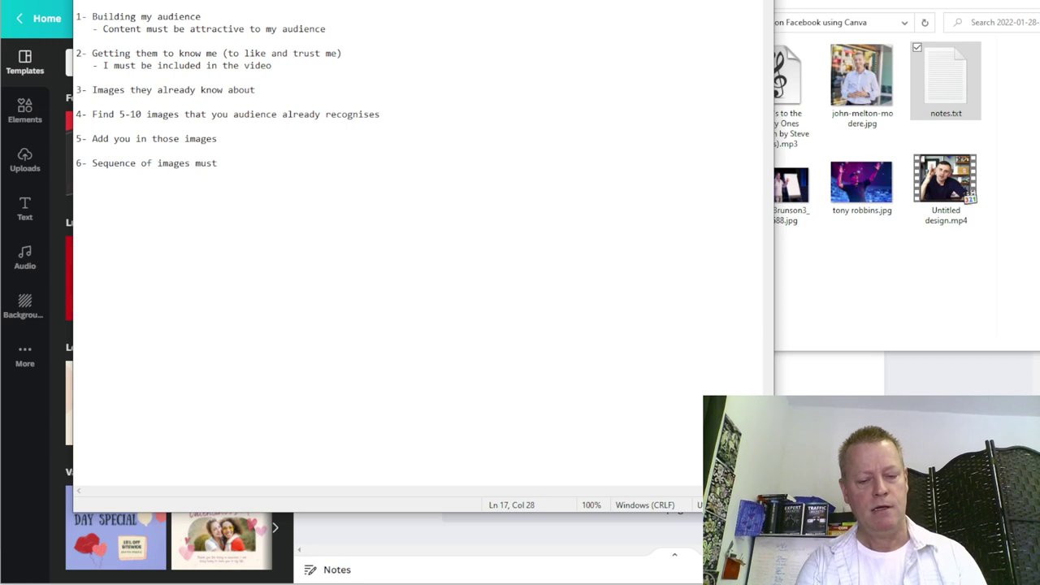
text(start with )
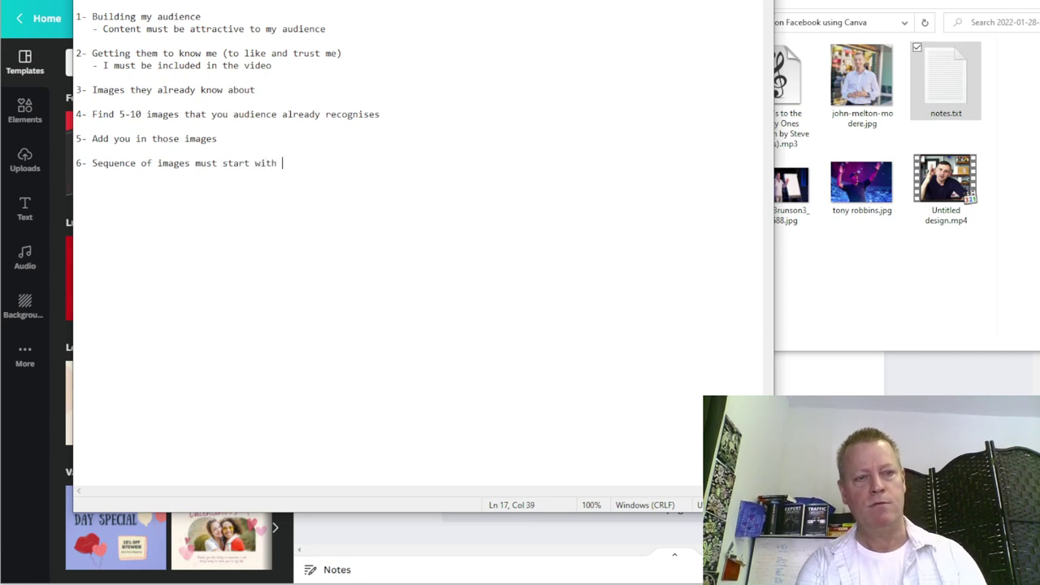
text(the most )
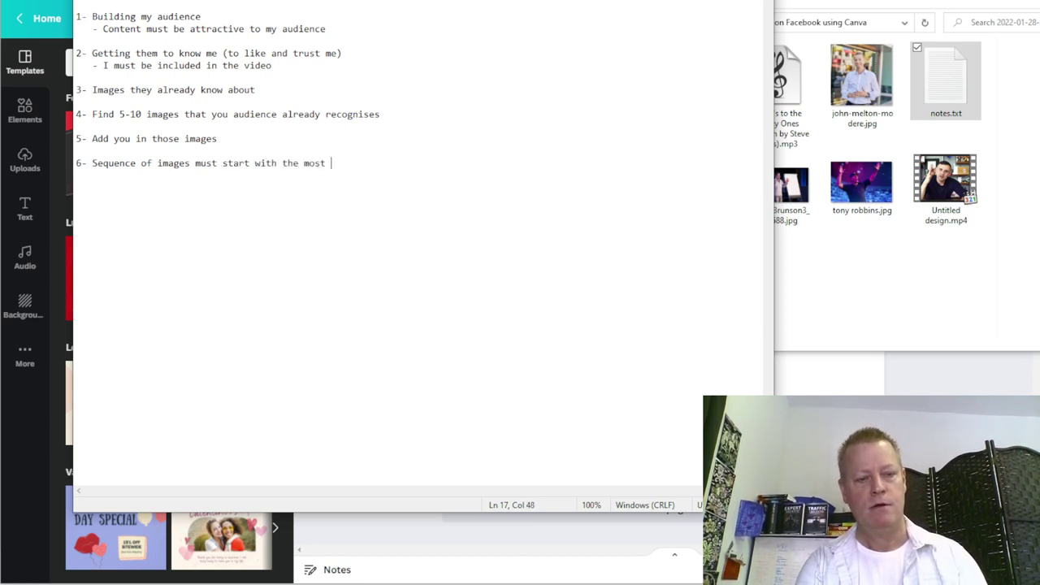
text(recogniza)
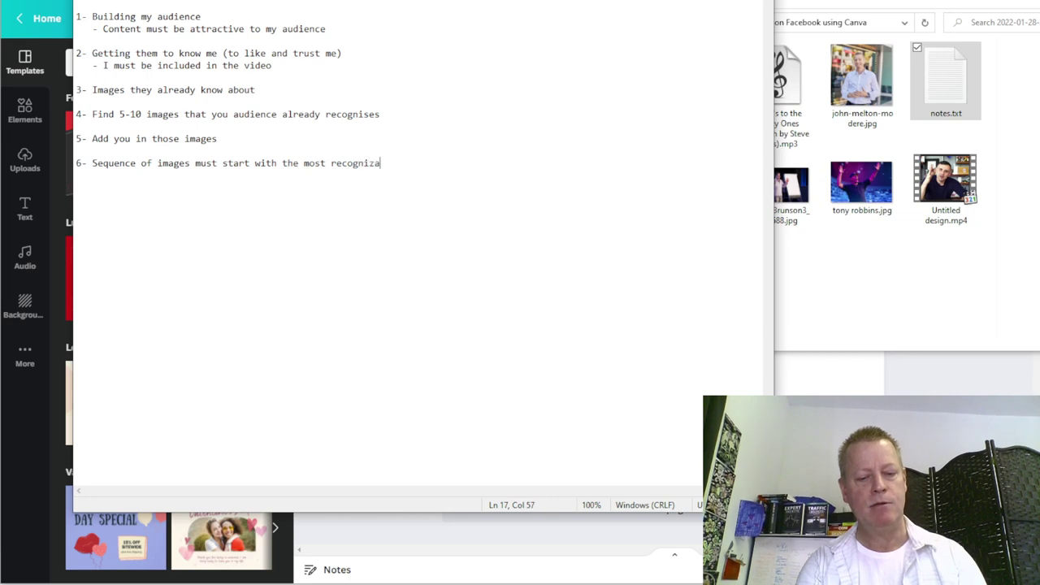
text(ble chara)
key(BackSpace)
key(BackSpace)
key(BackSpace)
key(BackSpace)
key(BackSpace)
text(iage)
key(BackSpace)
key(BackSpace)
text(age a)
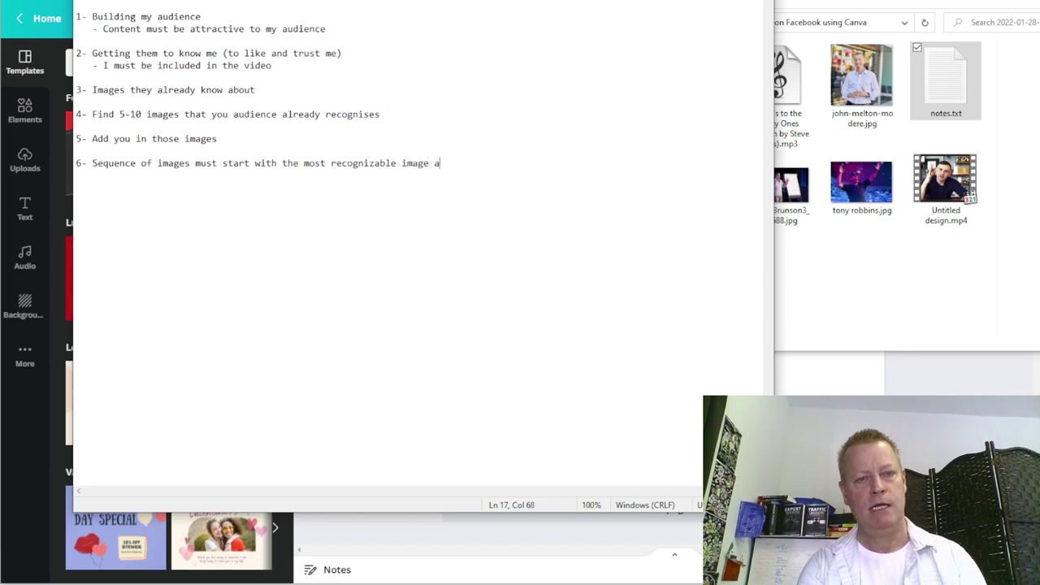
text(nd go to next)
Add point 7 below it: "You need to be in #3 or more in list of images"
key(Return)
key(Return)
text(7- You need to be in #3)
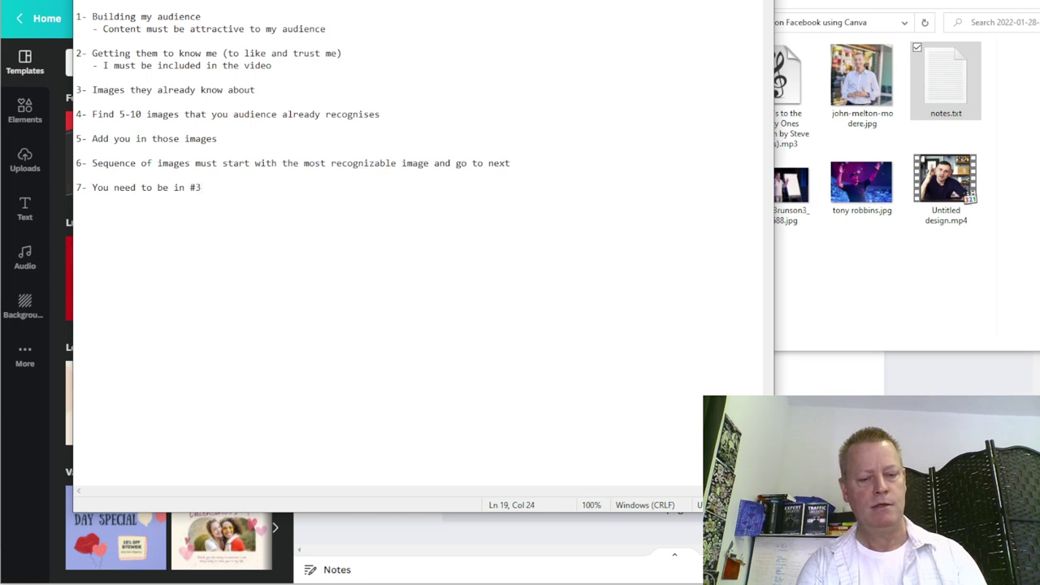
text( or mor)
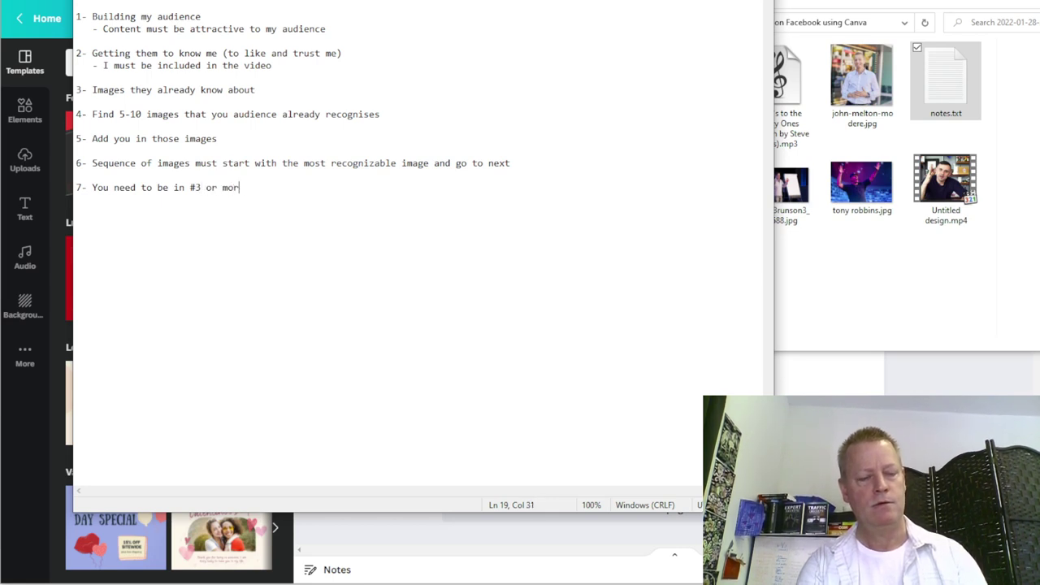
text(e in list of )
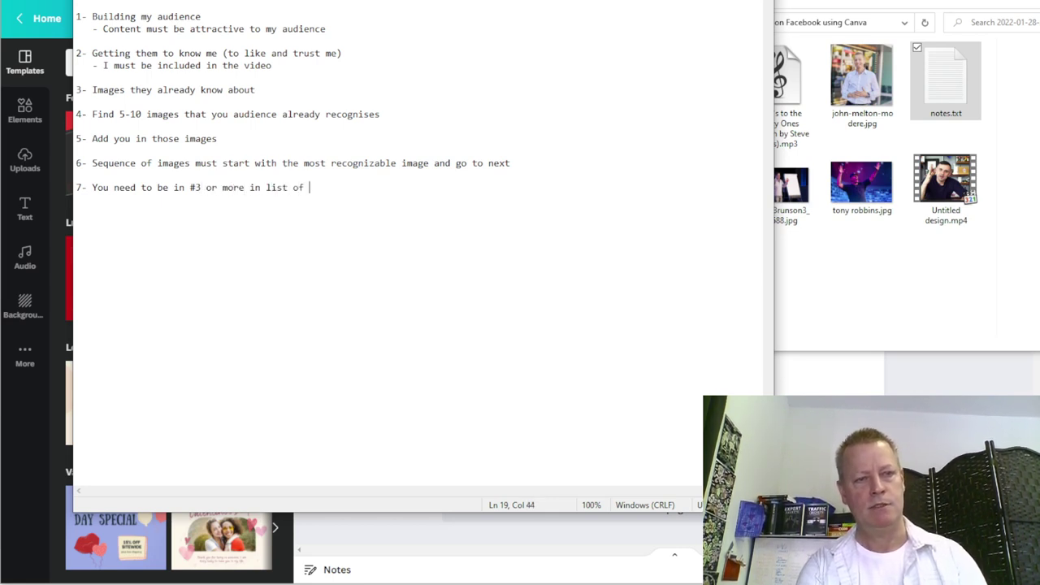
text(images)
key(Return)
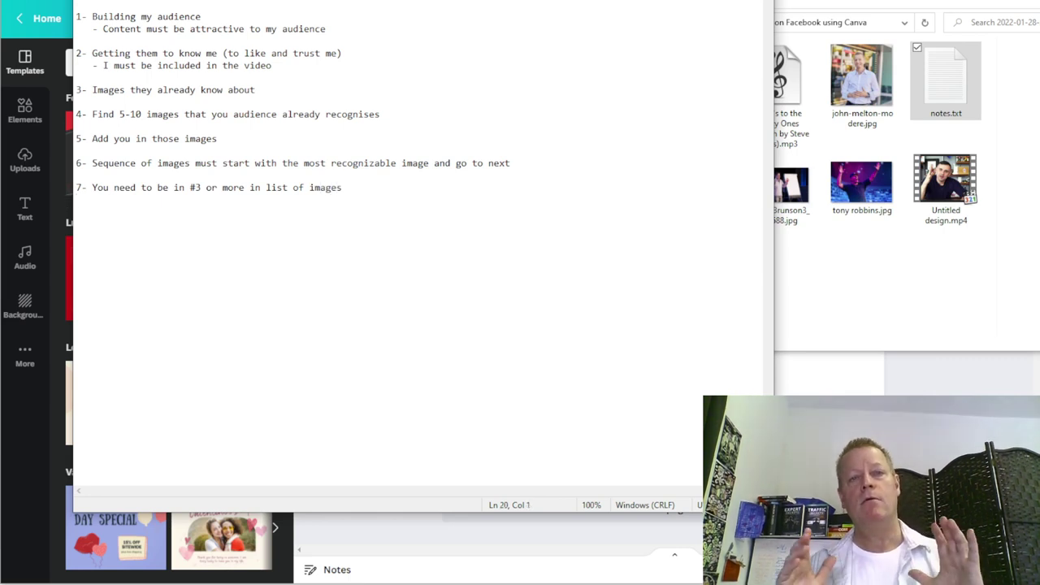
Add point 8 to the notes: "You'll need to create multiple versions for different targets each starting with the image the"
key(Return)
text(8-)
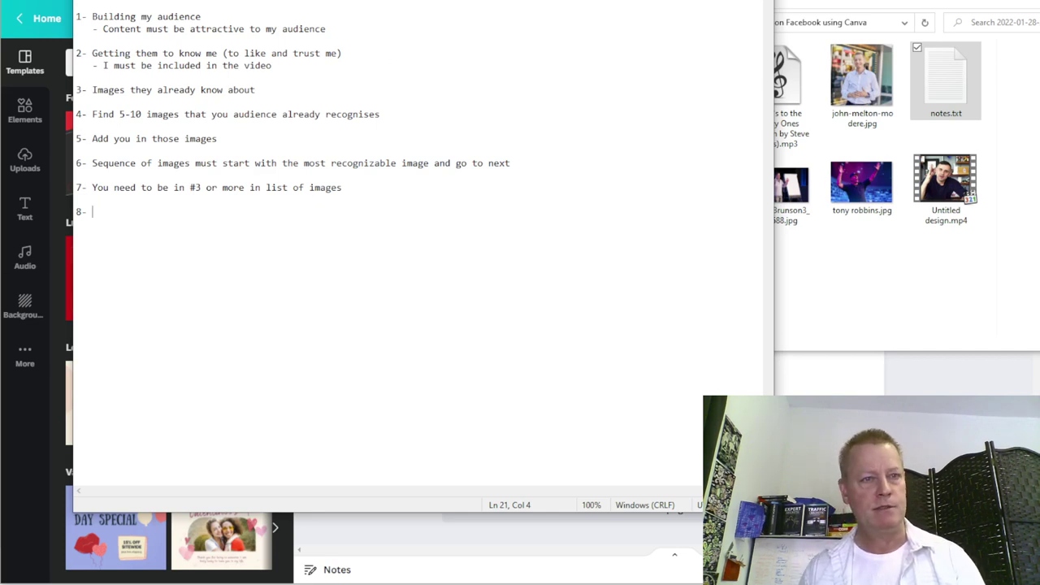
scroll(303, 153, up, 2)
scroll(303, 153, up, 3)
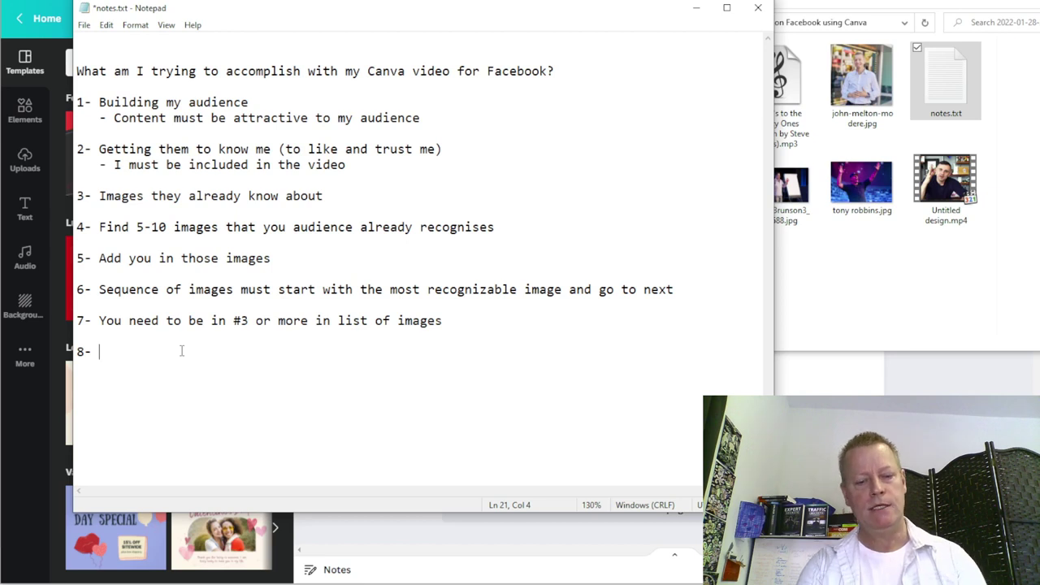
text(You;)
key(BackSpace)
text('ll need to cr)
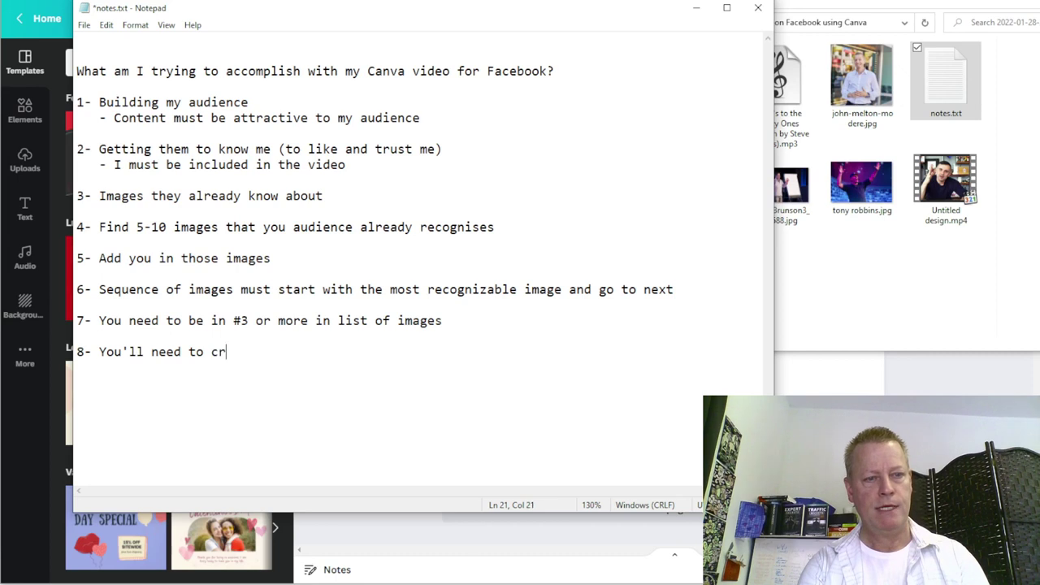
text(eate multipl)
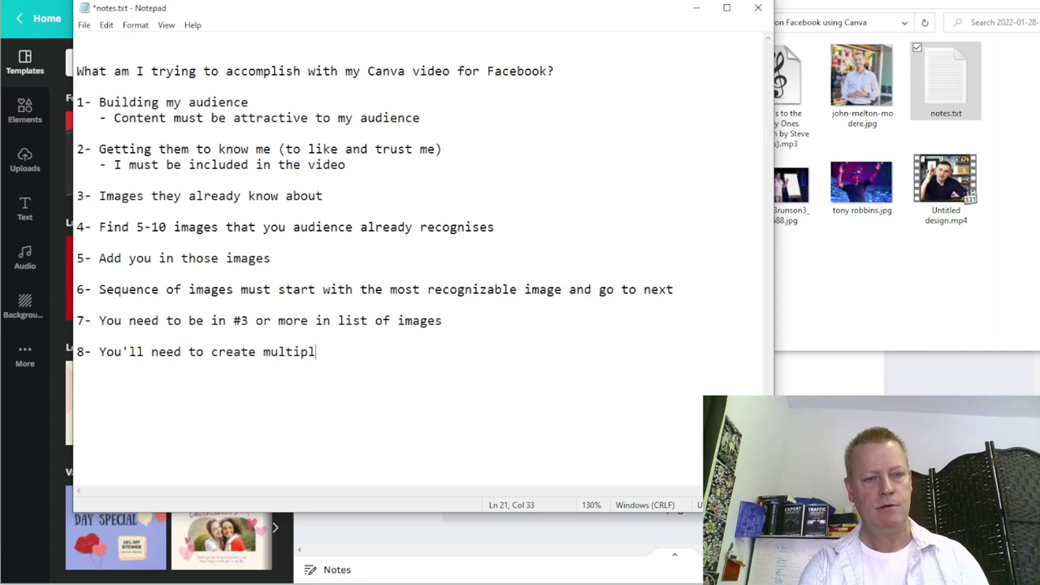
text(e version)
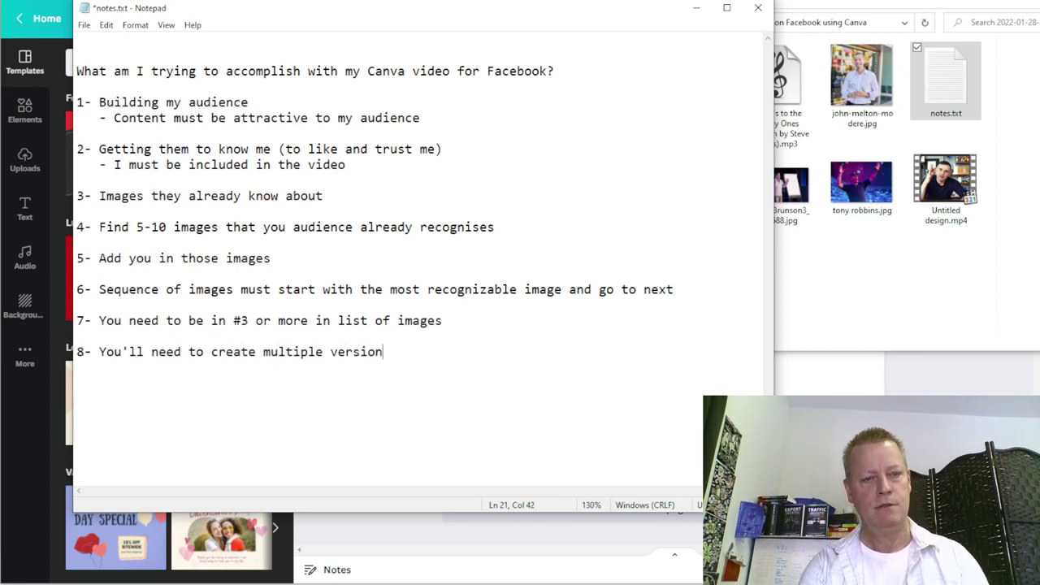
text(s for differ)
text(ent)
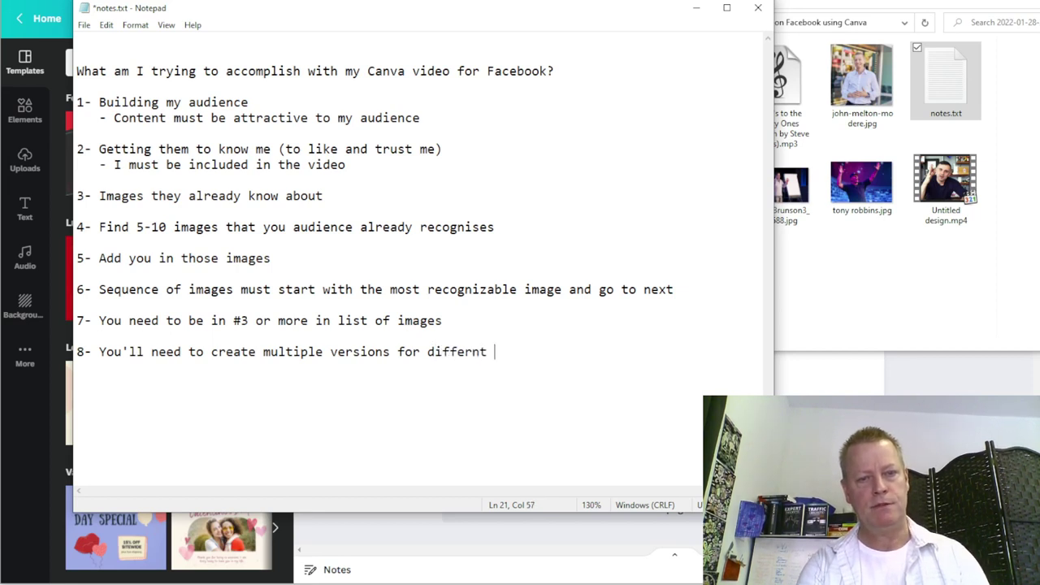
key(BackSpace)
key(BackSpace)
key(BackSpace)
text(ent targets)
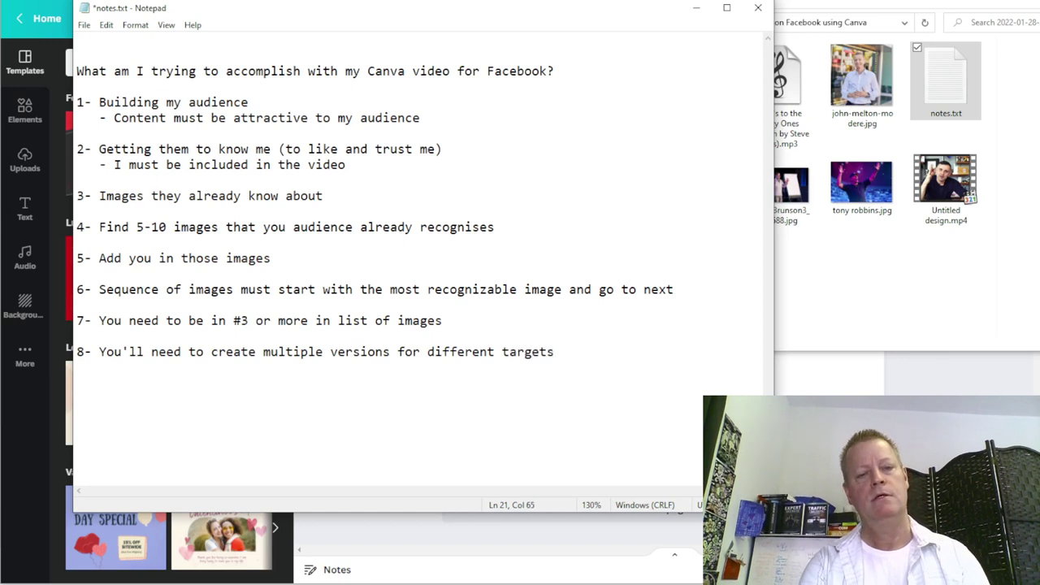
text( each star)
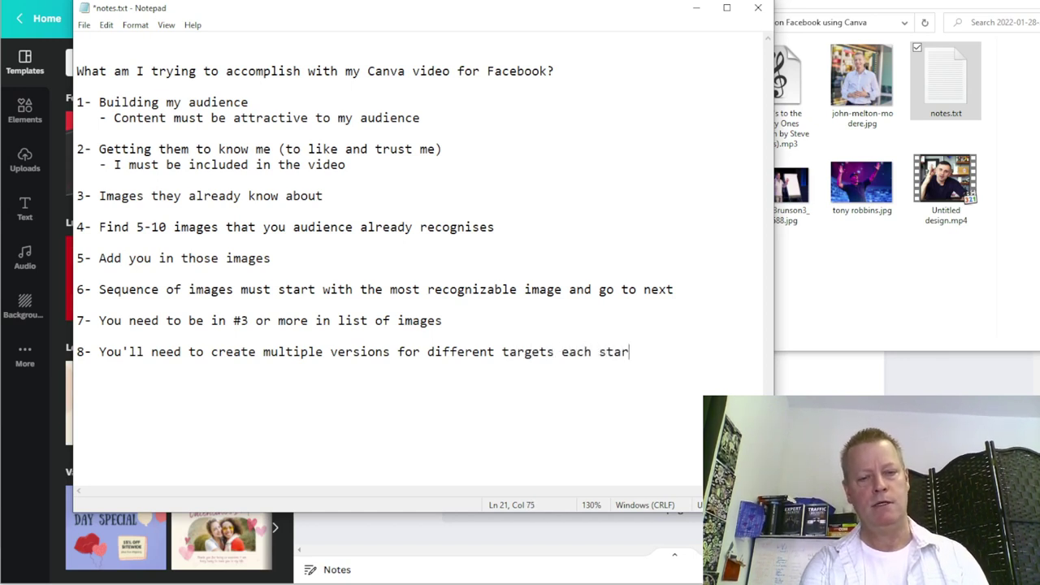
text(ting with t)
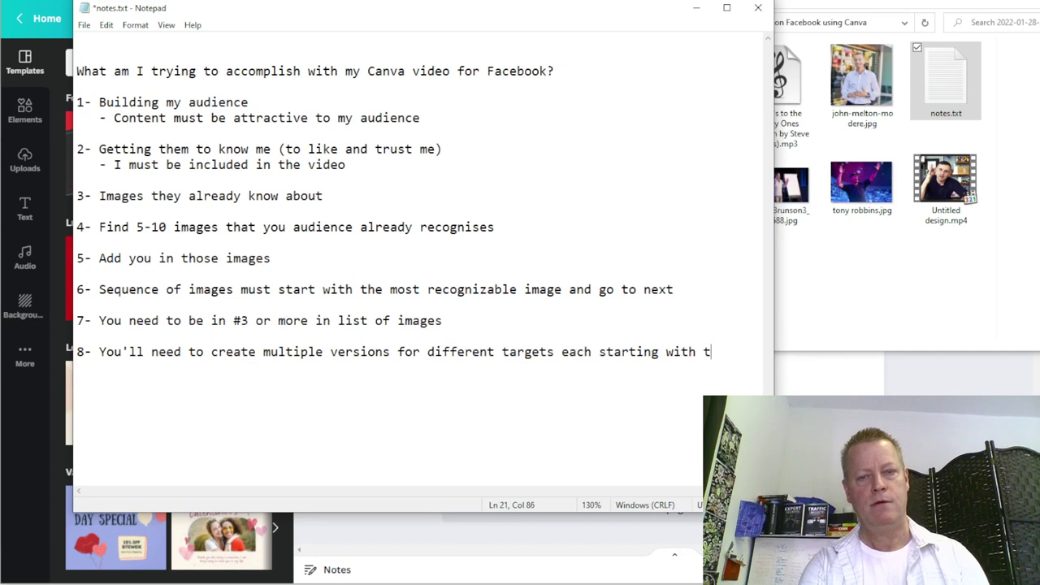
text(he image the)
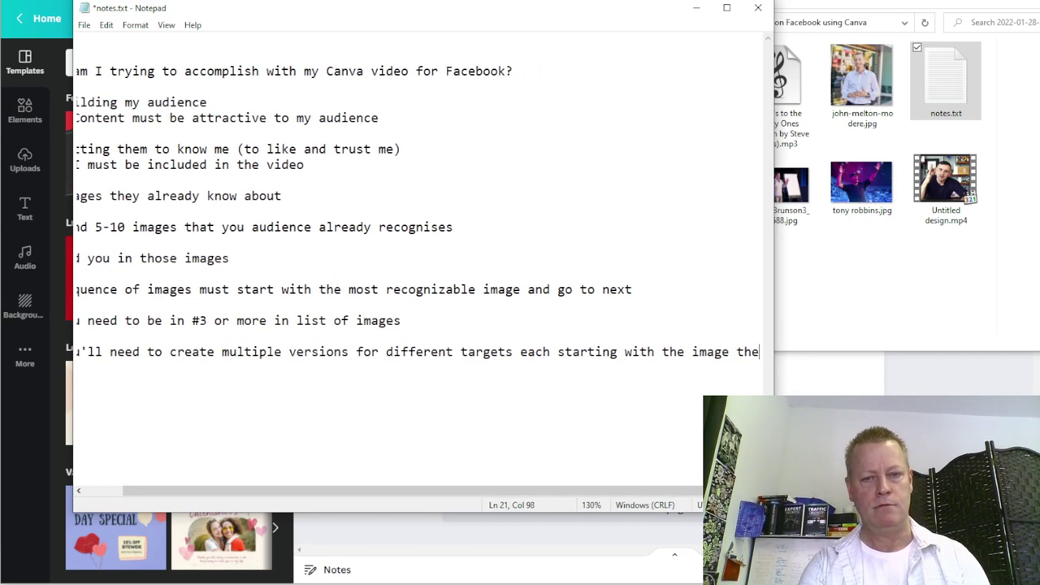
Break point 8 after "starting with" and finish it on a second line with "the image they recognize the most"
key(BackSpace)
key(BackSpace)
key(BackSpace)
key(BackSpace)
key(BackSpace)
key(BackSpace)
key(BackSpace)
key(BackSpace)
key(BackSpace)
key(BackSpace)
key(BackSpace)
key(BackSpace)
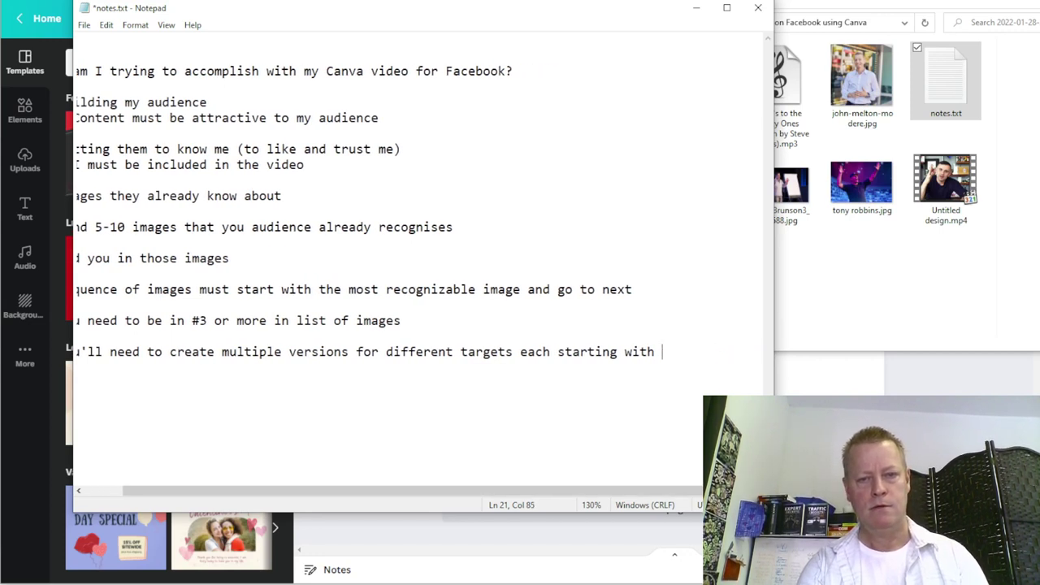
key(Return)
text(the image t)
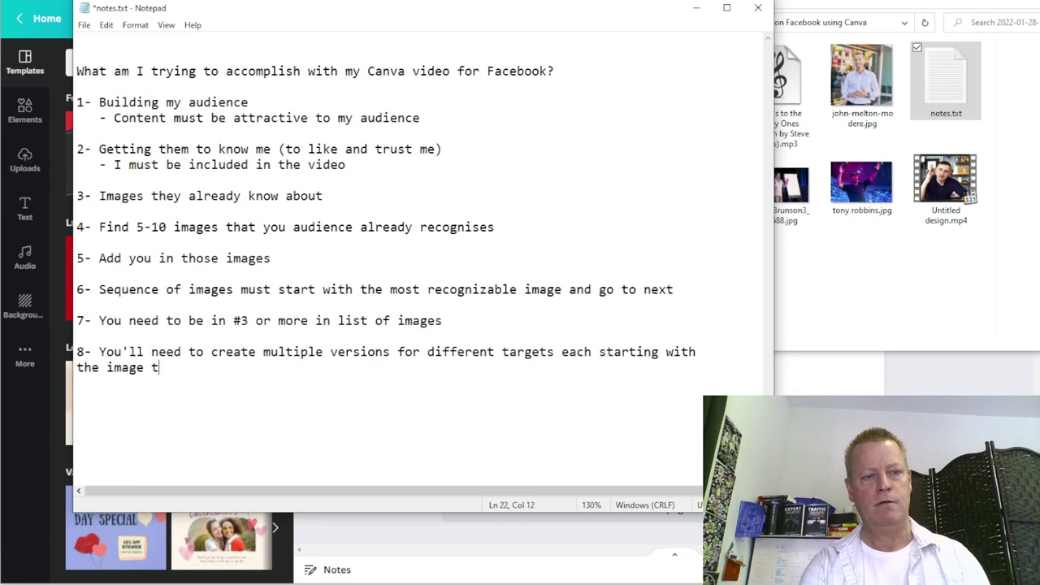
text(hey are)
key(BackSpace)
key(BackSpace)
key(BackSpace)
key(BackSpace)
text(recognize the most)
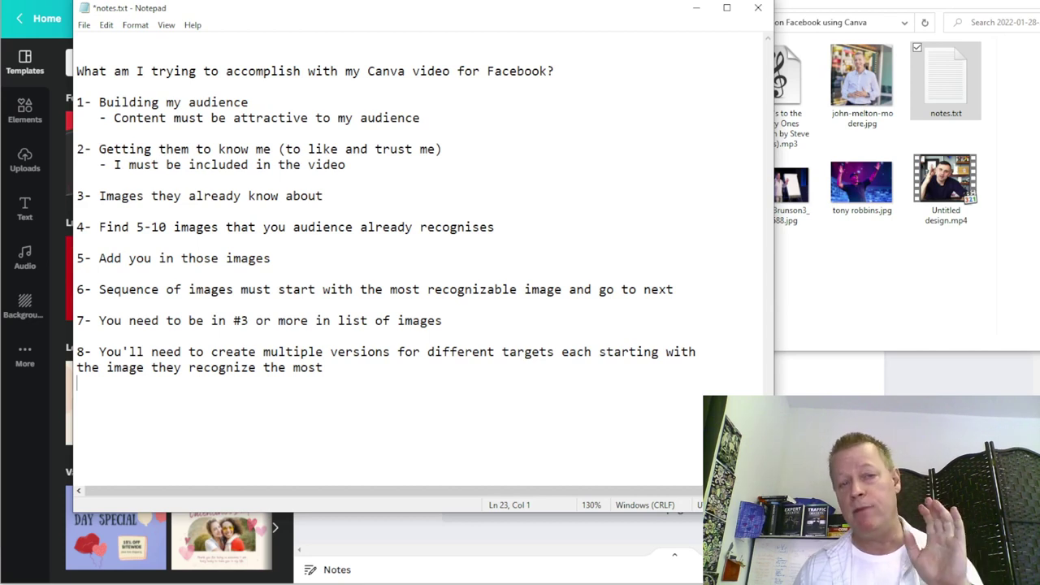
Switch to the blank Facebook post in Canva and look through the uploaded images
key(alt+Tab)
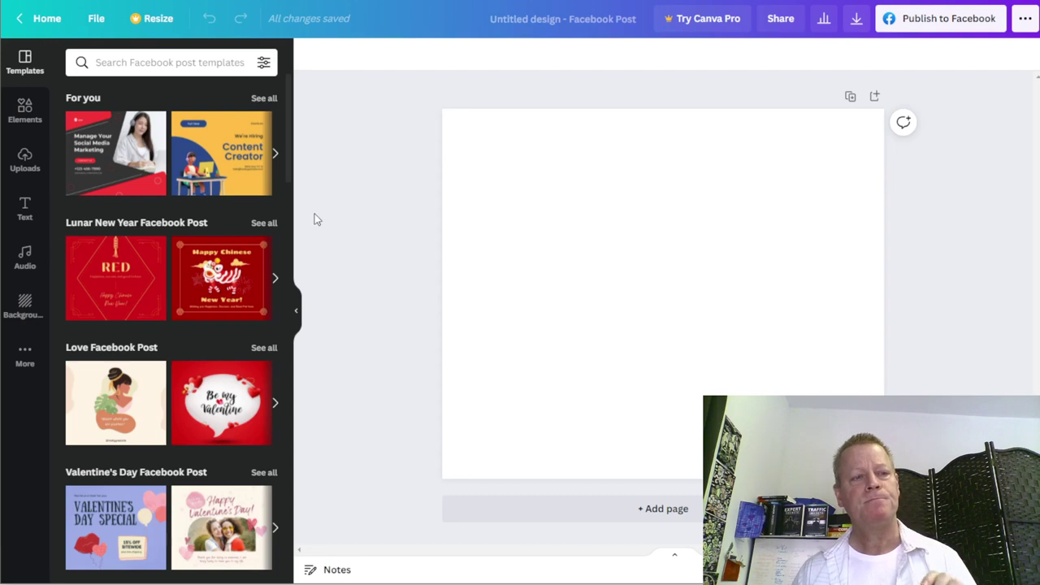
click(25, 159)
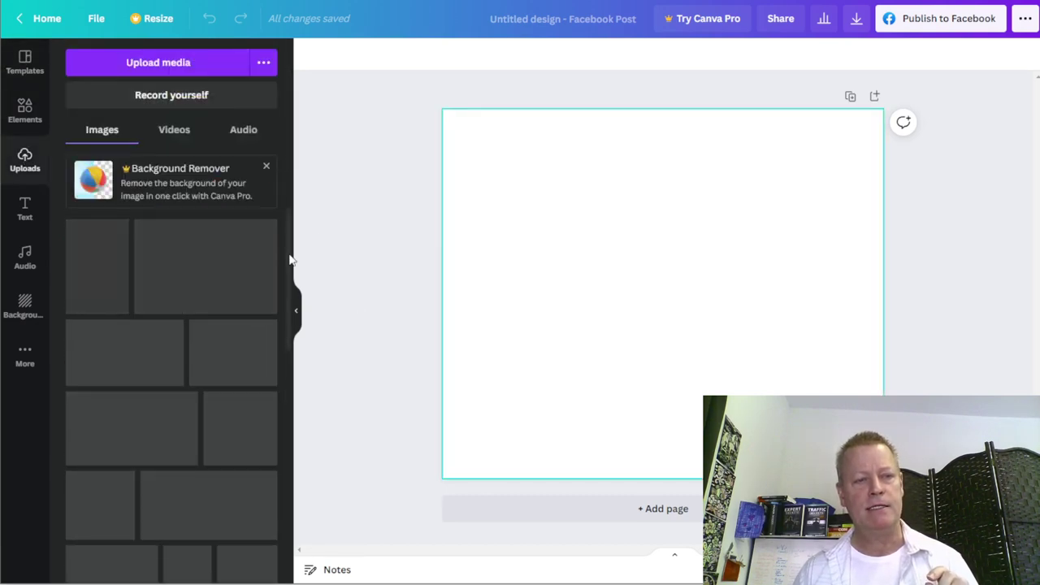
scroll(227, 346, down, 2)
scroll(227, 346, up, 2)
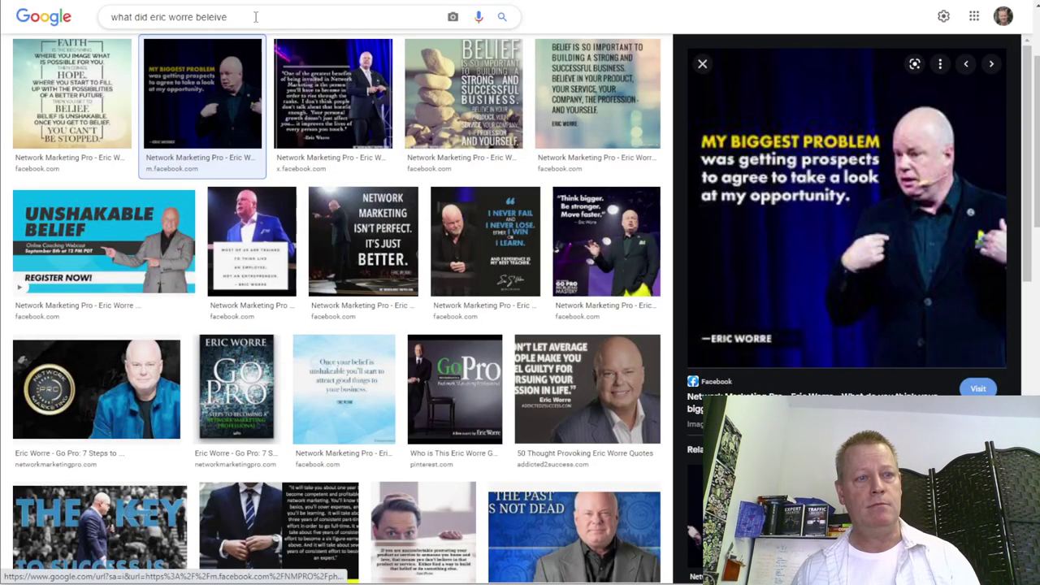
Search Google Images for "eric worre" and preview the portrait with the Network Marketing Pro logo behind him
key(BackSpace)
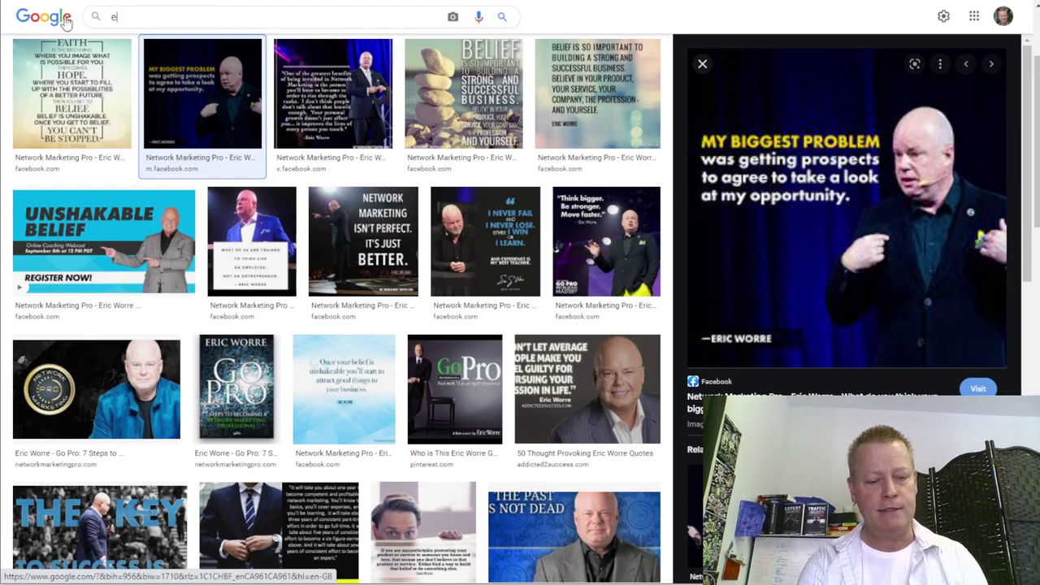
text(eric worre)
key(Return)
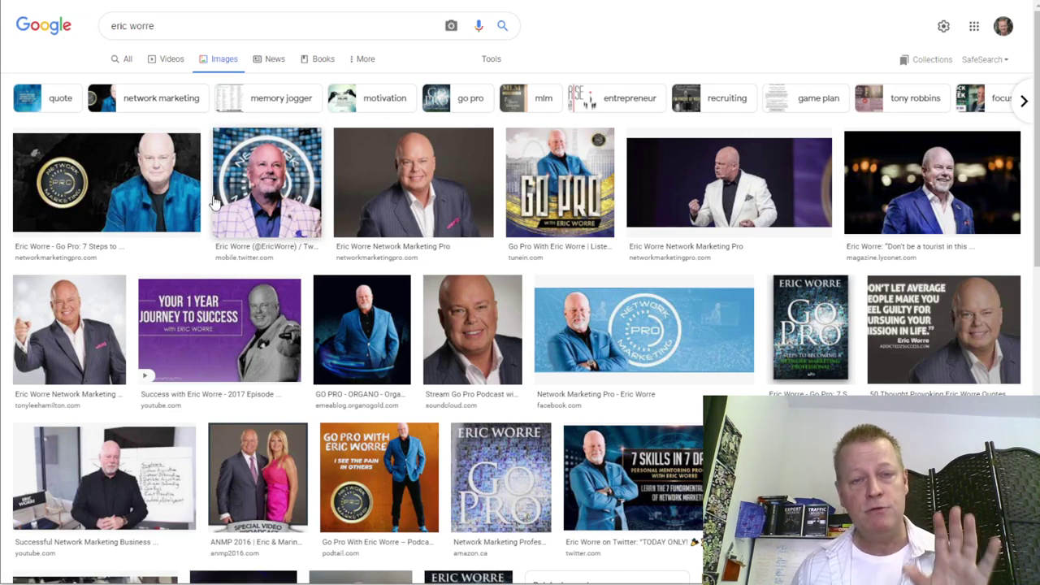
click(268, 207)
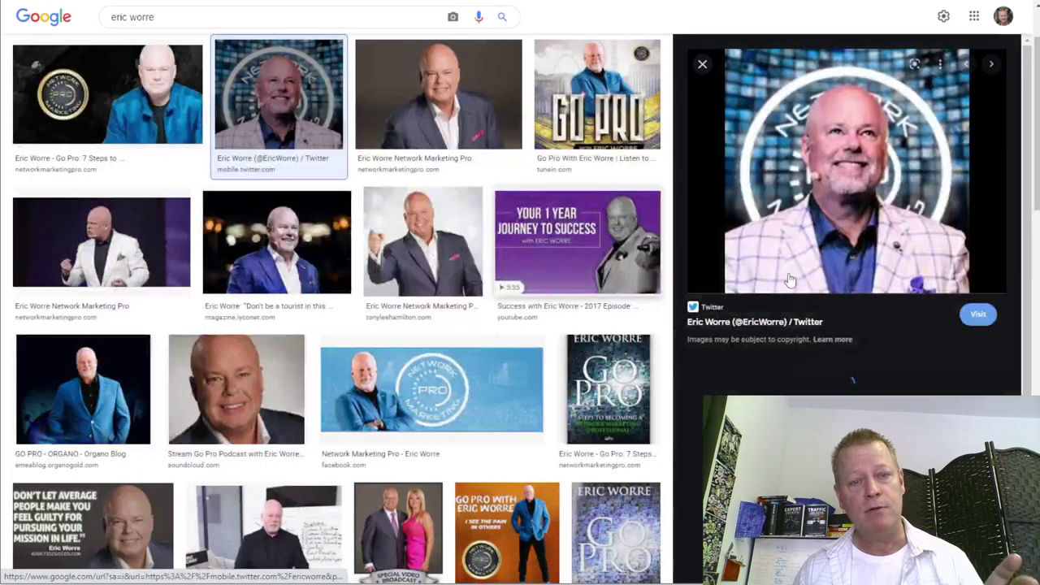
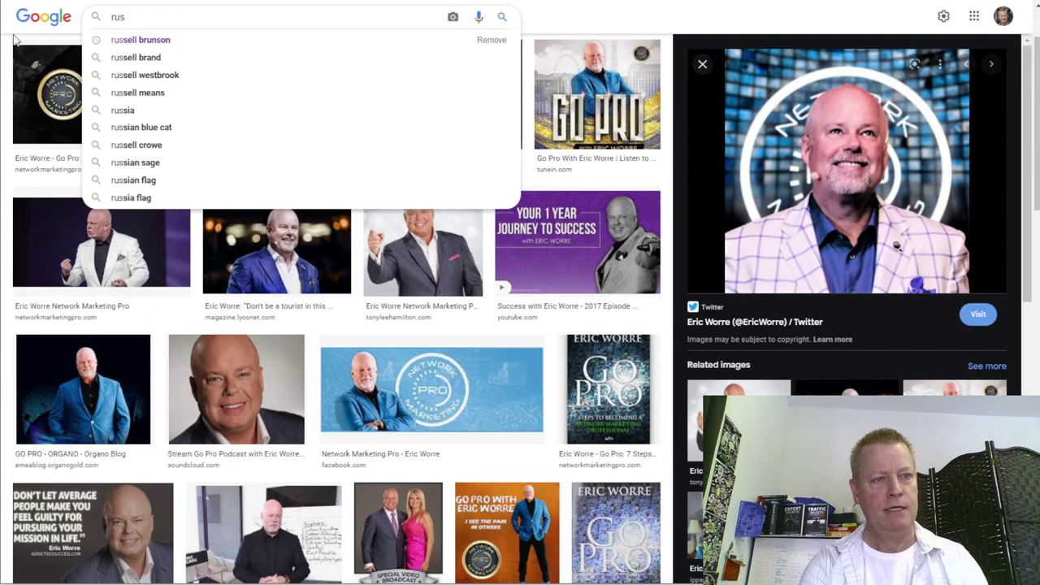
Search Google Images for "russell brunson" using the matching suggestion
key(Down)
key(Return)
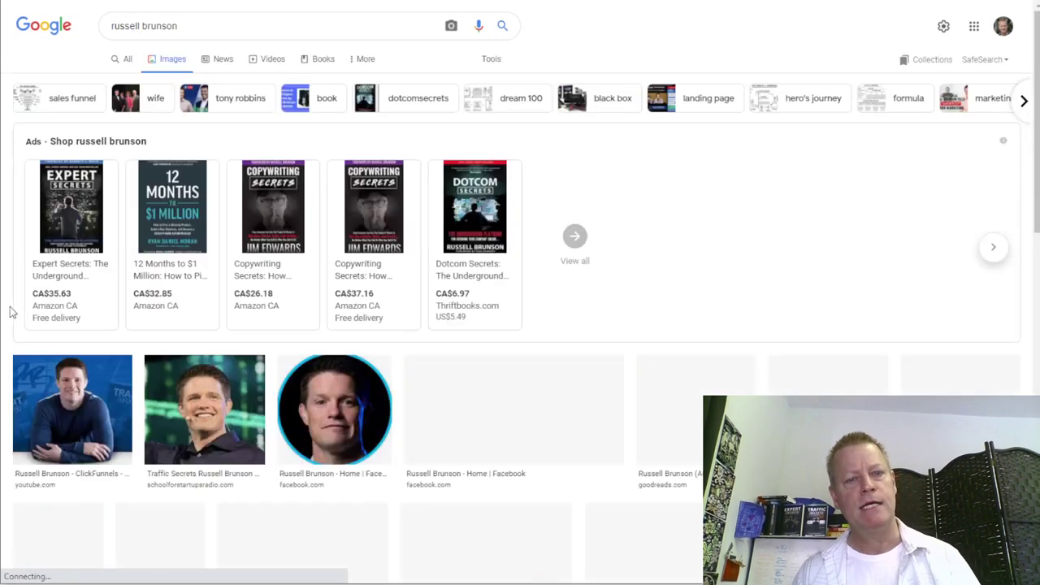
Look over the Russell Brunson image results, search Google Images for "richard branson" using the matching suggestion, and skim those results
scroll(50, 378, down, 3)
scroll(558, 348, up, 3)
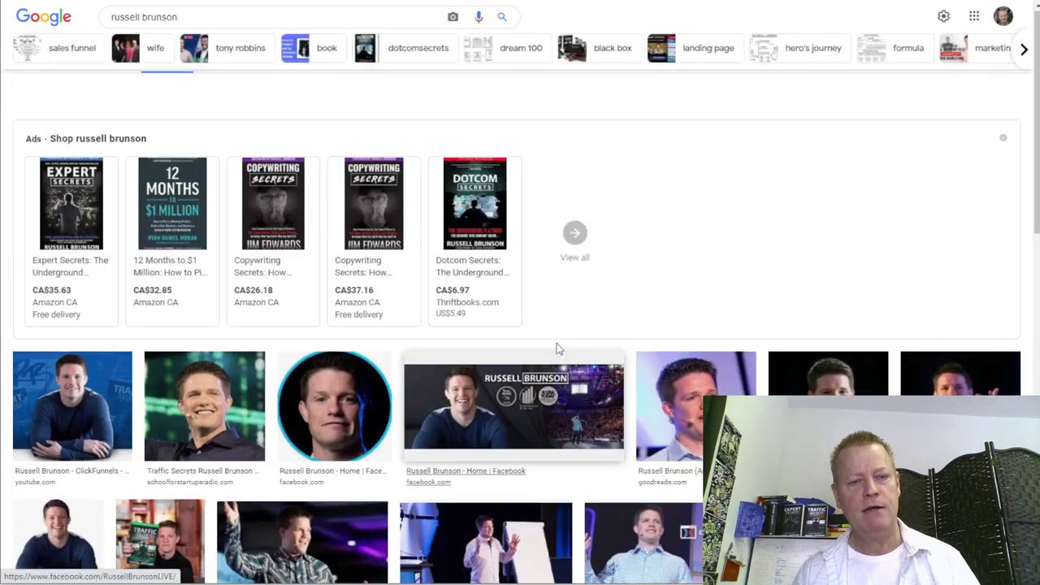
triple_click(192, 23)
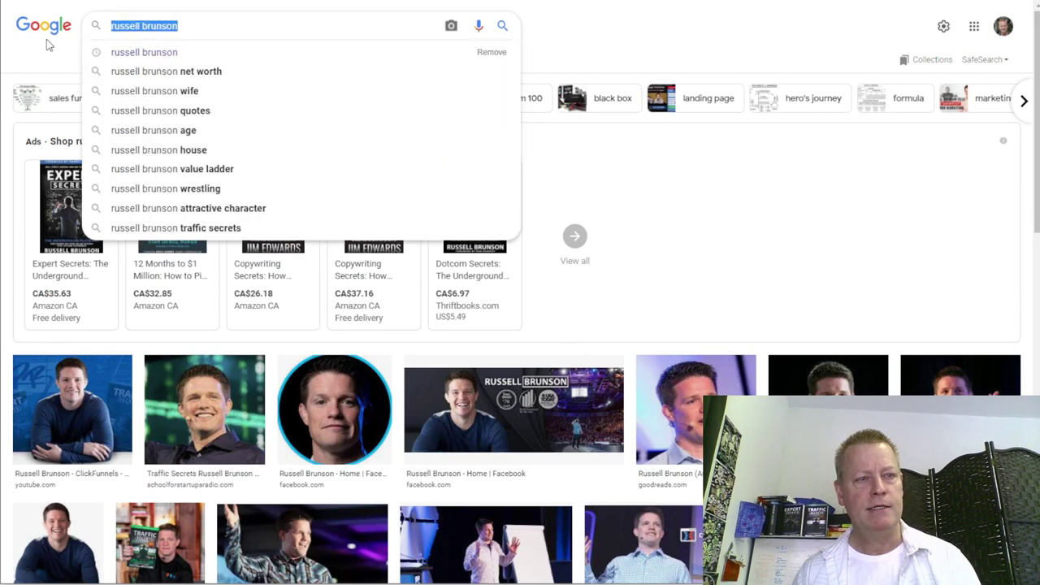
text(richard ba)
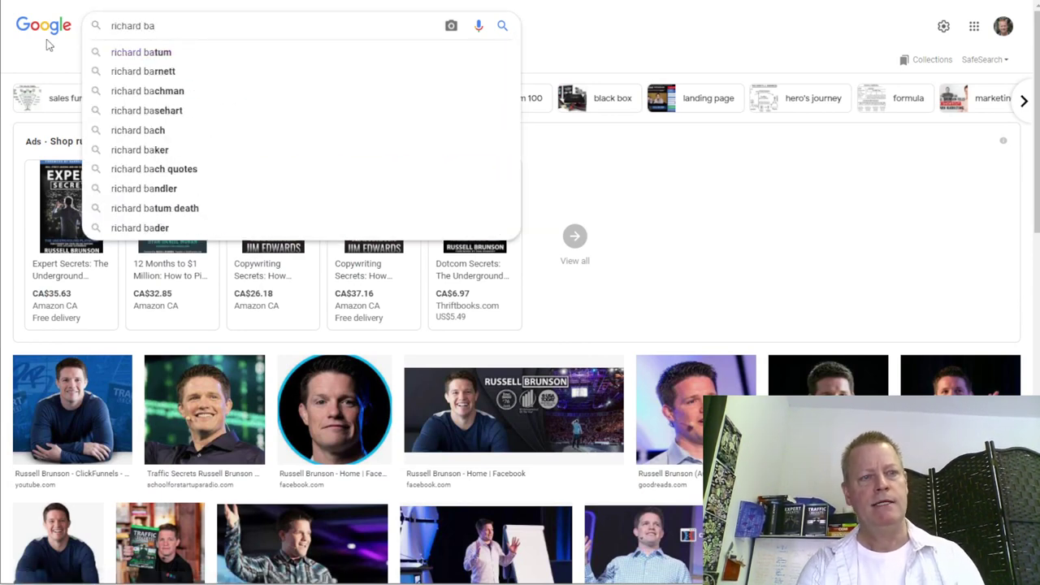
key(BackSpace)
text(ranson children)
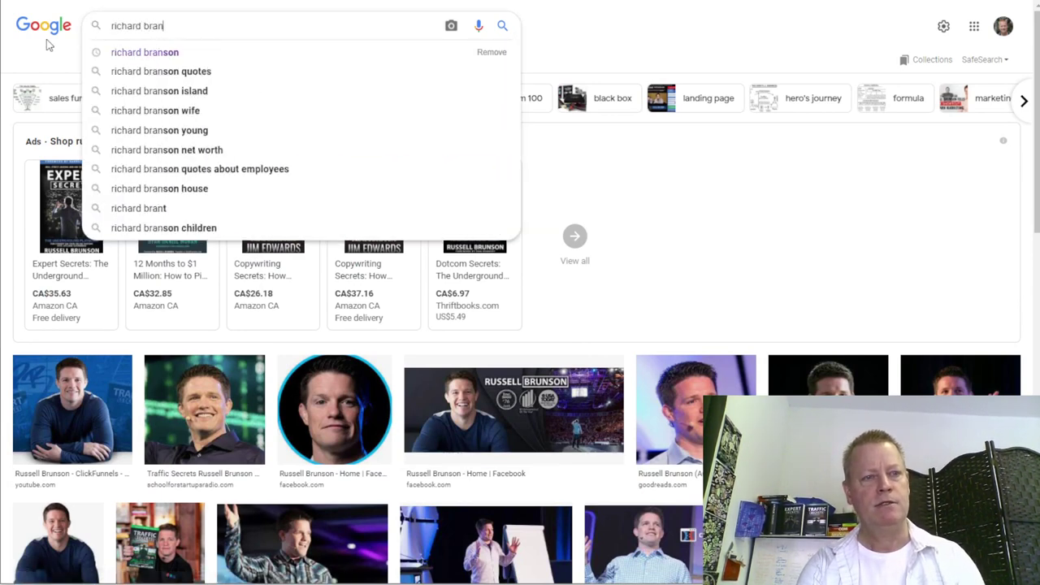
key(Up)
key(Up)
key(Up)
key(Up)
key(Up)
key(Up)
key(Up)
key(Up)
key(Up)
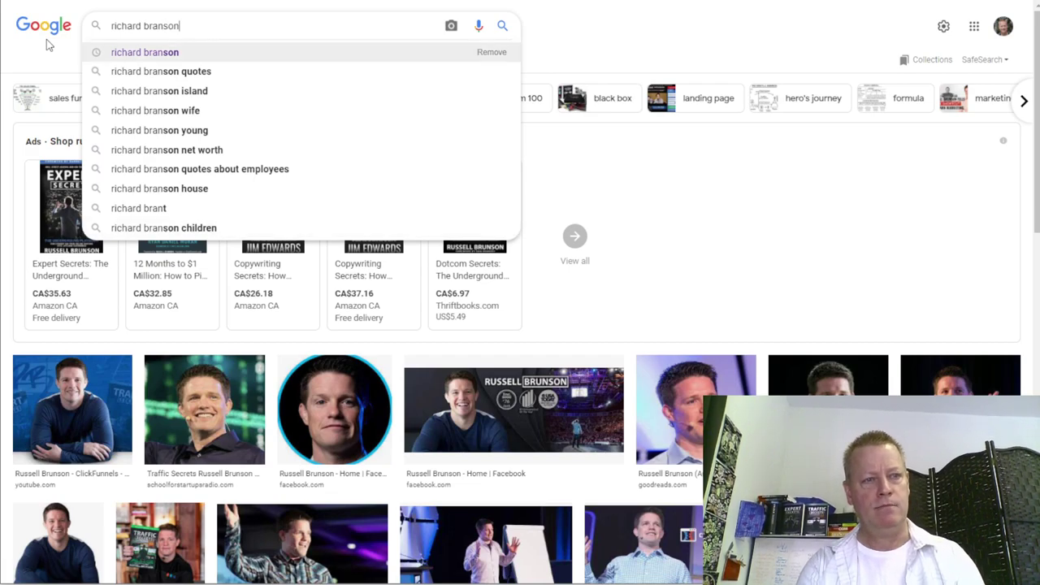
key(Return)
scroll(494, 492, down, 4)
scroll(508, 470, up, 4)
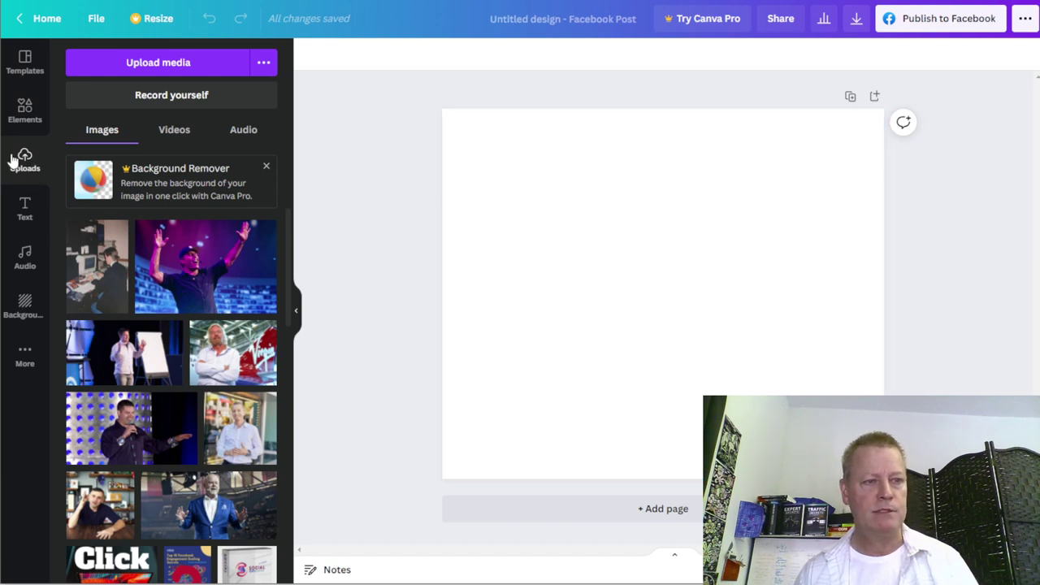
In Canva, start a media upload and browse the local folders to open "Course Income Secrets"
click(178, 65)
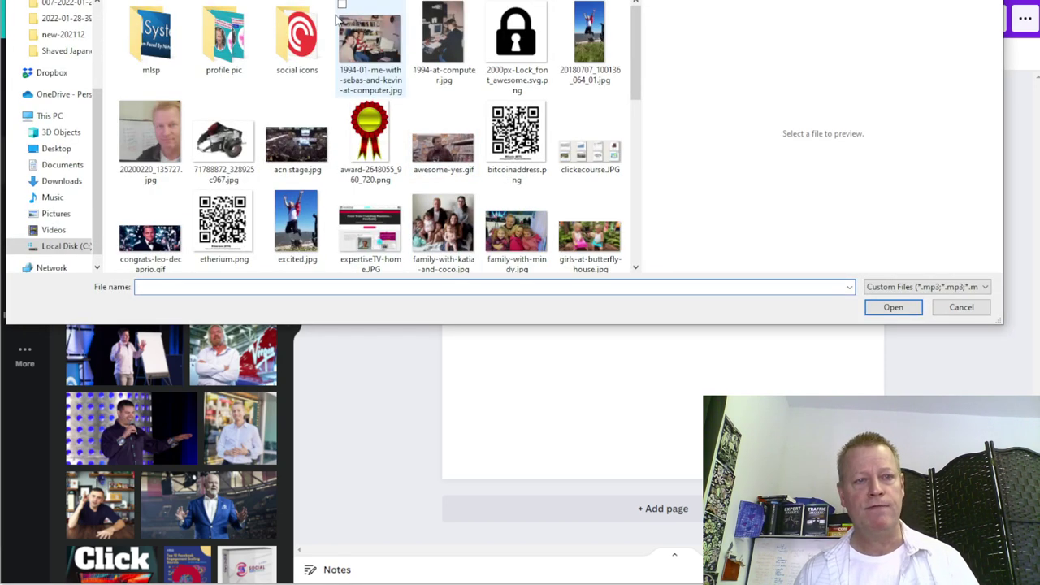
key(ctrl+shift+6)
scroll(237, 123, down, 5)
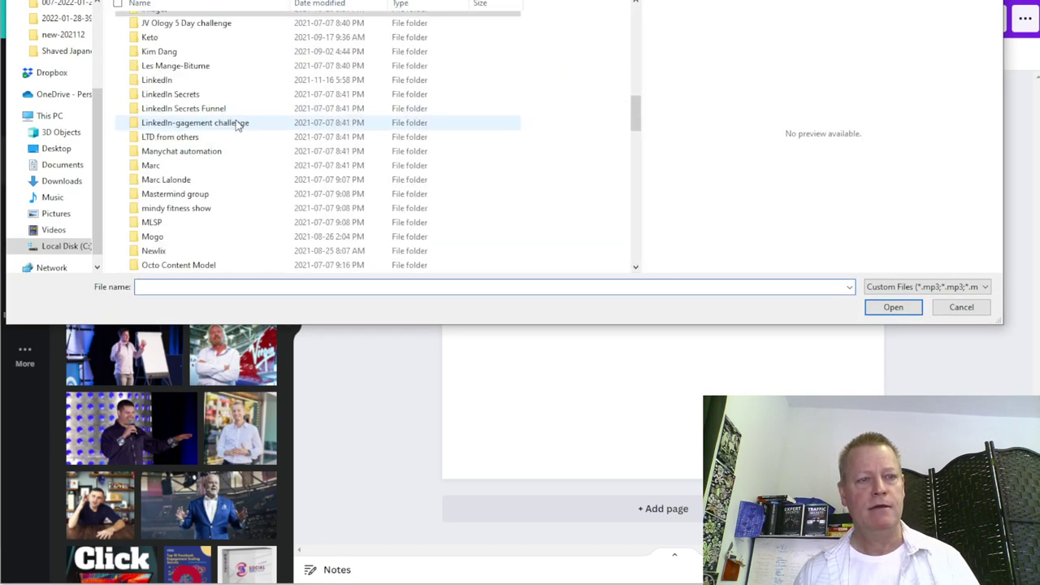
scroll(237, 124, down, 5)
scroll(237, 123, down, 1)
scroll(237, 124, up, 10)
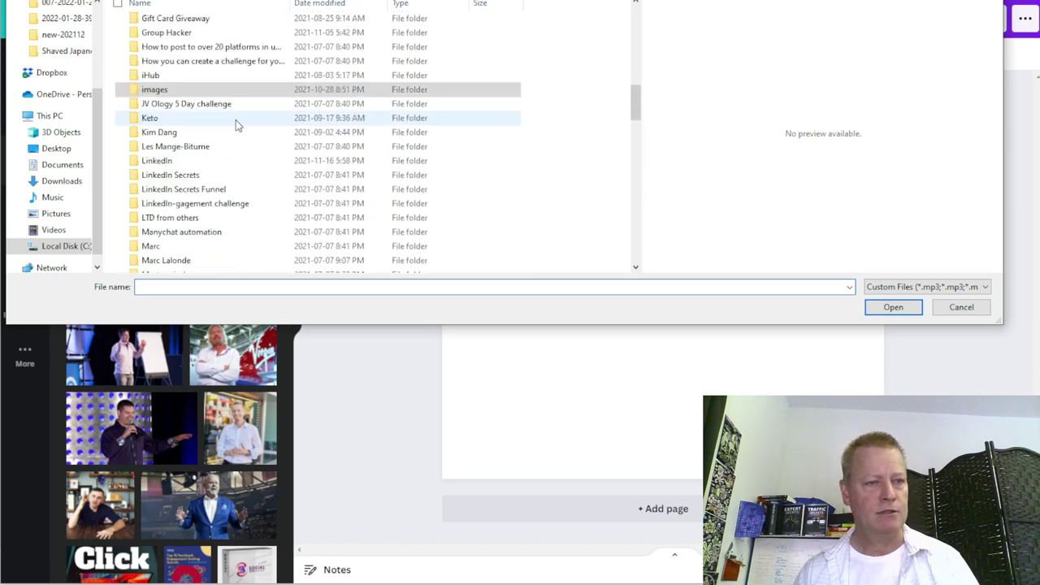
scroll(237, 124, up, 3)
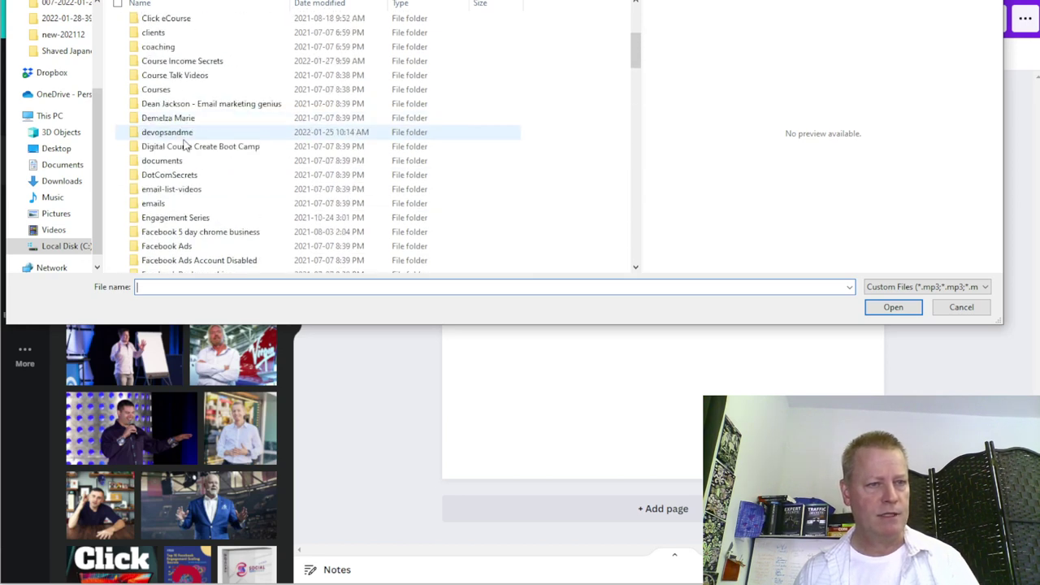
double_click(182, 63)
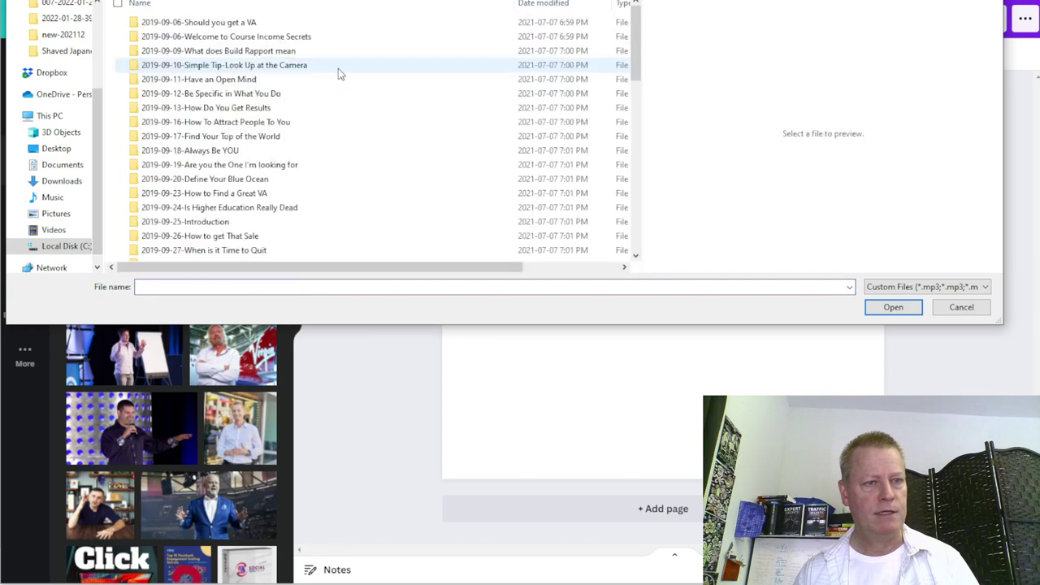
drag(639, 14, 631, 221)
scroll(333, 185, up, 5)
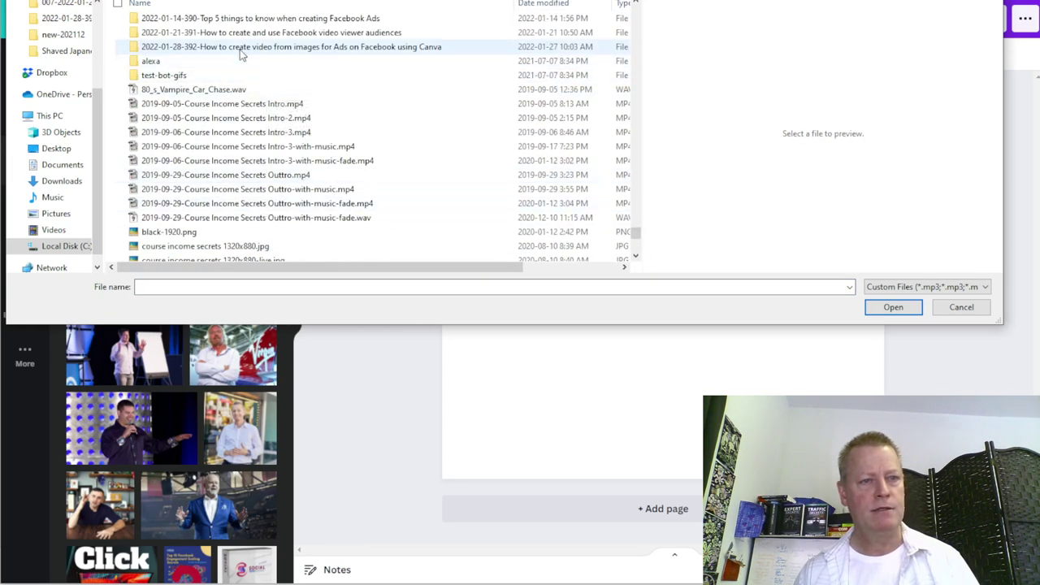
double_click(382, 46)
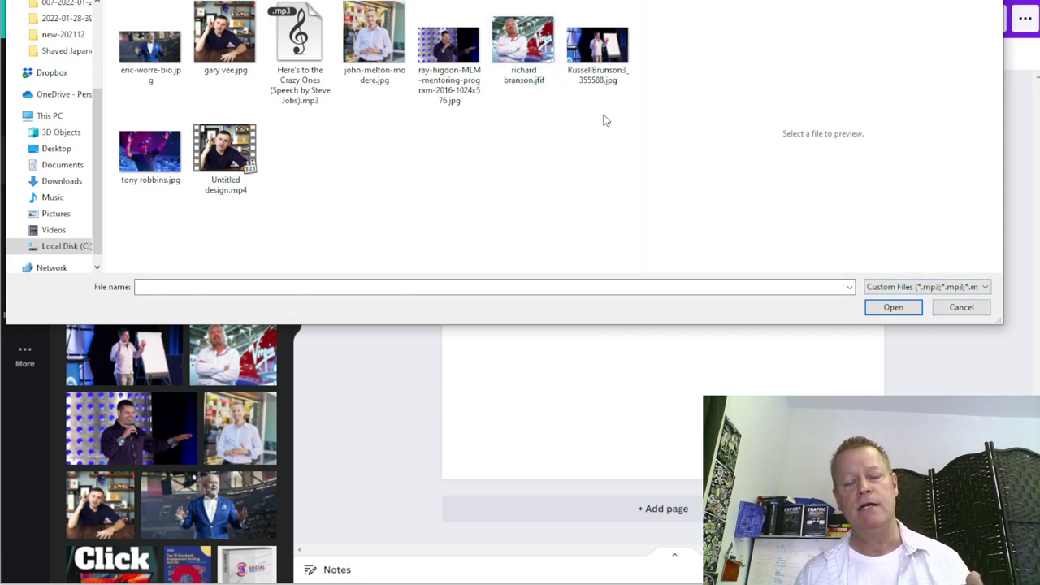
click(960, 306)
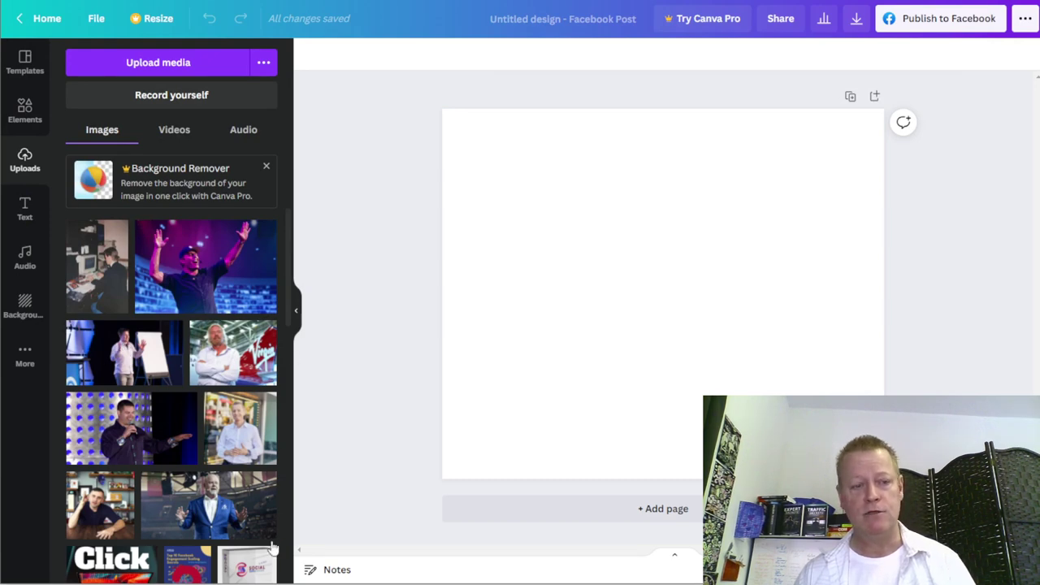
Place the uploaded Tony Robbins photo with raised arms on the first page and enlarge and position it to cover the whole page
scroll(186, 459, down, 3)
scroll(186, 459, down, 5)
scroll(186, 459, up, 8)
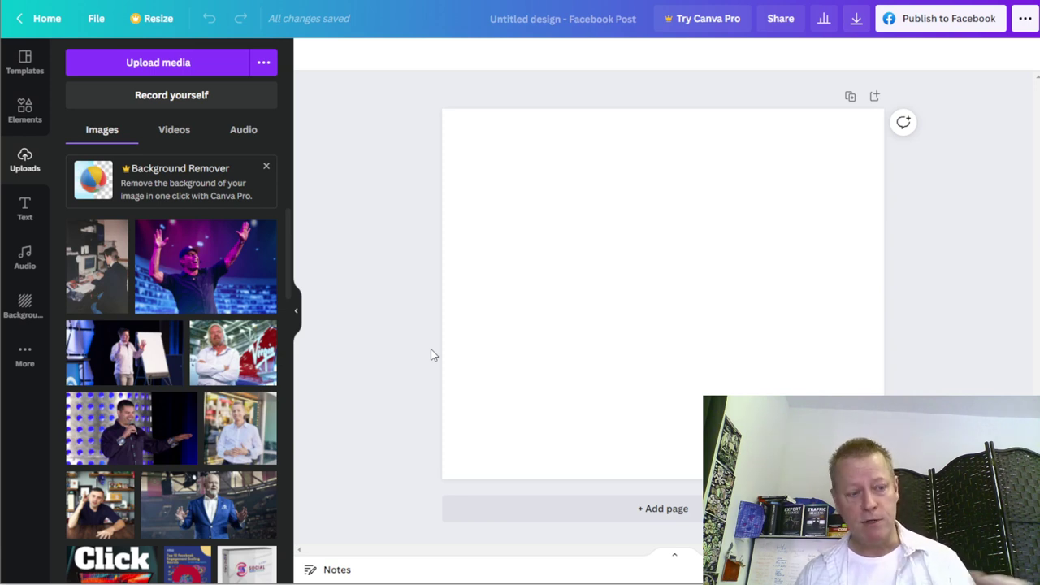
click(203, 284)
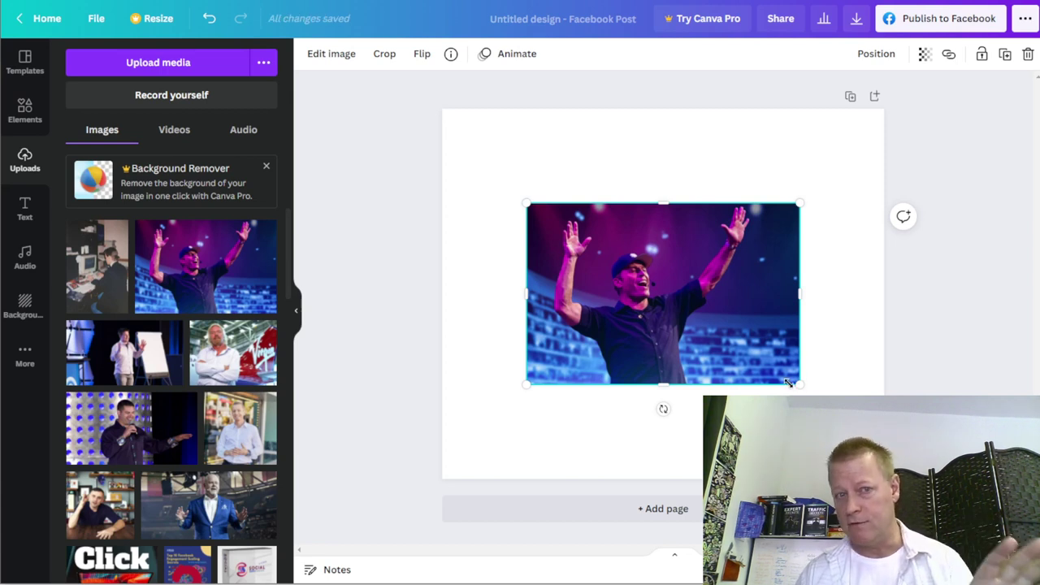
drag(800, 384, 964, 494)
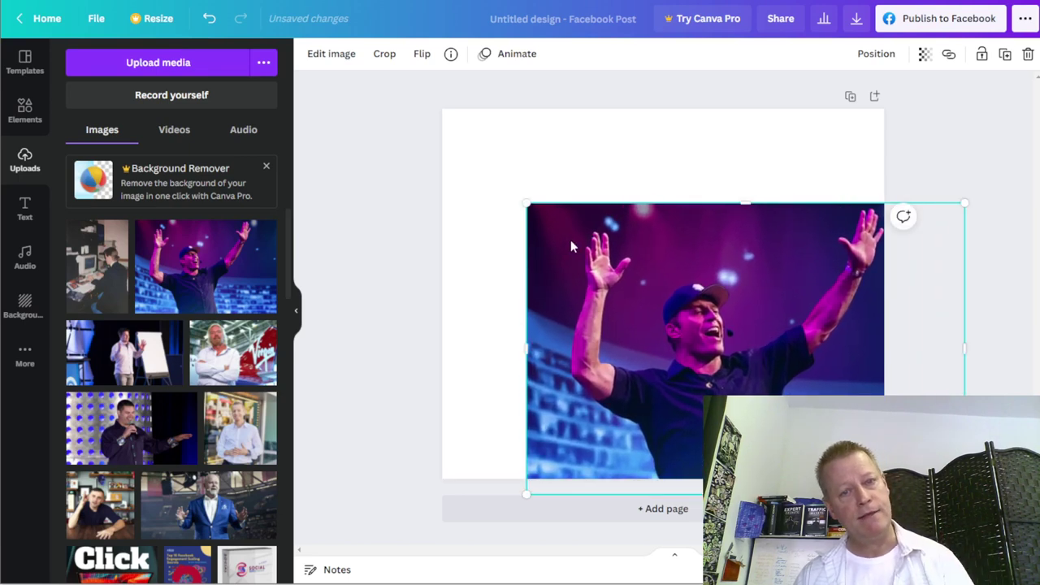
drag(527, 209, 357, 85)
drag(676, 299, 697, 303)
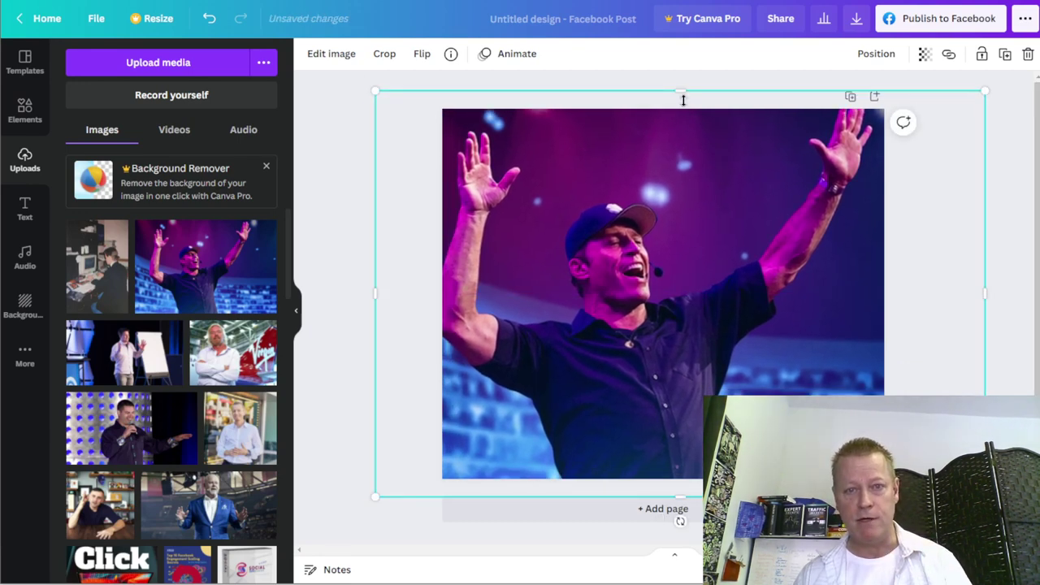
drag(764, 223, 761, 201)
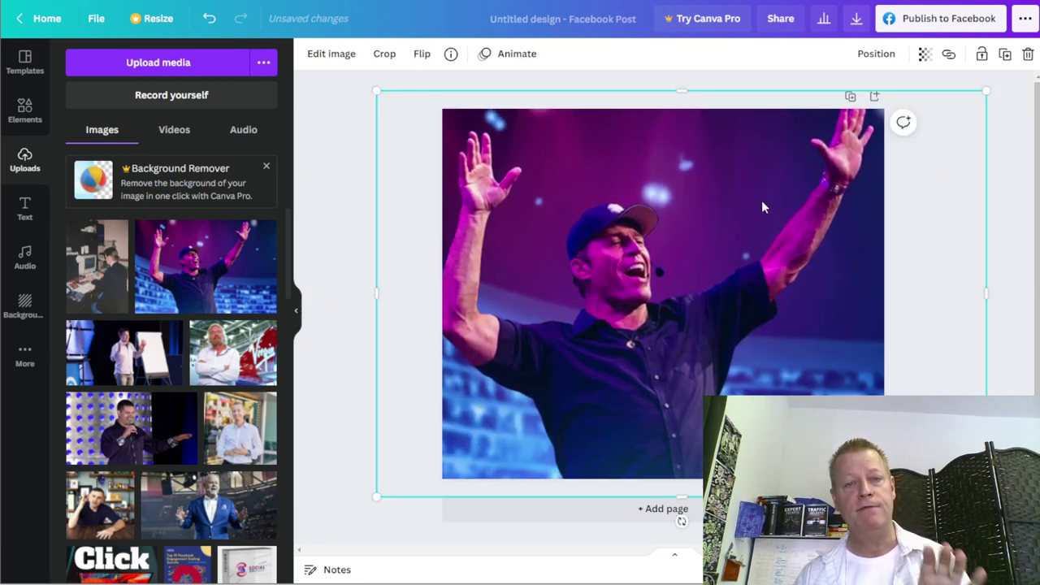
click(1017, 370)
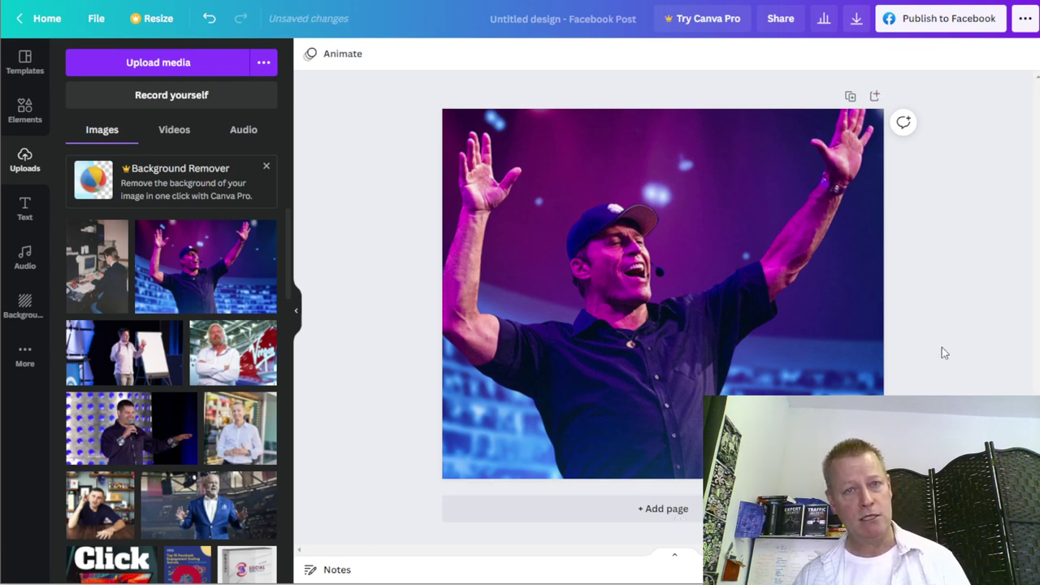
Add a second page and fill it completely with the uploaded photo of the speaker beside a flip chart, framing him near the centre
click(662, 510)
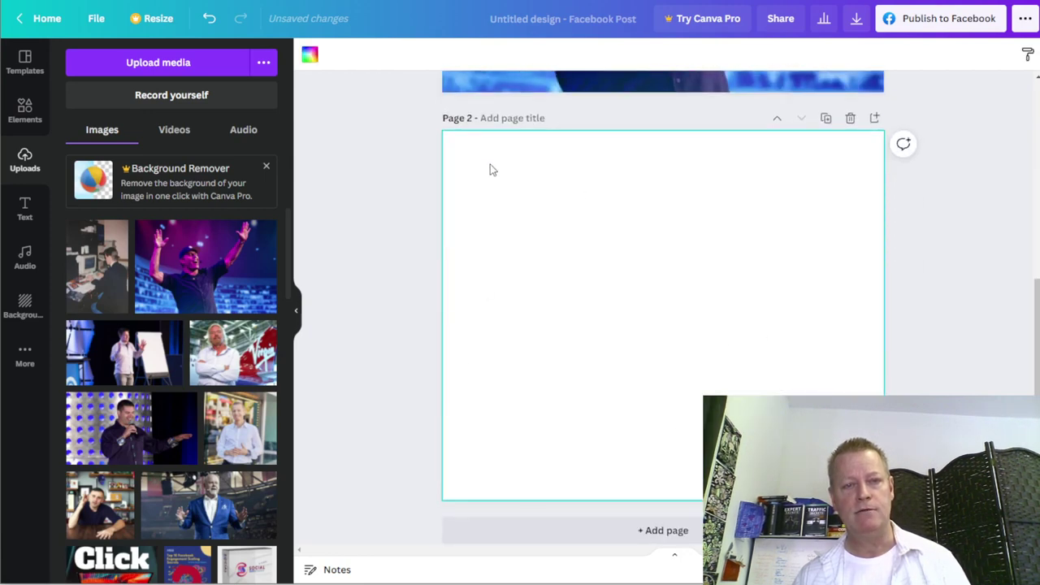
click(126, 369)
drag(502, 228, 361, 105)
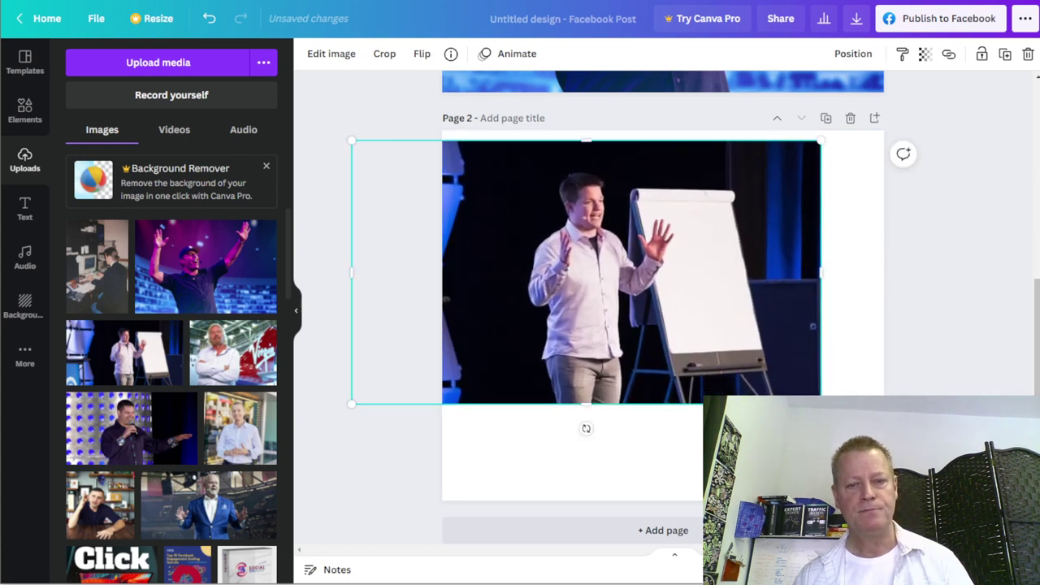
drag(821, 404, 1018, 500)
drag(819, 408, 808, 386)
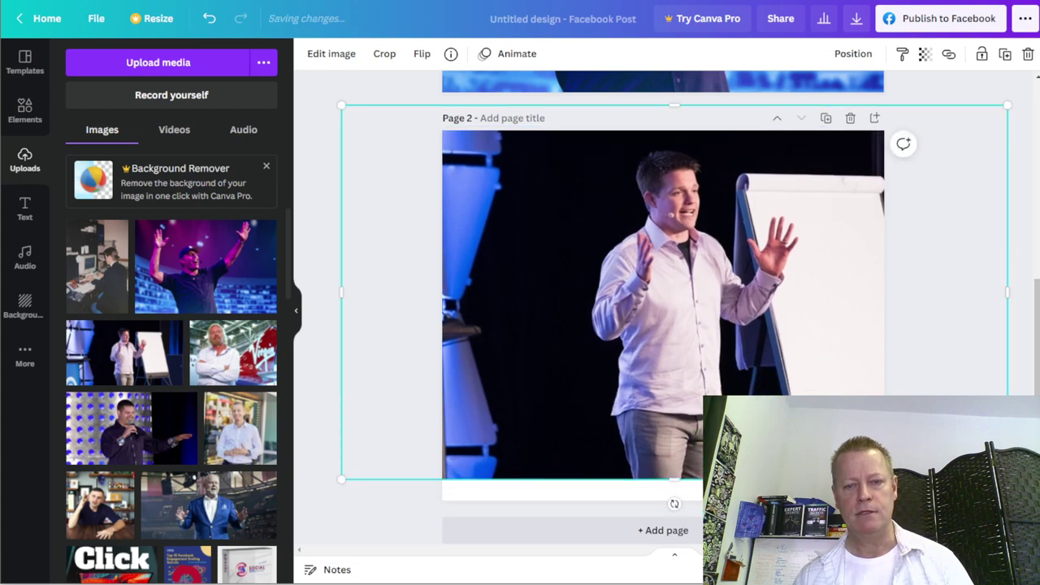
drag(673, 483, 674, 509)
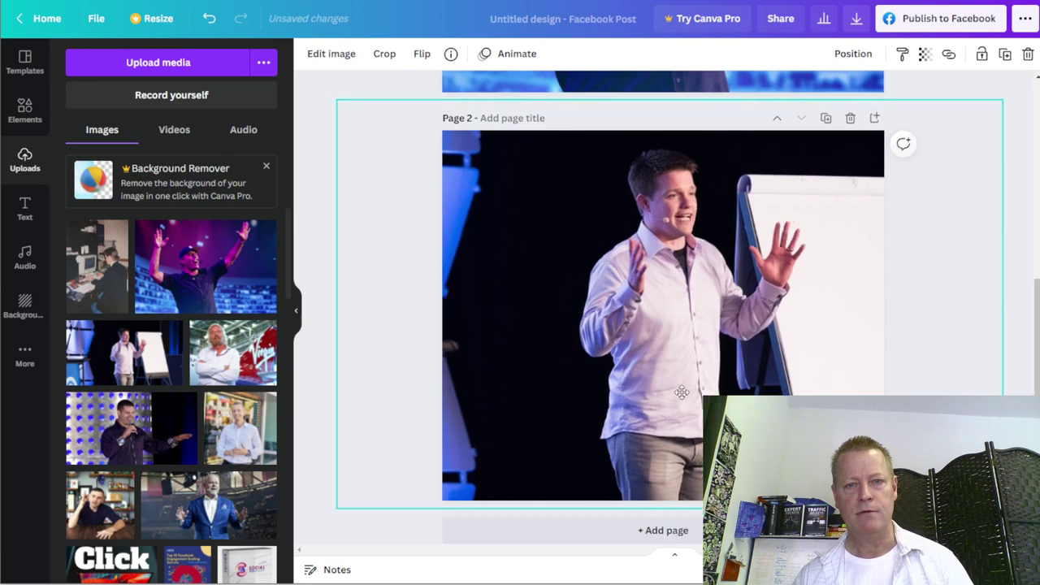
drag(681, 393, 674, 389)
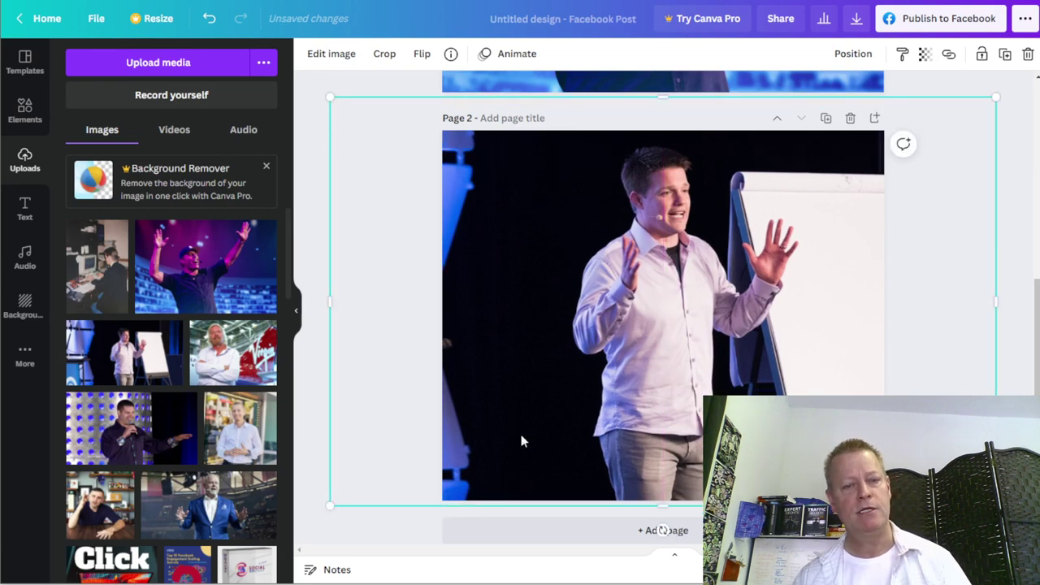
click(399, 525)
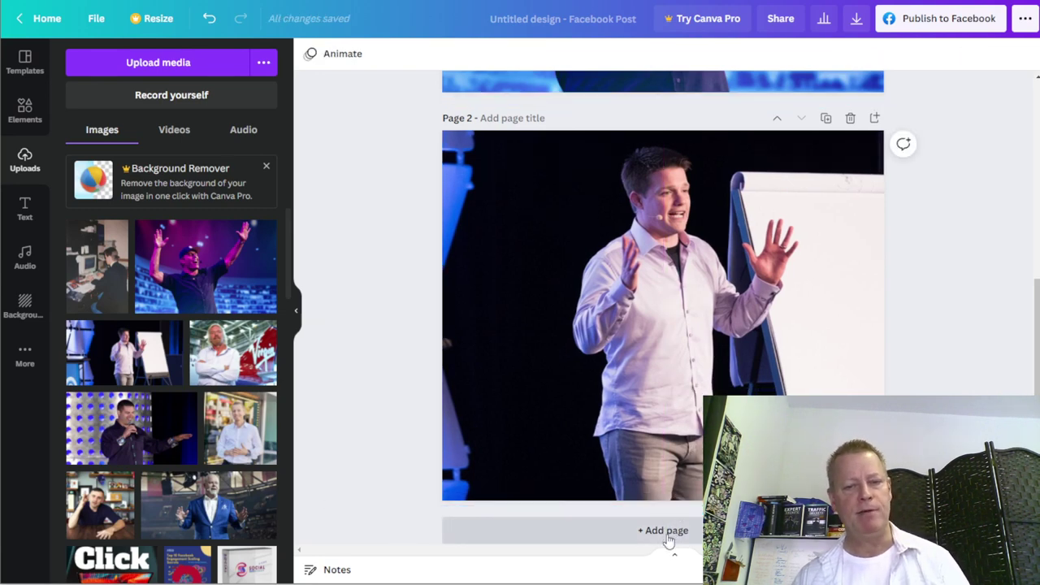
Add a third page and fill it with the uploaded Richard Branson photo in front of the Virgin logo
click(662, 529)
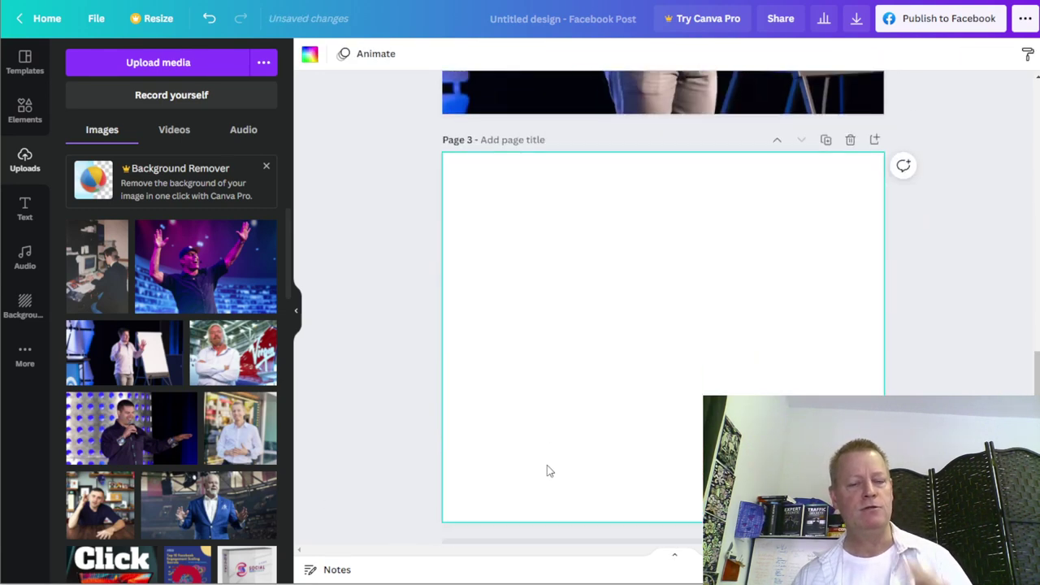
click(230, 359)
drag(497, 212, 401, 141)
drag(828, 461, 969, 545)
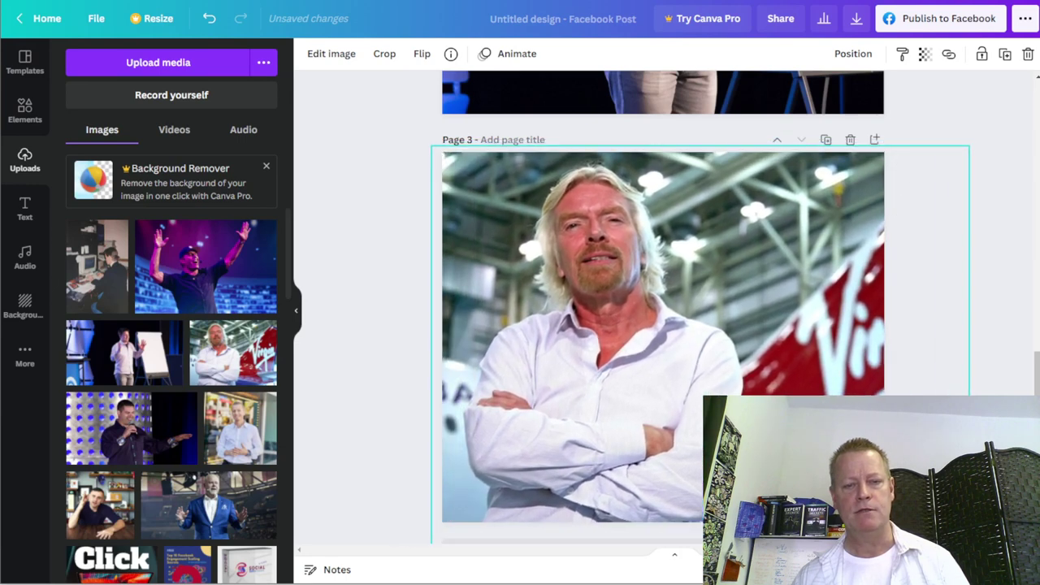
drag(519, 382, 513, 377)
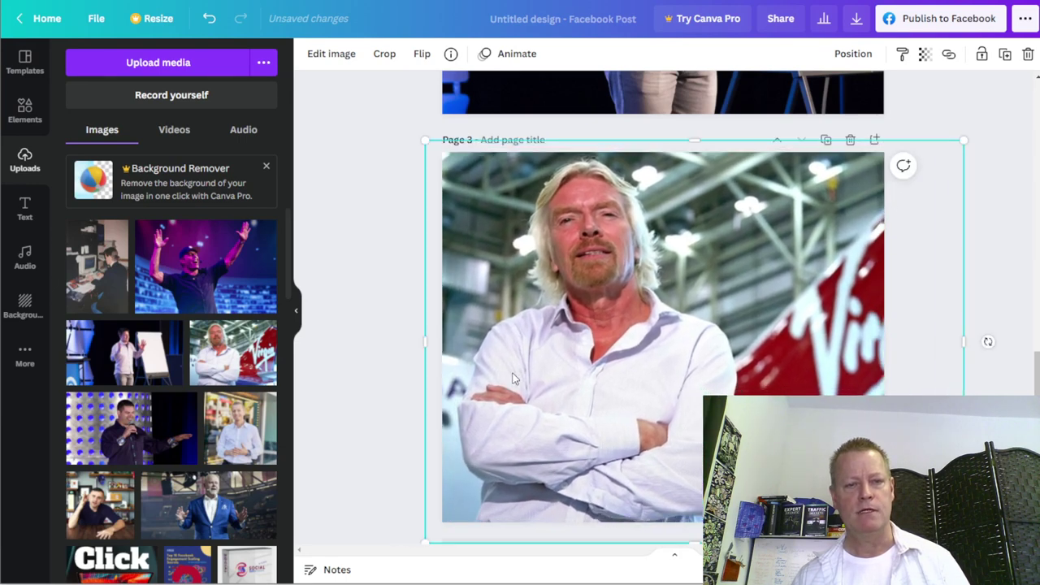
click(387, 369)
Add a fourth page and fill it with the uploaded photo of the dark-shirted man holding a microphone, centring him on the page
scroll(382, 366, down, 1)
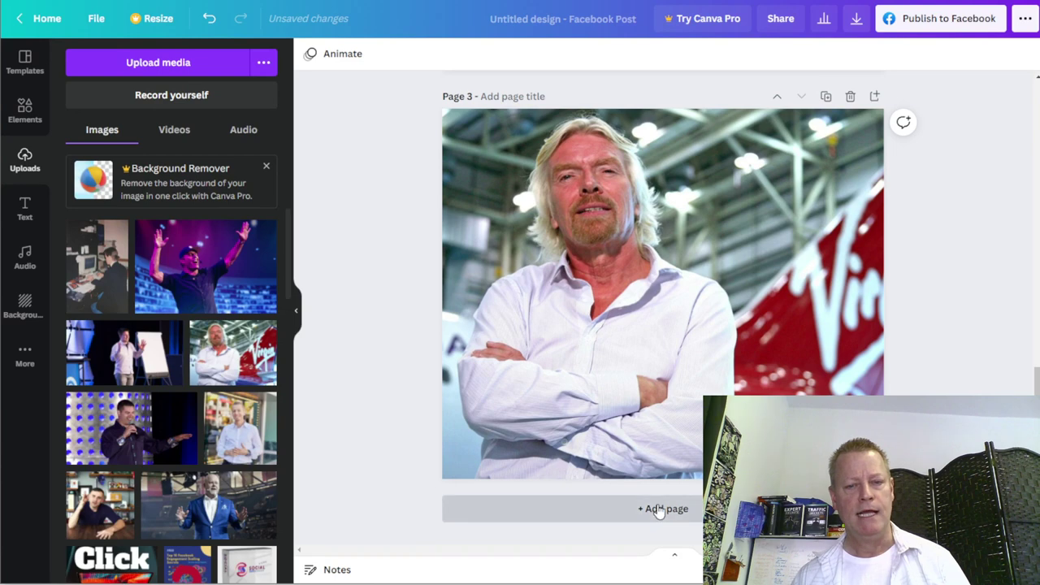
click(657, 507)
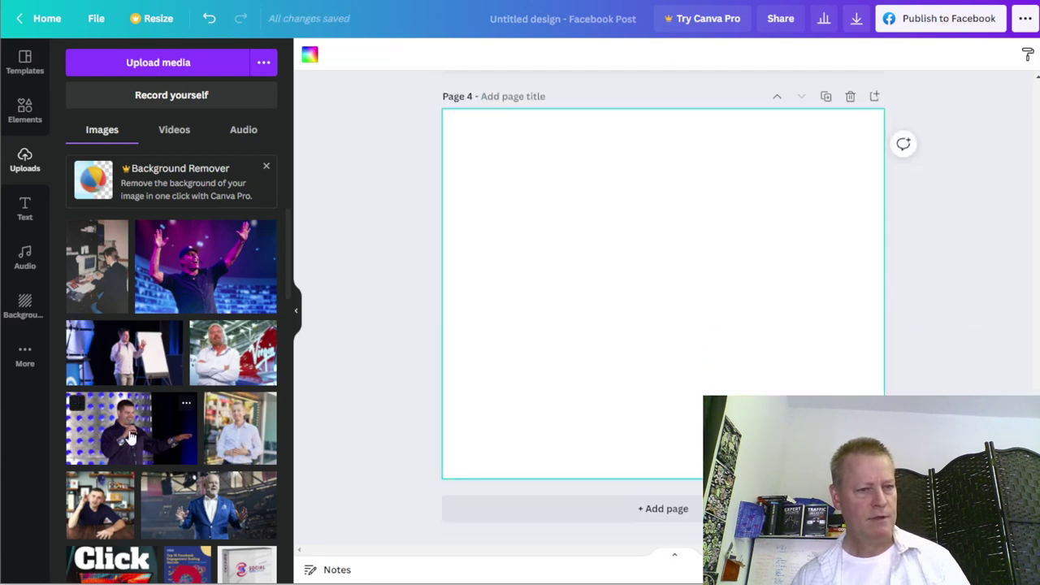
click(146, 418)
drag(524, 371, 341, 529)
drag(799, 219, 1024, 91)
drag(721, 290, 705, 299)
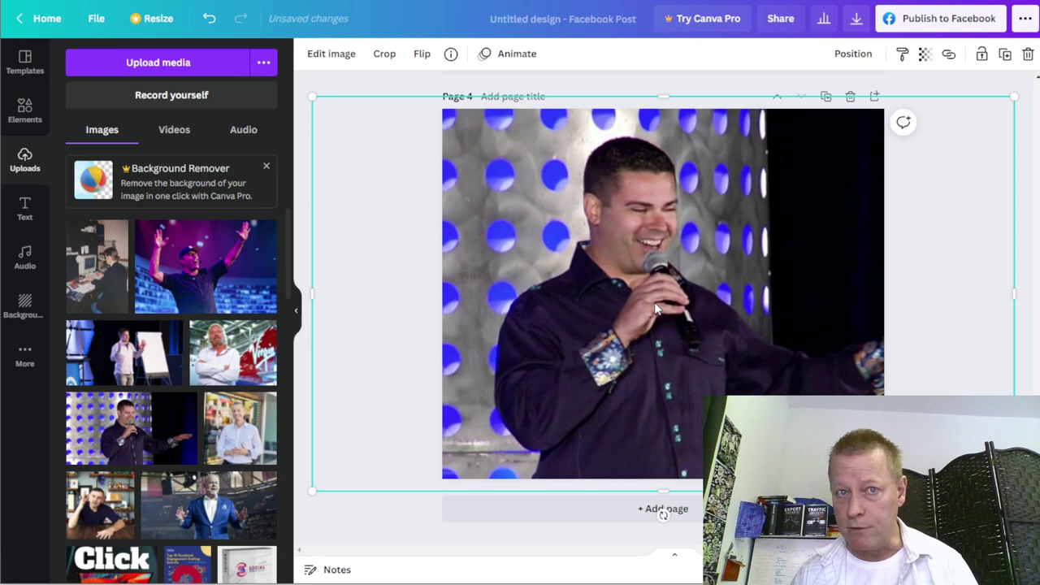
Add a fifth page and fill it with the uploaded photo of the smiling man in a light shirt outside a shopfront
click(654, 509)
click(252, 434)
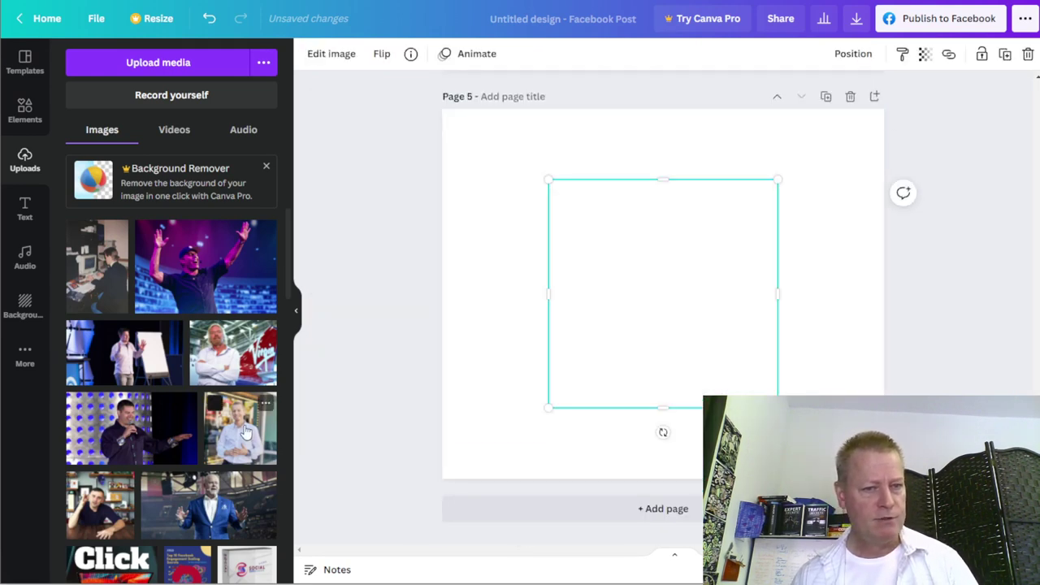
drag(548, 409, 446, 510)
drag(780, 181, 959, 84)
drag(806, 205, 796, 234)
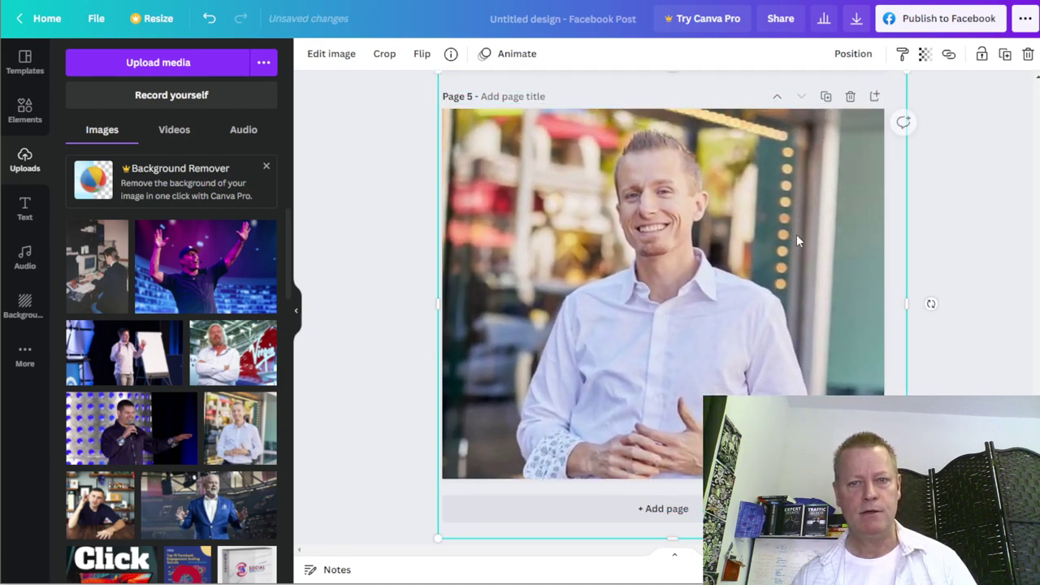
click(363, 325)
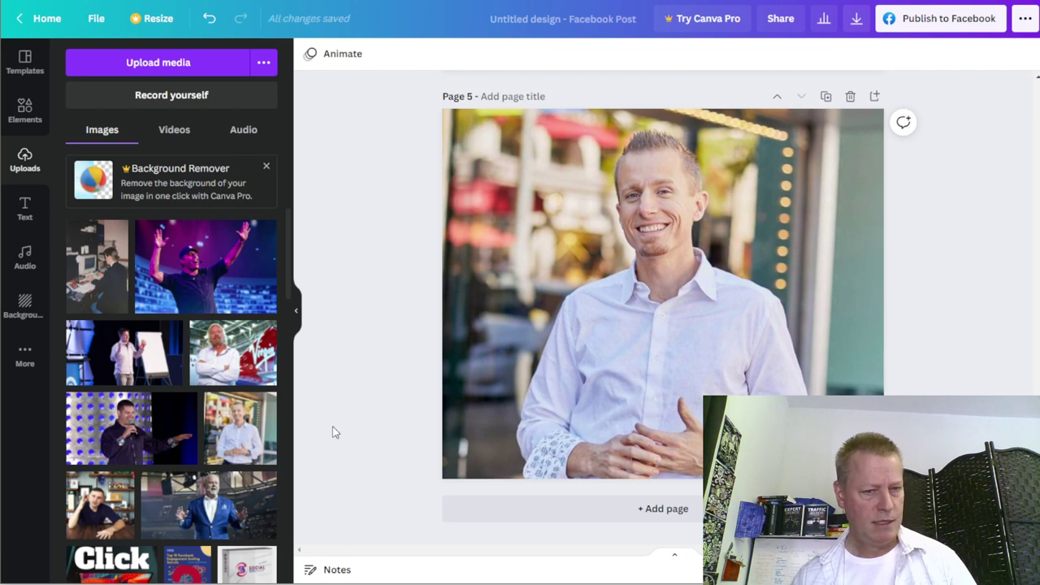
Add a sixth page and fill it with the uploaded photo of the man raising his hand at a wooden table
click(575, 508)
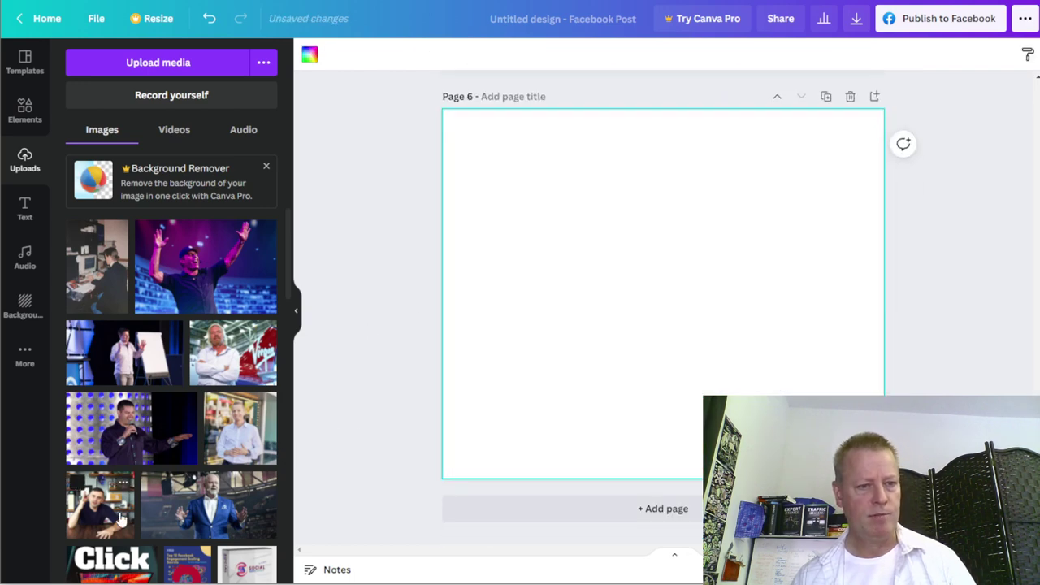
click(117, 516)
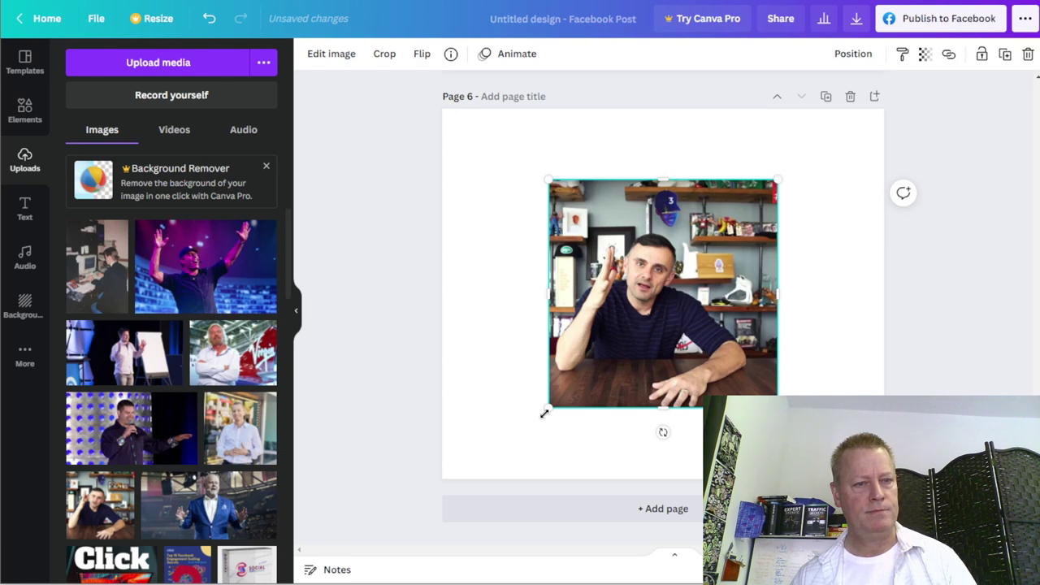
drag(548, 408, 423, 533)
drag(780, 177, 924, 90)
drag(666, 219, 790, 218)
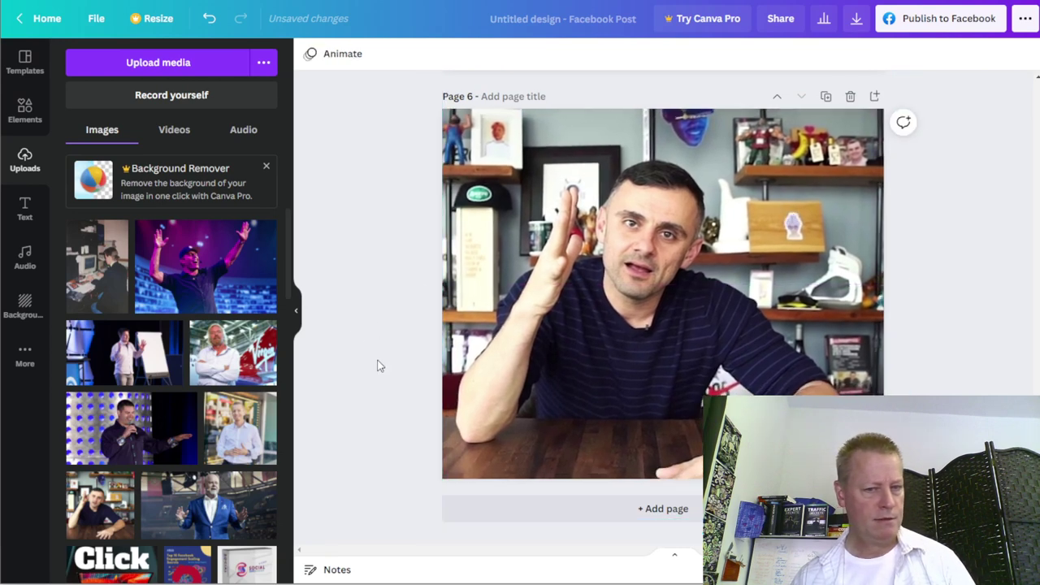
Add a seventh page and fill it with the uploaded photo of the bearded speaker in a blue suit, centring him
click(622, 508)
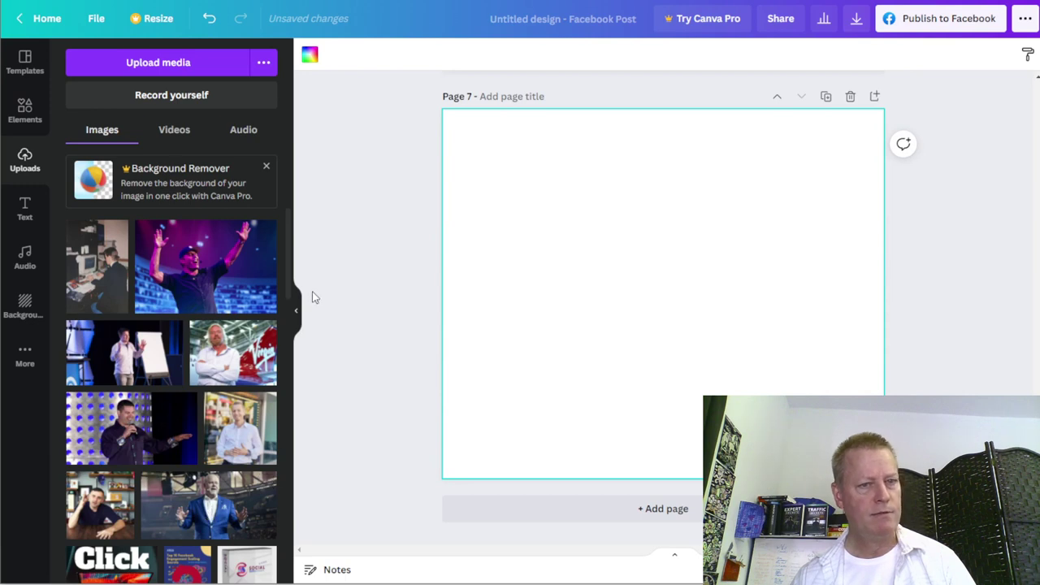
click(212, 516)
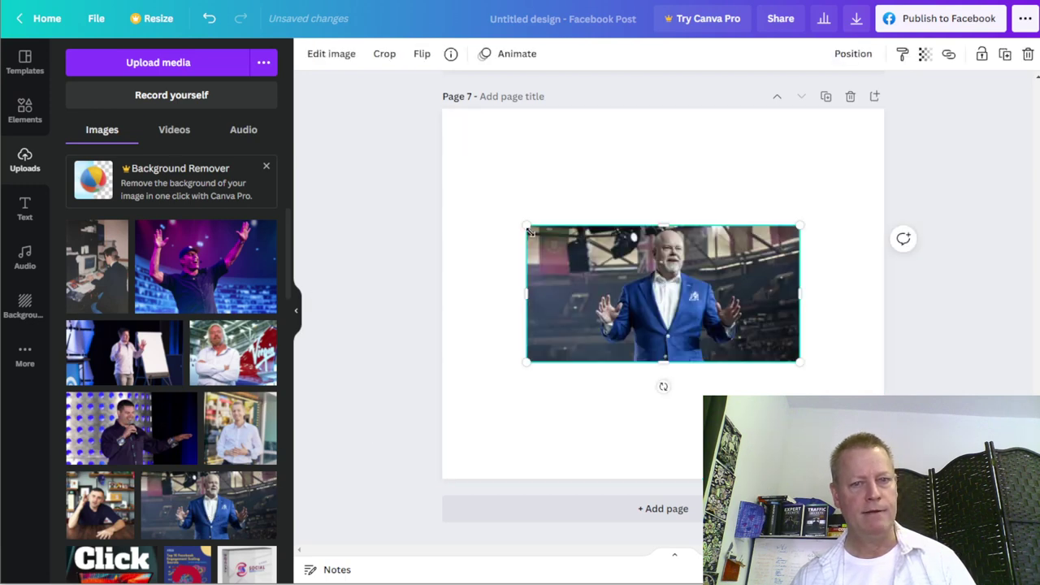
drag(523, 225, 326, 66)
drag(800, 362, 1032, 489)
drag(802, 379, 798, 371)
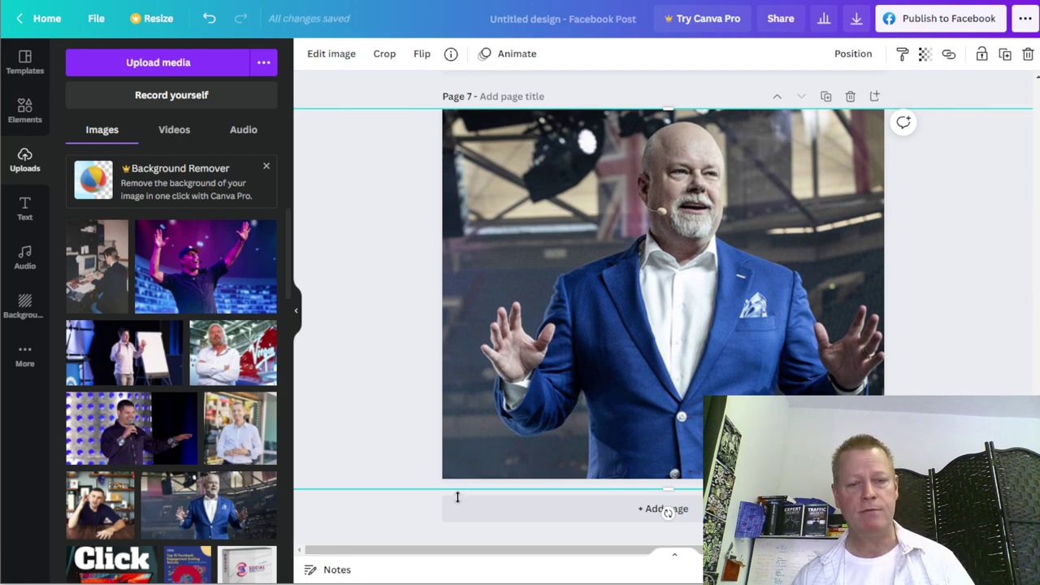
click(387, 529)
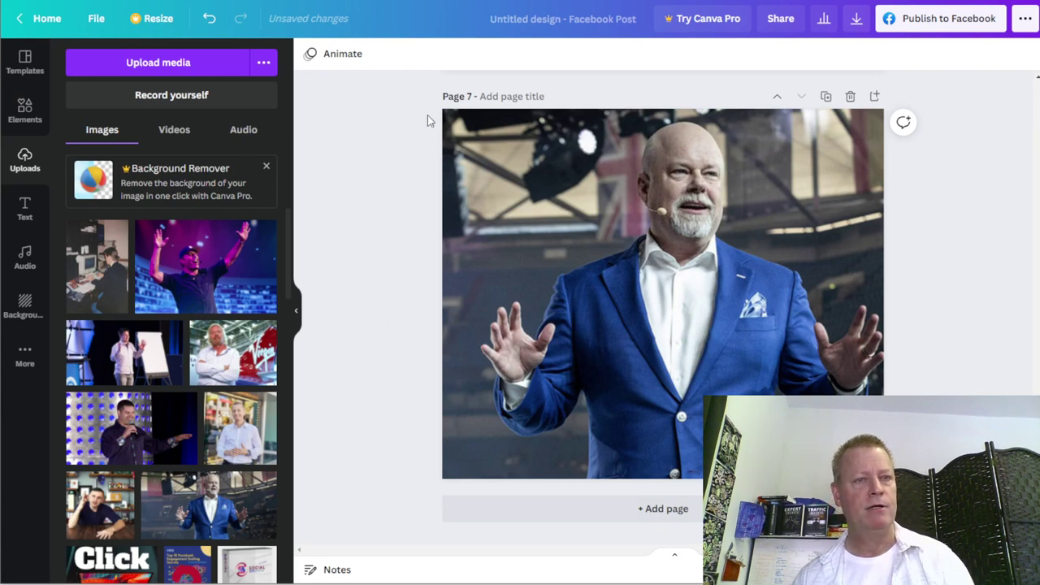
Upload the portrait photo IMG_20200517_115854.jpg from the profile pic folder
click(170, 72)
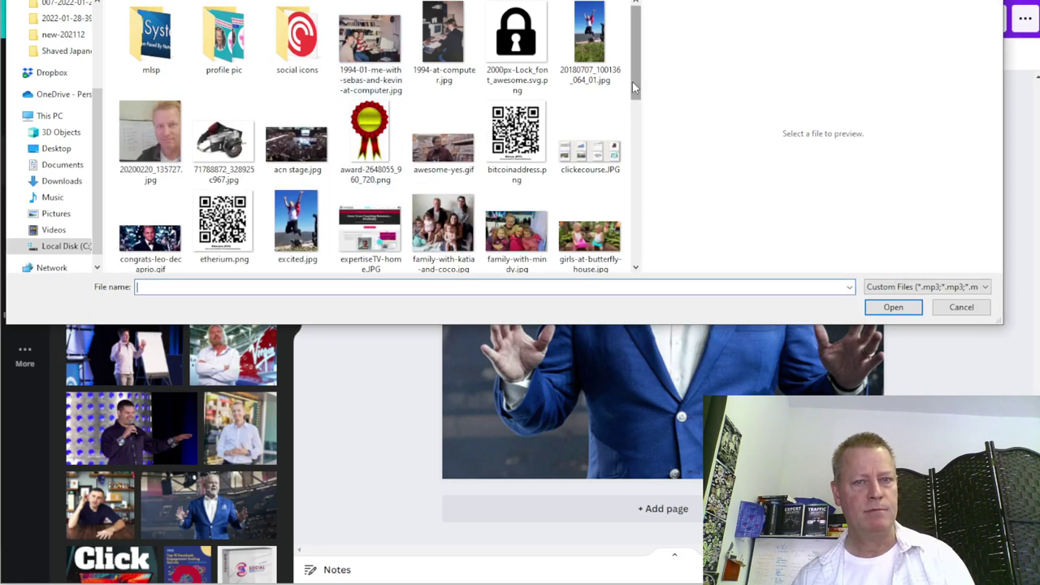
scroll(636, 81, down, 2)
scroll(568, 89, up, 2)
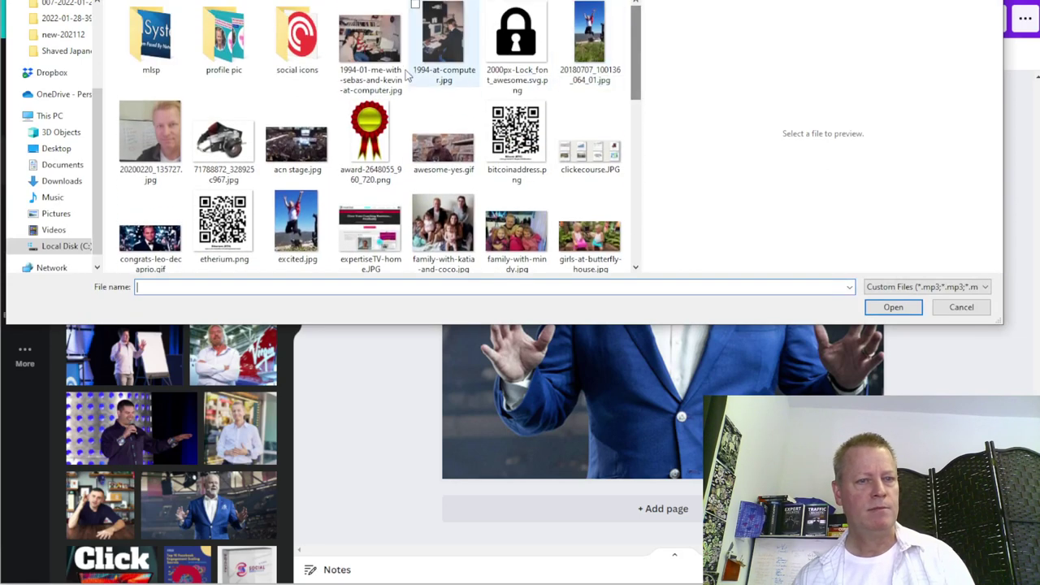
scroll(500, 154, down, 10)
scroll(500, 154, down, 2)
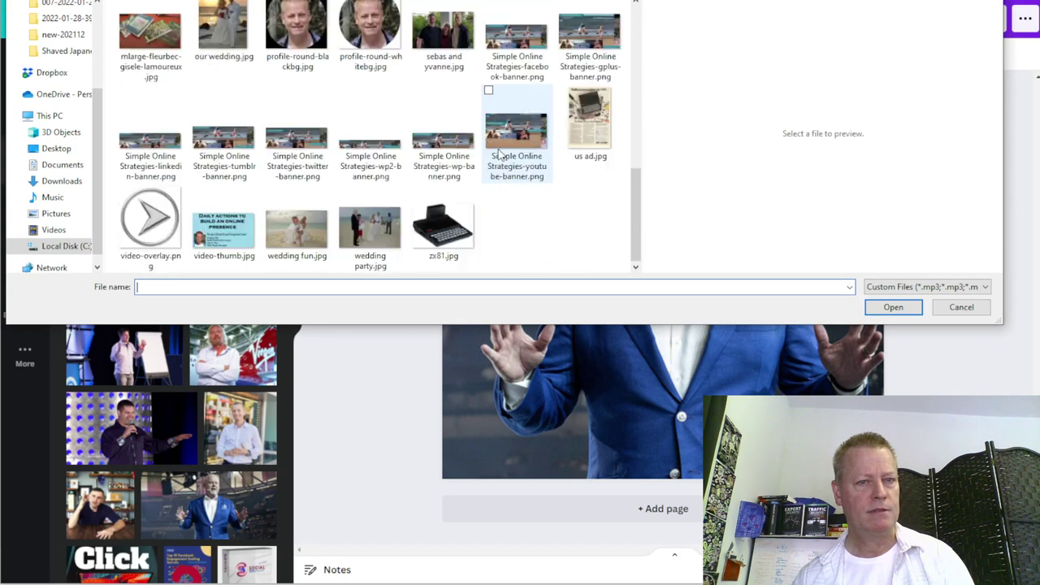
scroll(500, 155, up, 12)
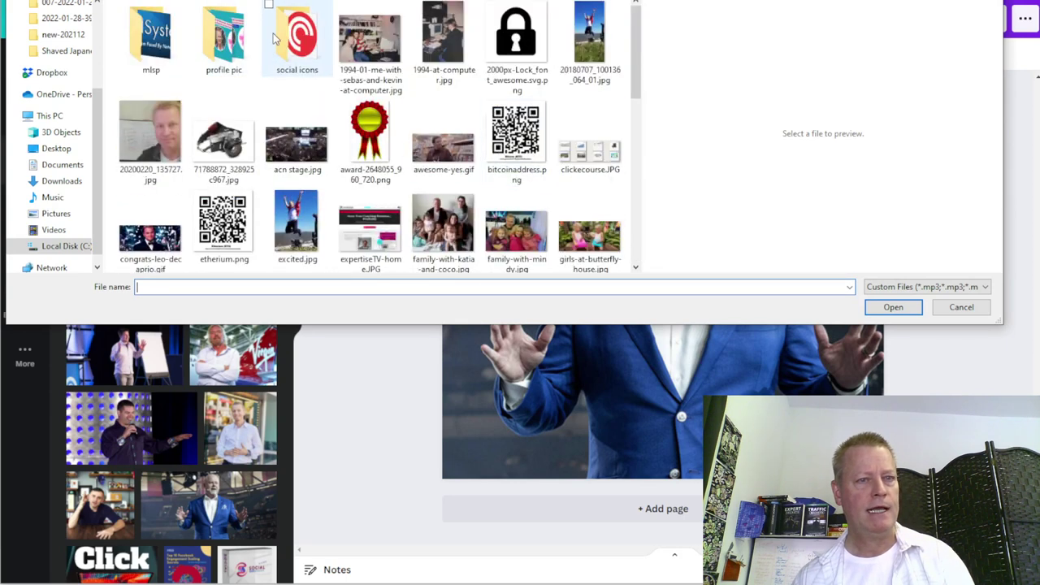
double_click(217, 36)
scroll(592, 224, down, 5)
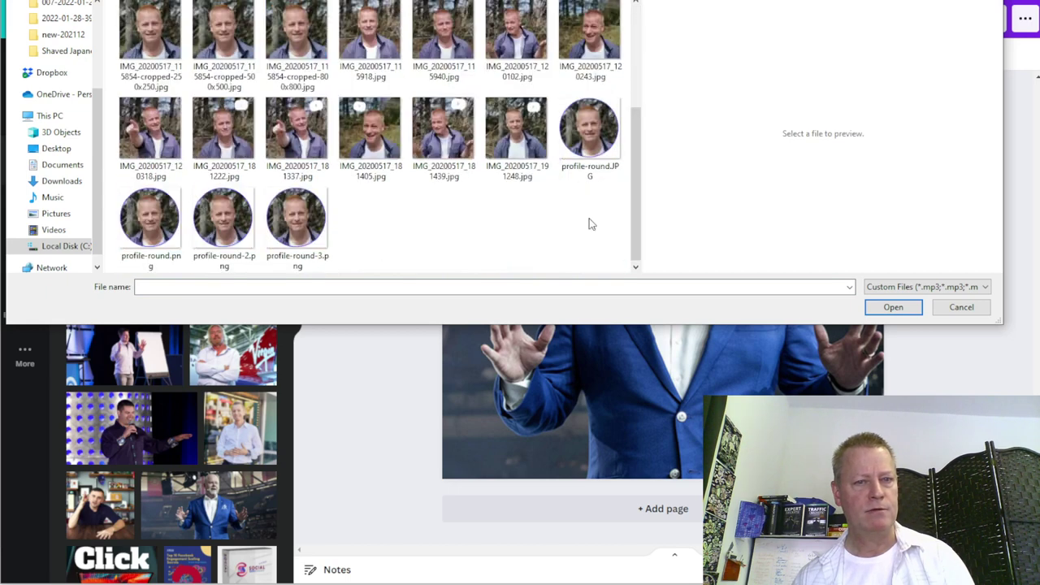
scroll(430, 204, up, 1)
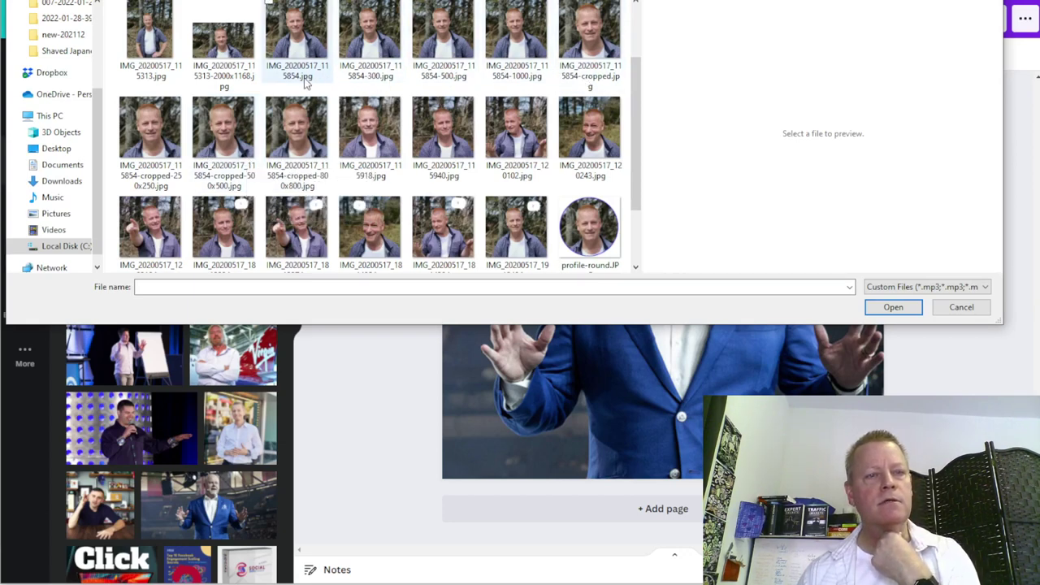
click(297, 41)
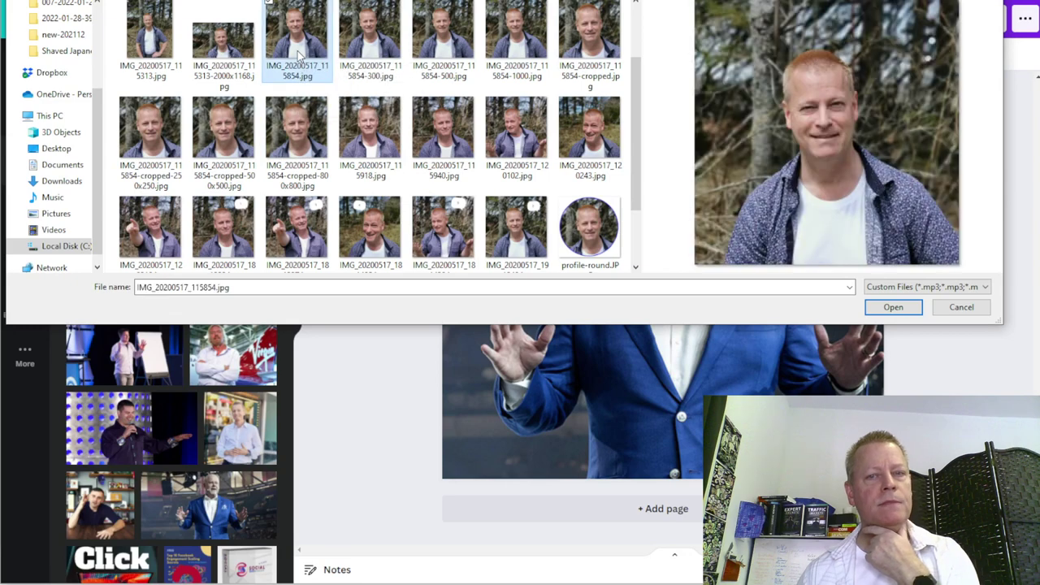
double_click(301, 55)
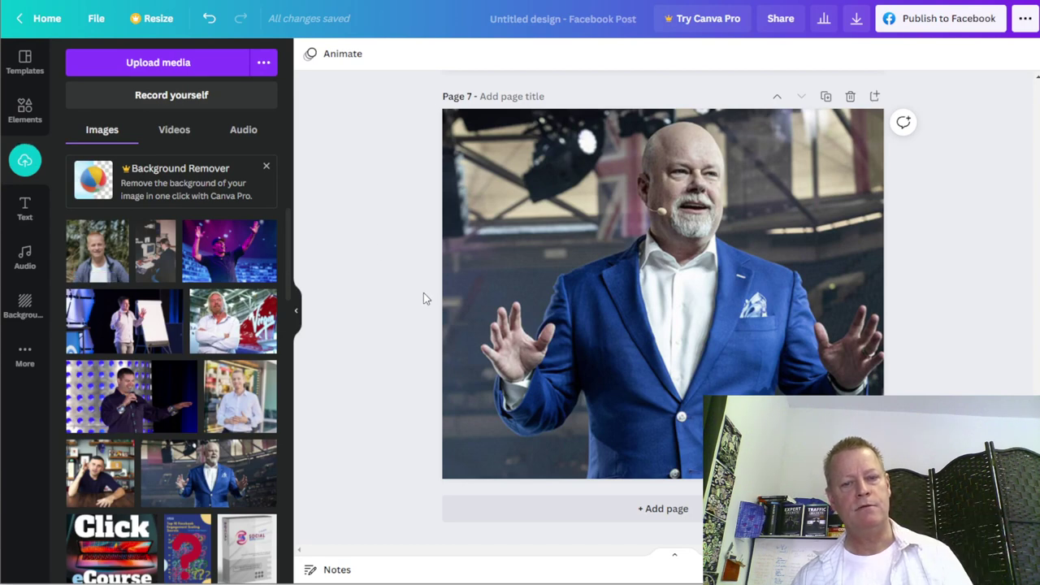
Add an eighth page and fill it with the newly uploaded outdoor portrait, positioning the man's face near the page centre
click(608, 522)
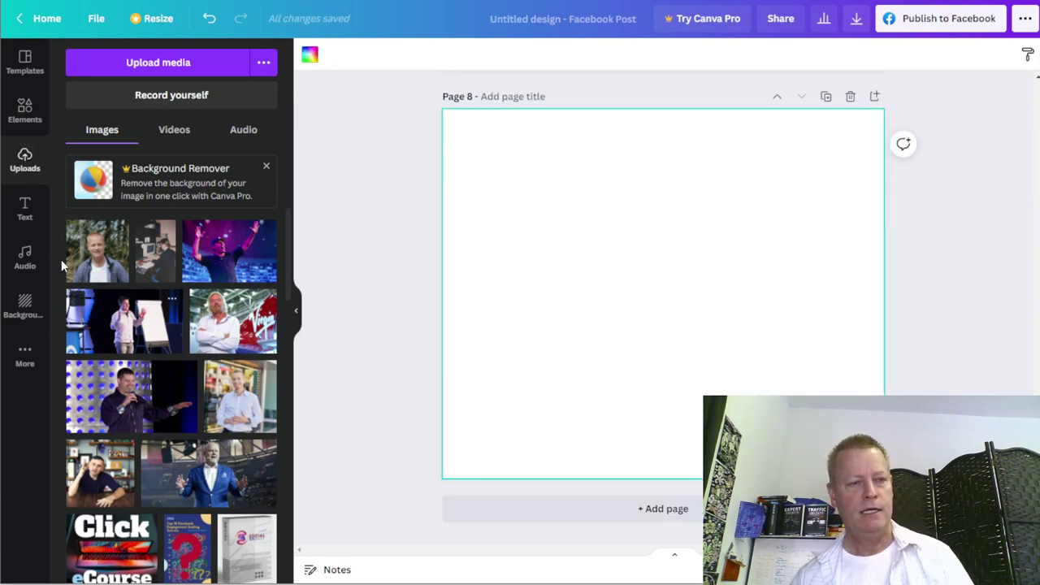
click(92, 257)
drag(531, 162, 429, 61)
drag(796, 426, 901, 524)
drag(672, 292, 663, 330)
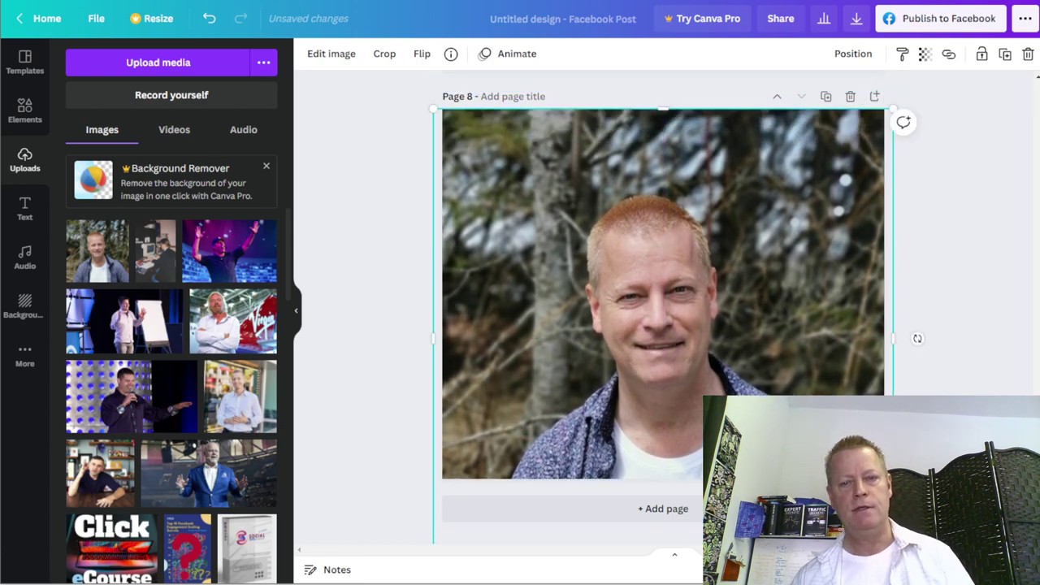
click(917, 337)
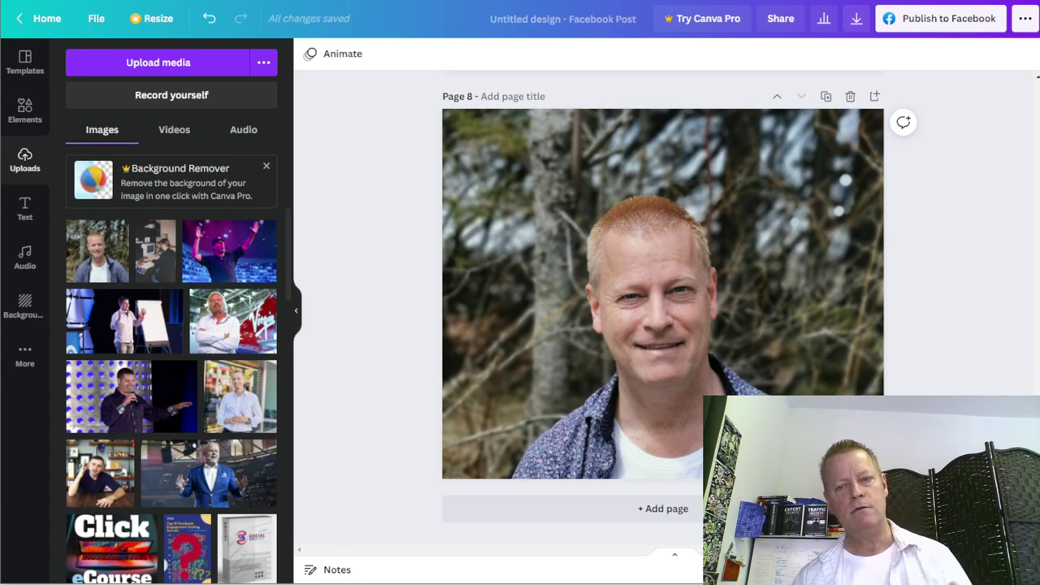
Review the sequence of full-page photos from the first page through to the final portrait
scroll(663, 308, up, 20)
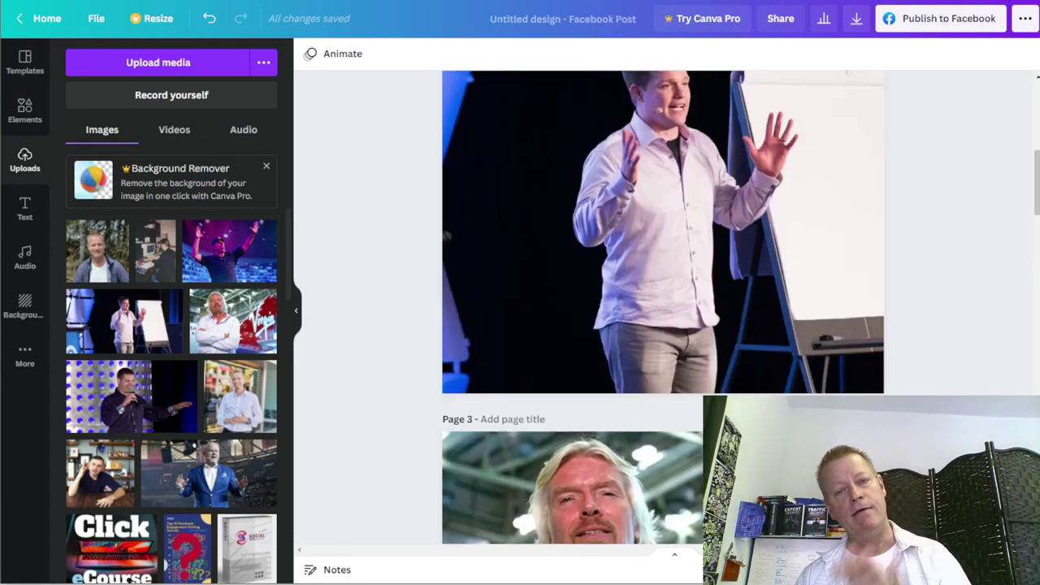
scroll(663, 309, up, 6)
scroll(663, 309, down, 6)
scroll(663, 309, down, 10)
scroll(663, 309, down, 5)
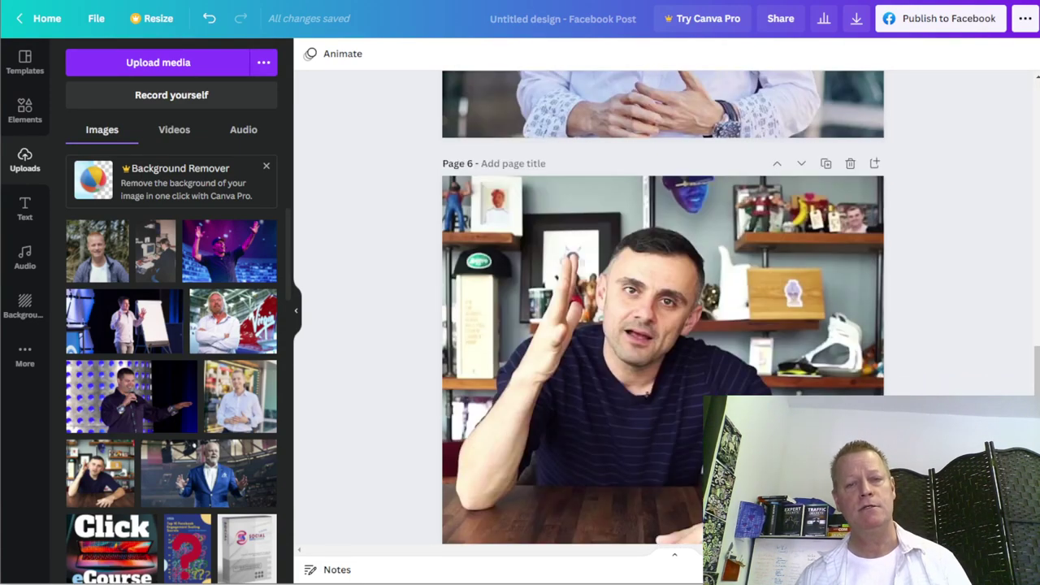
scroll(663, 309, down, 10)
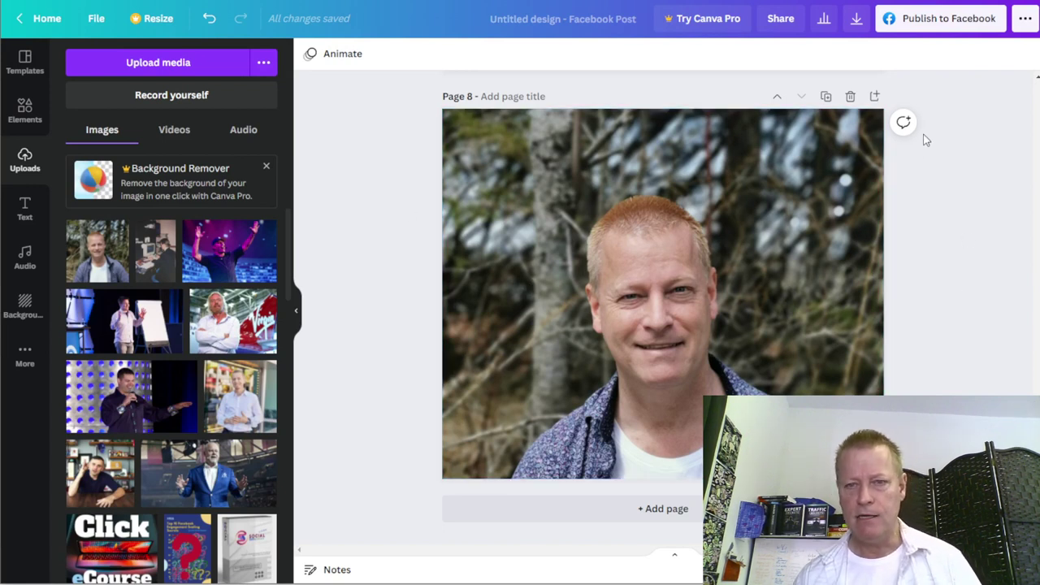
click(856, 18)
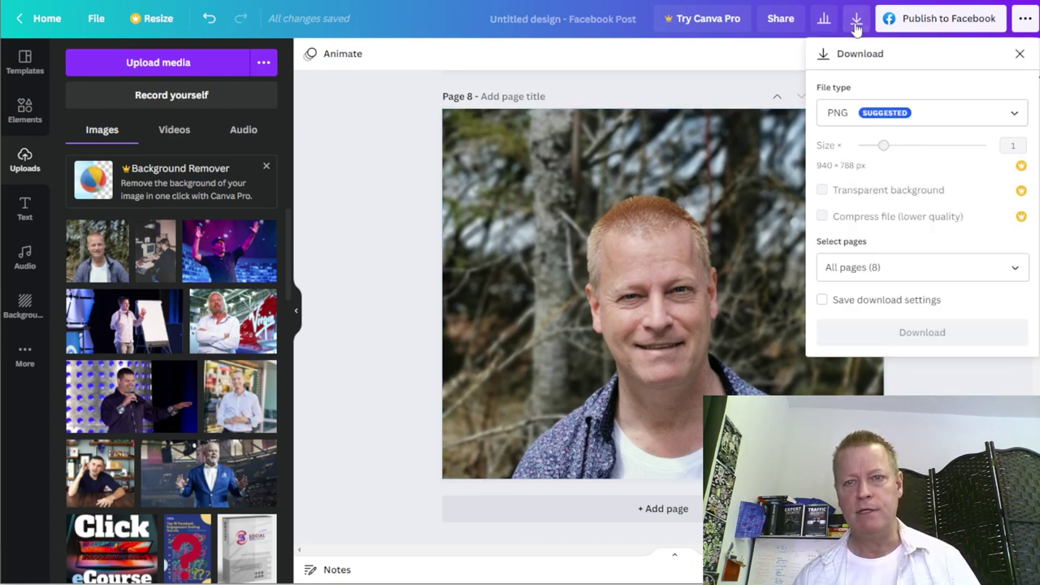
click(907, 115)
click(884, 321)
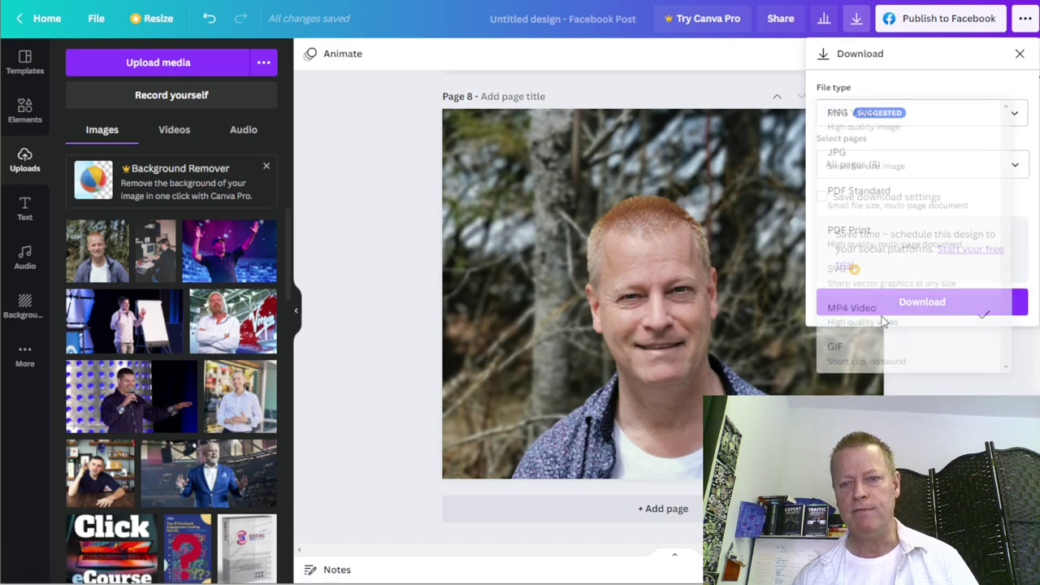
click(941, 363)
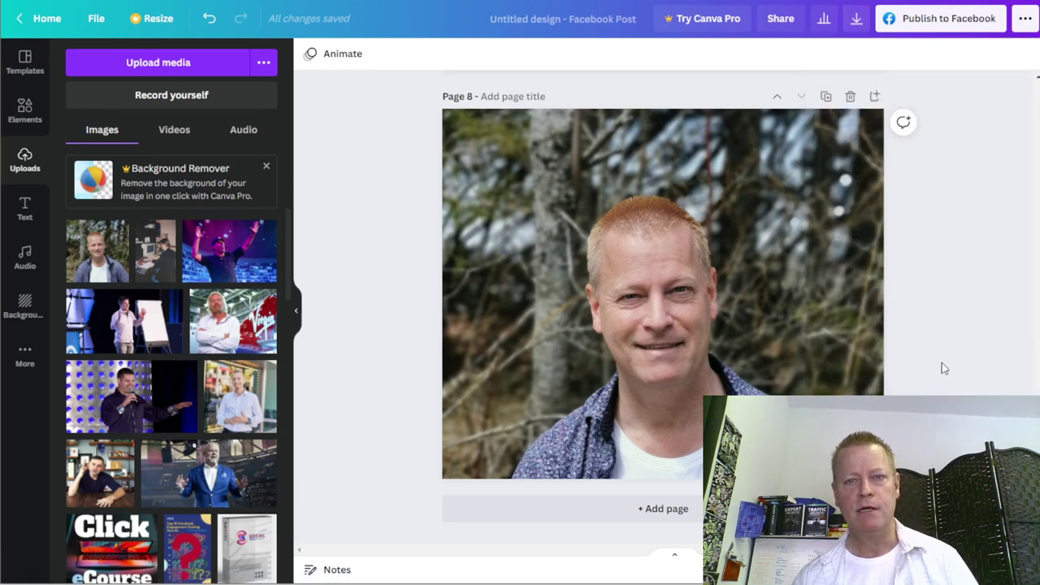
click(1020, 19)
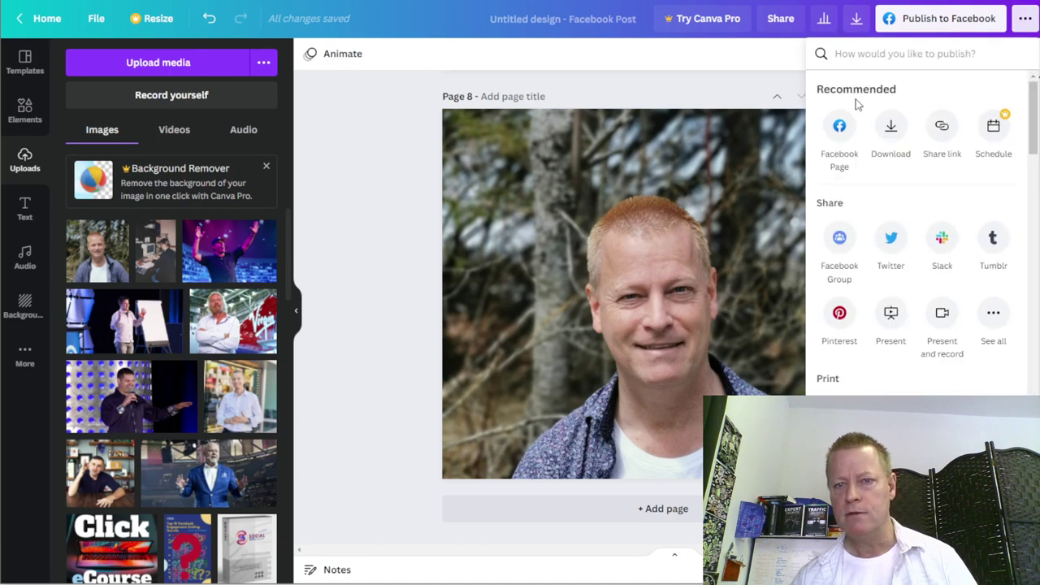
click(739, 79)
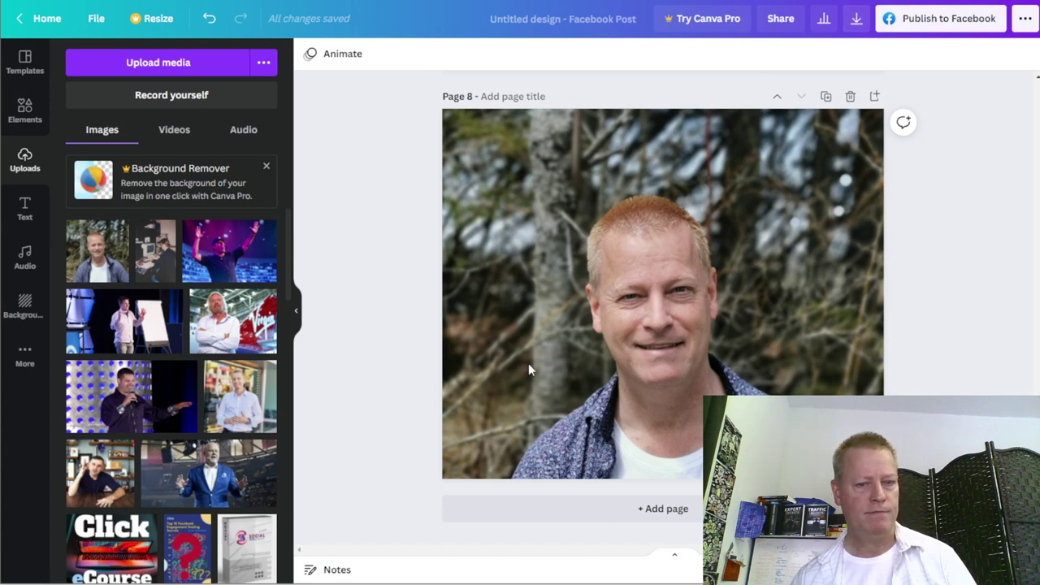
Download all pages as an MP4 video and save it as Untitled design.mp4 in the Downloads folder
scroll(951, 288, up, 5)
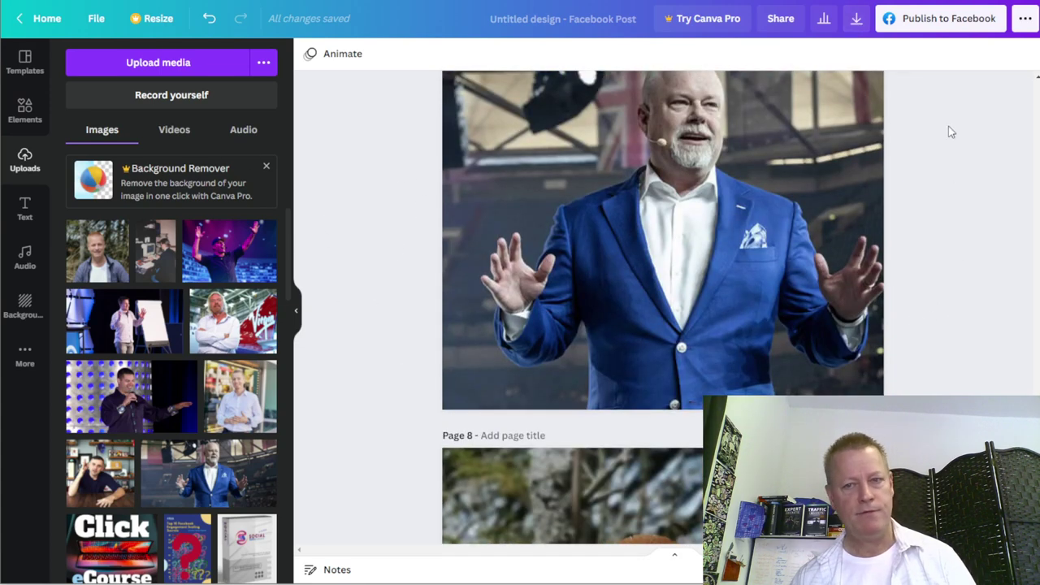
click(856, 19)
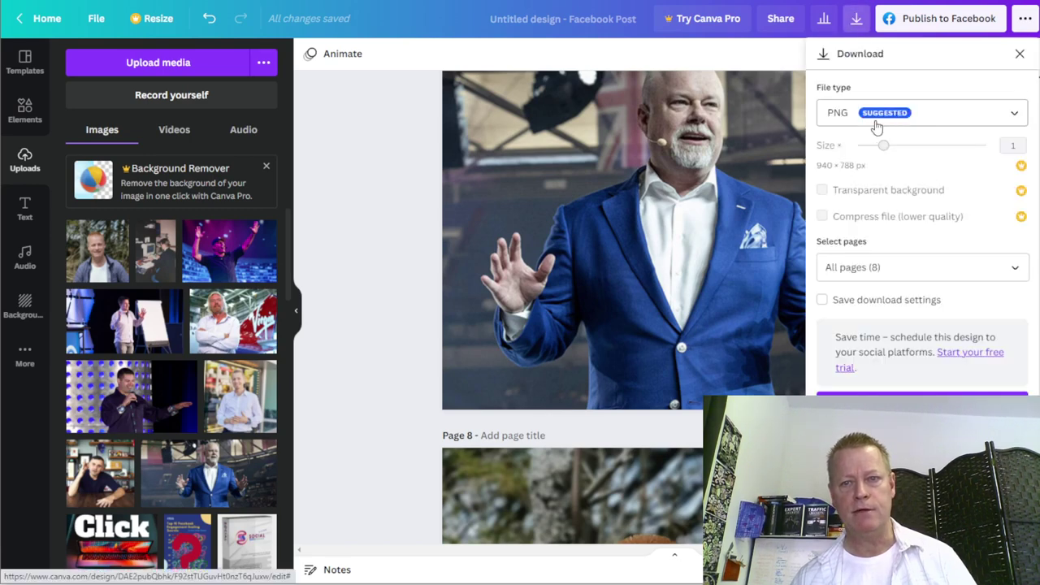
click(936, 112)
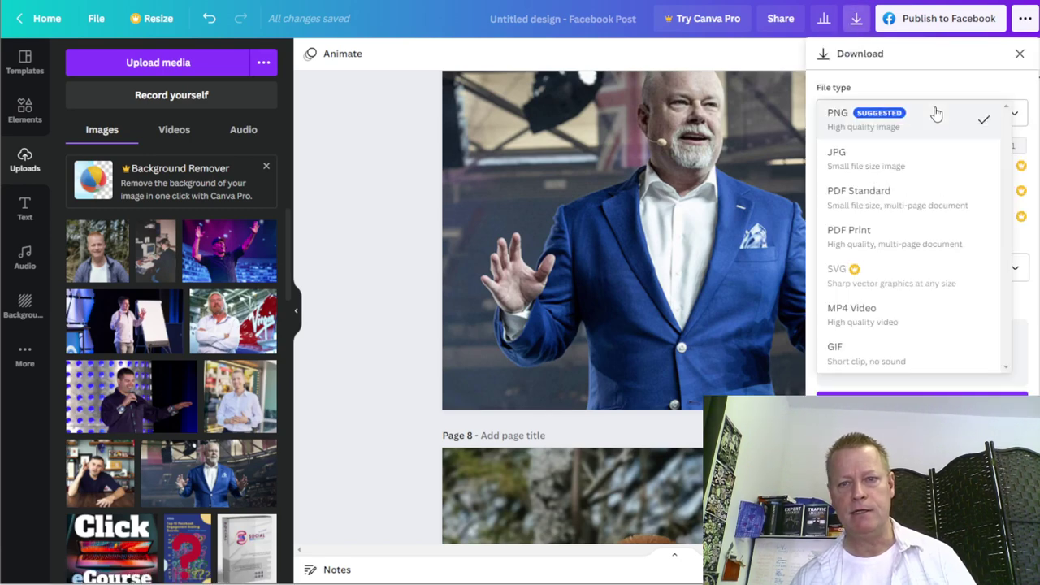
click(867, 316)
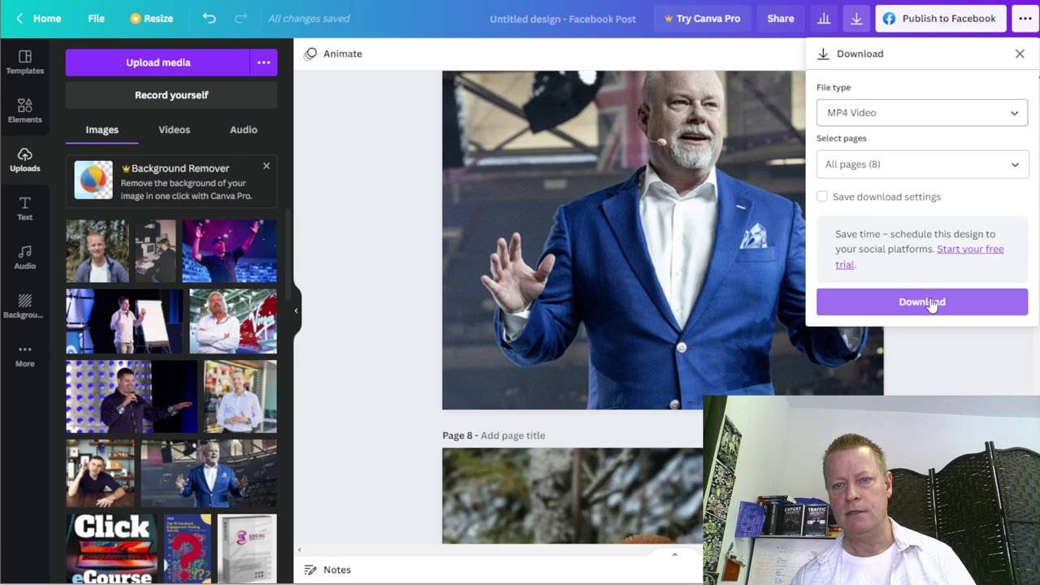
click(922, 305)
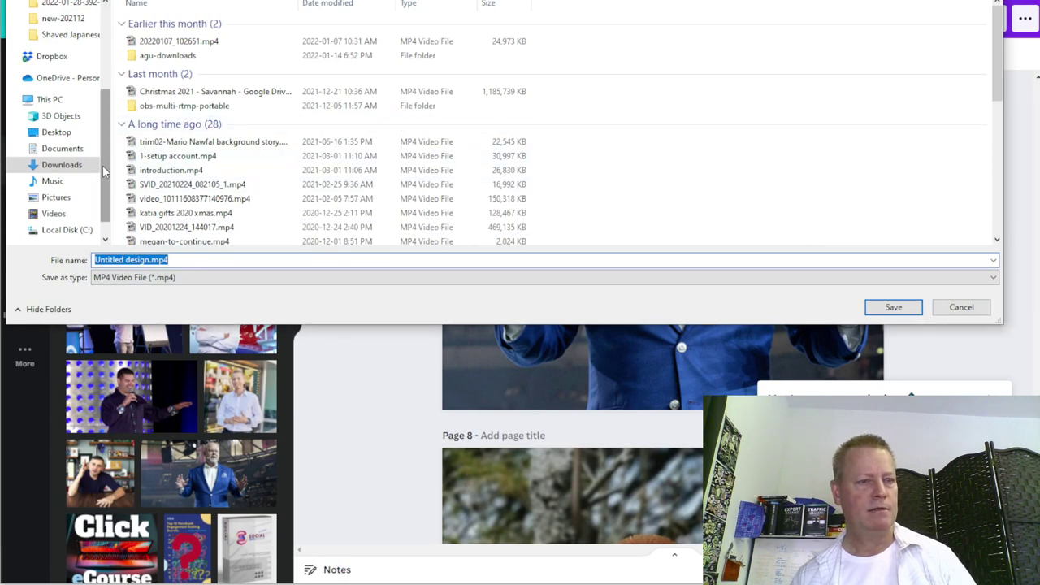
click(894, 307)
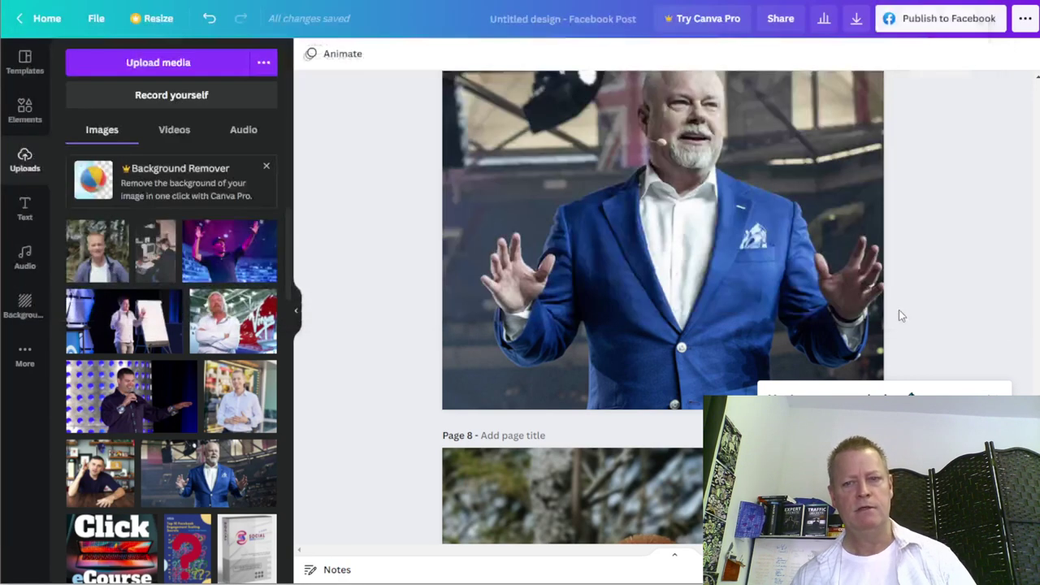
click(992, 366)
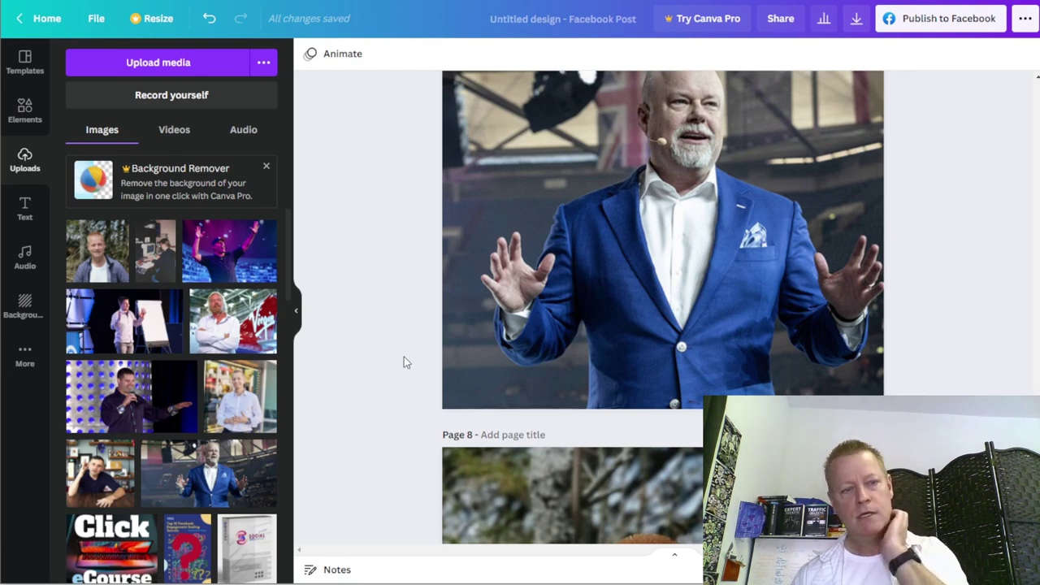
scroll(822, 366, up, 20)
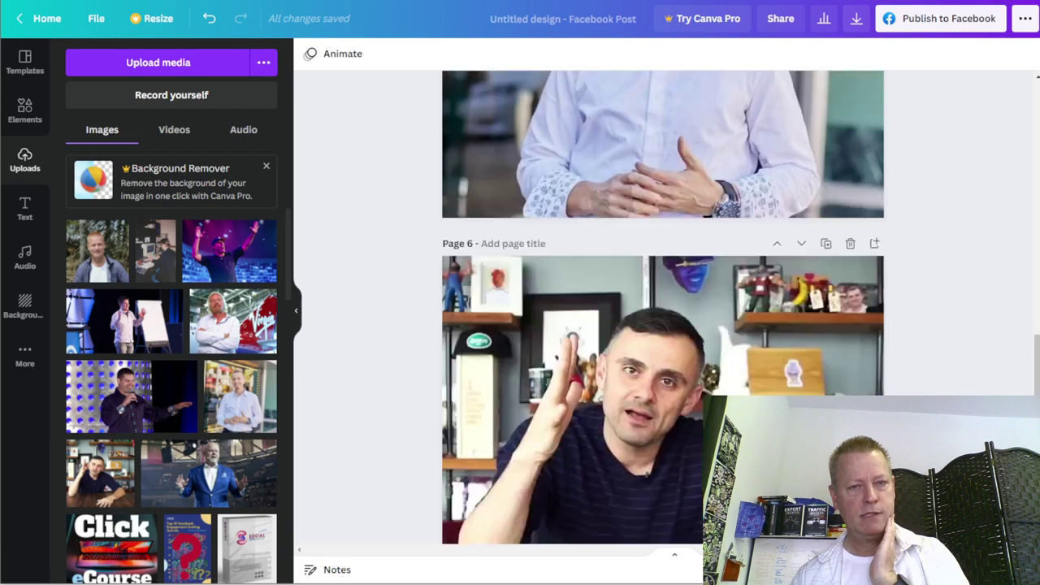
scroll(622, 370, up, 8)
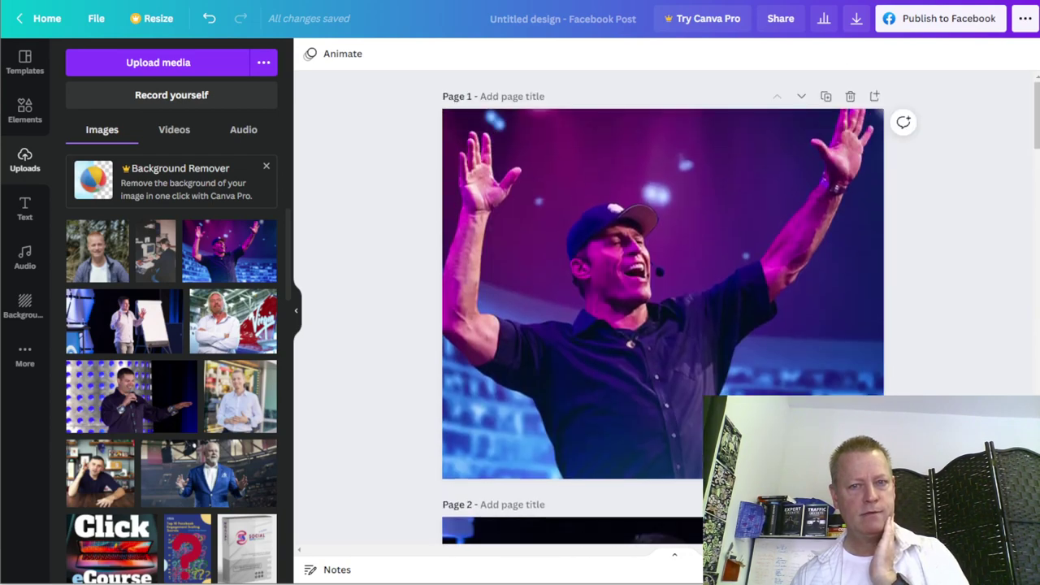
click(608, 368)
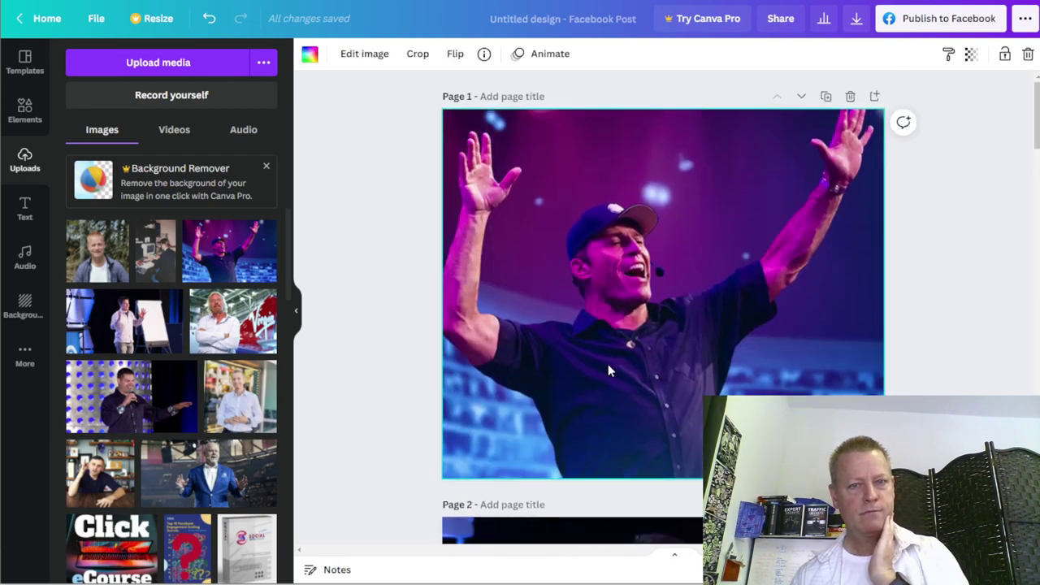
click(1003, 266)
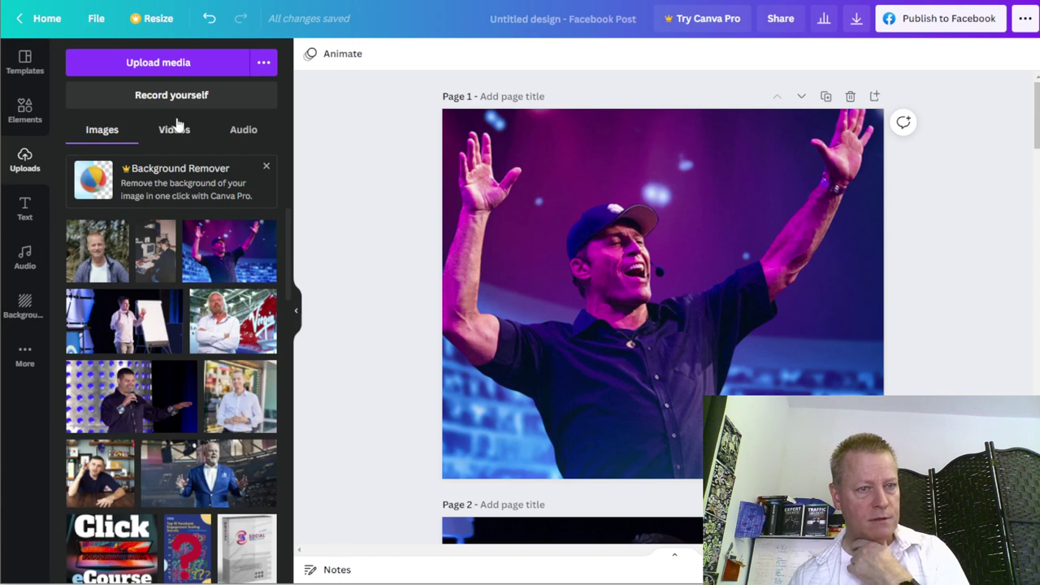
Add the uploaded audio Here's to the Crazy Ones to the video and pause its playback
click(242, 132)
click(114, 186)
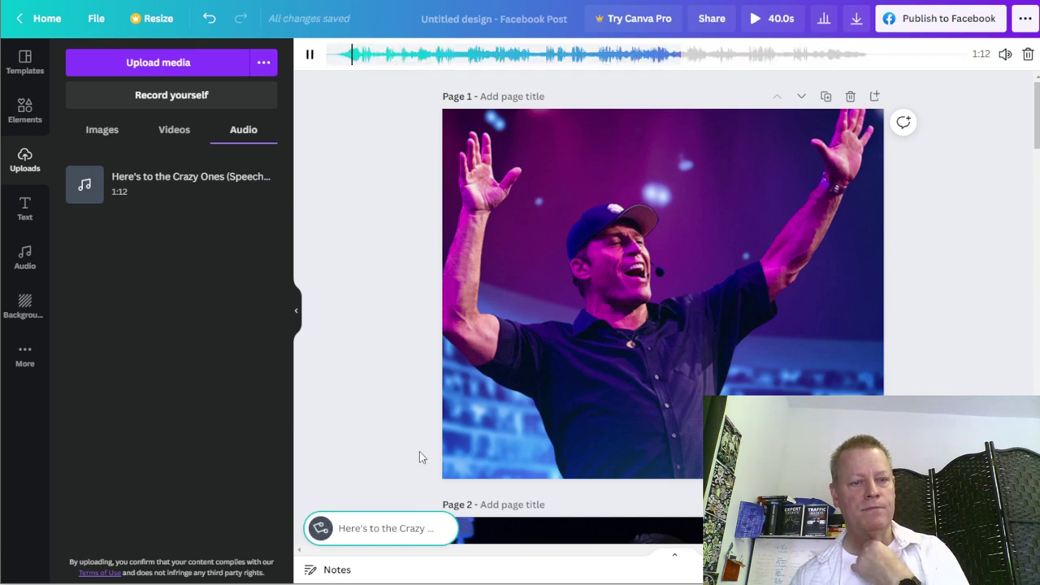
click(308, 53)
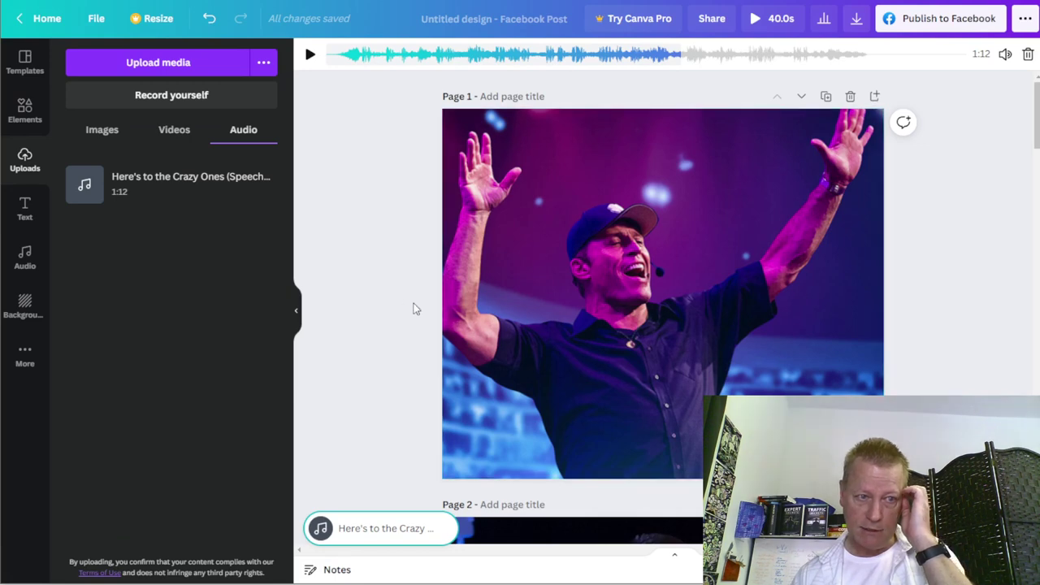
Look through the uploaded media, the additional content apps, the stock video library and the first pages of the design
click(111, 134)
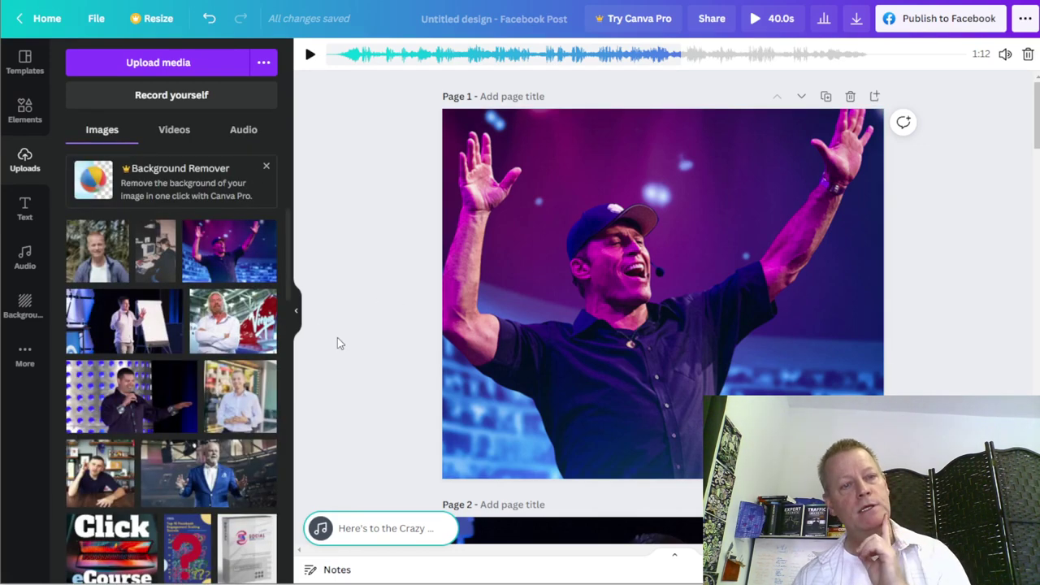
click(242, 130)
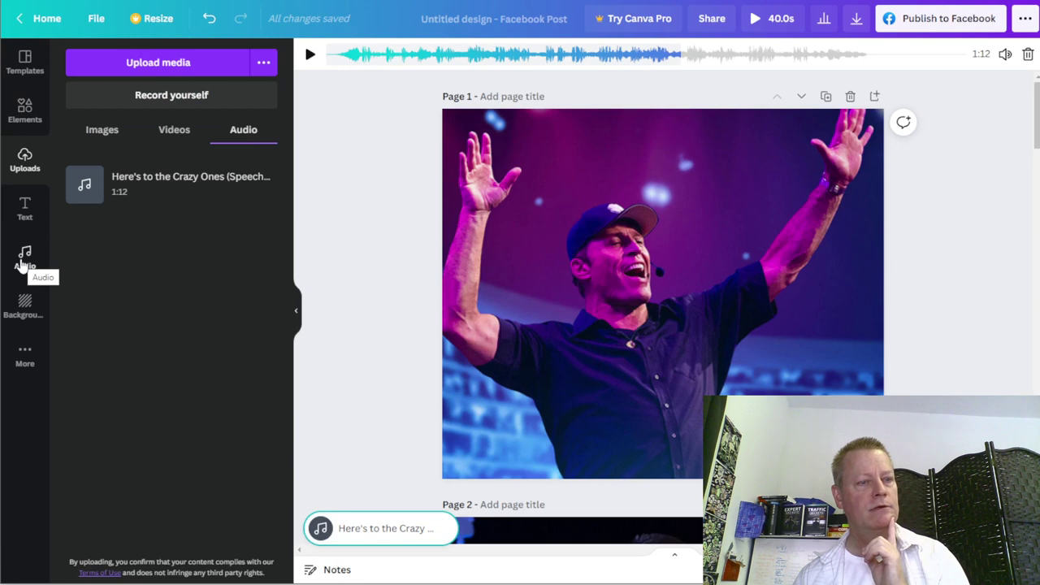
click(24, 358)
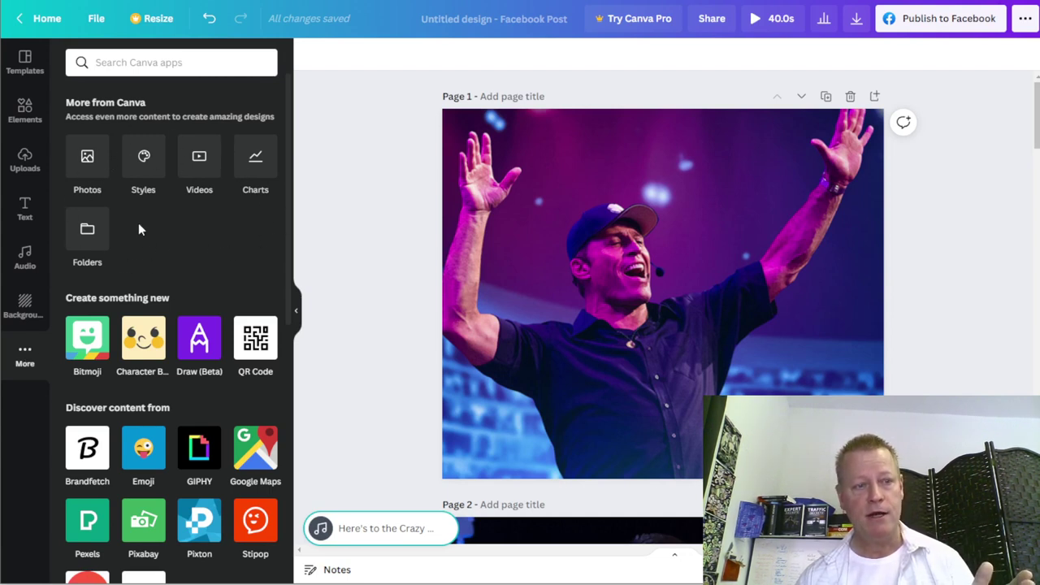
click(195, 163)
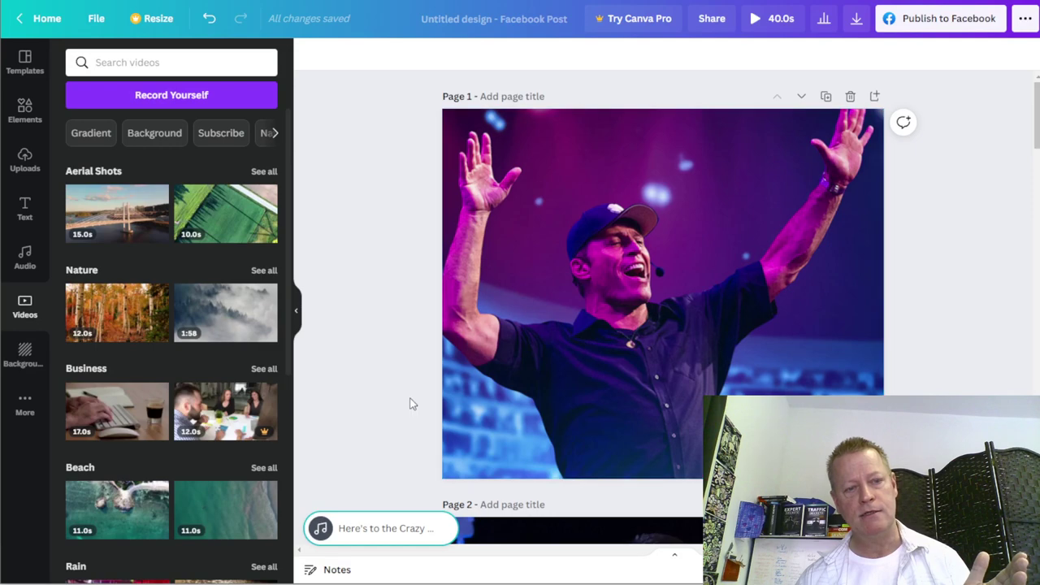
scroll(318, 398, down, 1)
scroll(318, 394, down, 12)
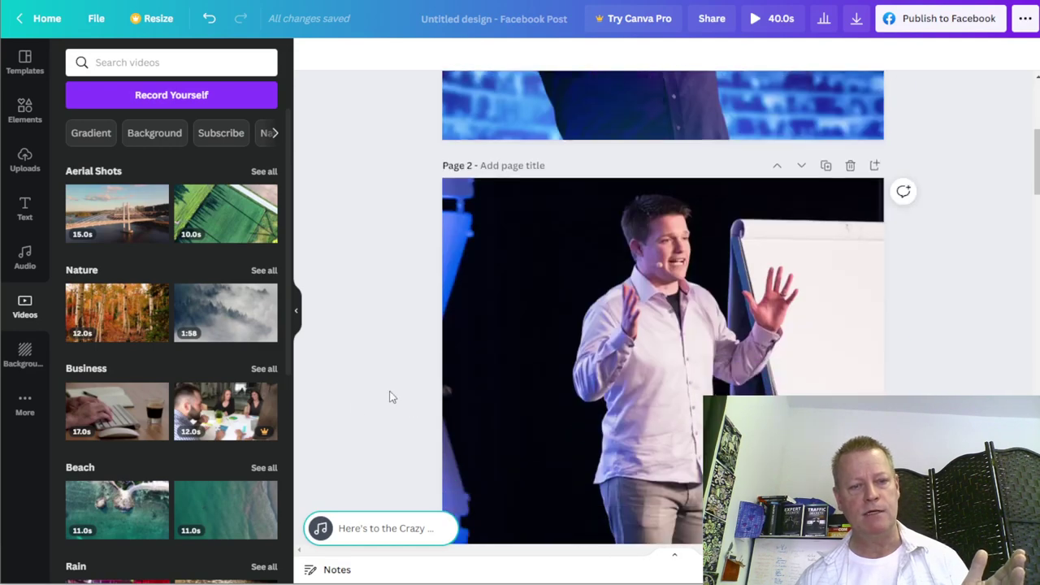
scroll(377, 382, up, 12)
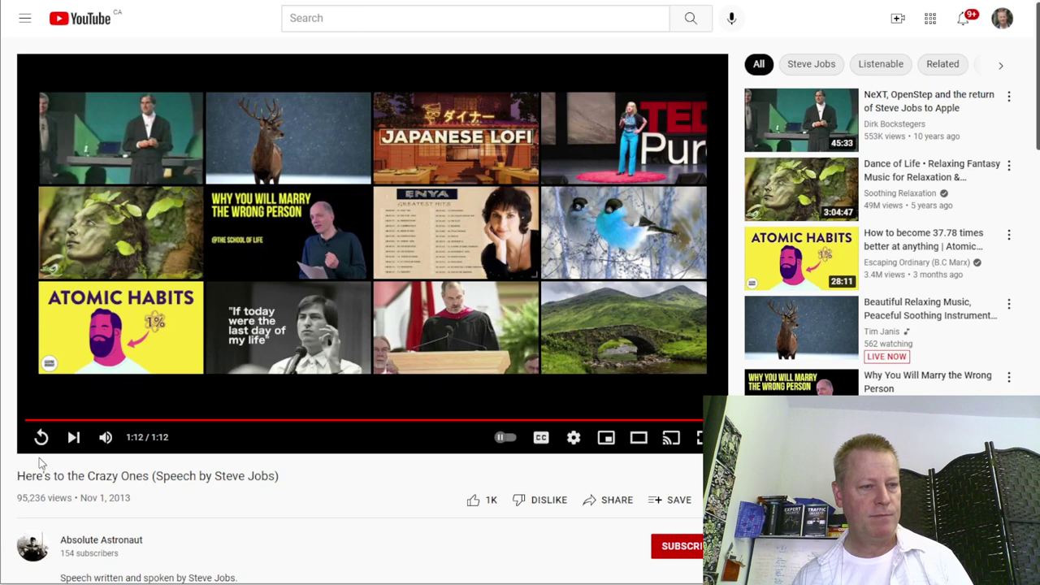
Switch to YouTube and play part of the Here's to the Crazy Ones speech video
click(41, 438)
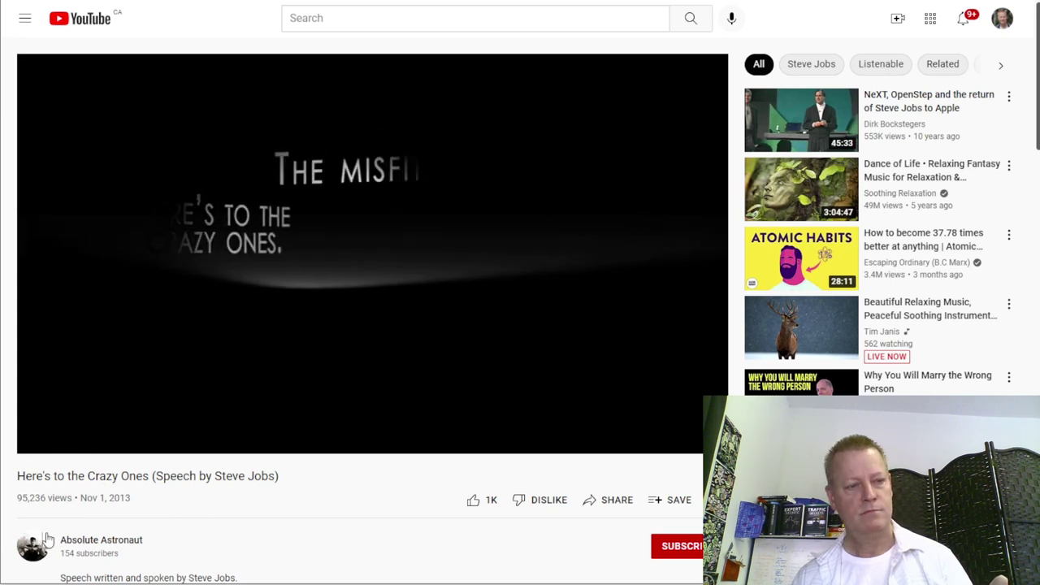
click(40, 437)
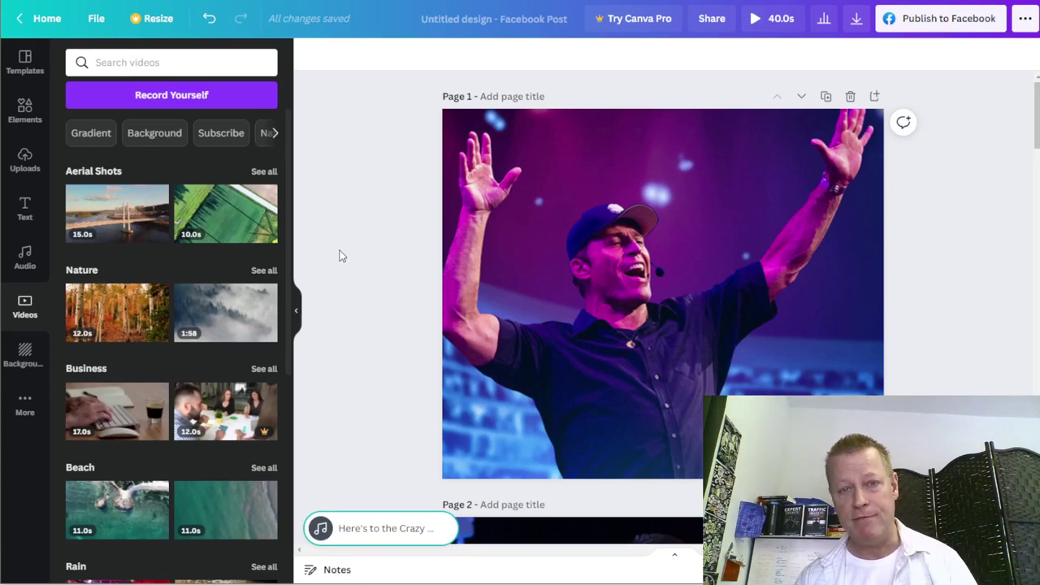
Try the stock track Happy Birthday Song Ukulele Version as the video's soundtrack and pause its playback
click(25, 258)
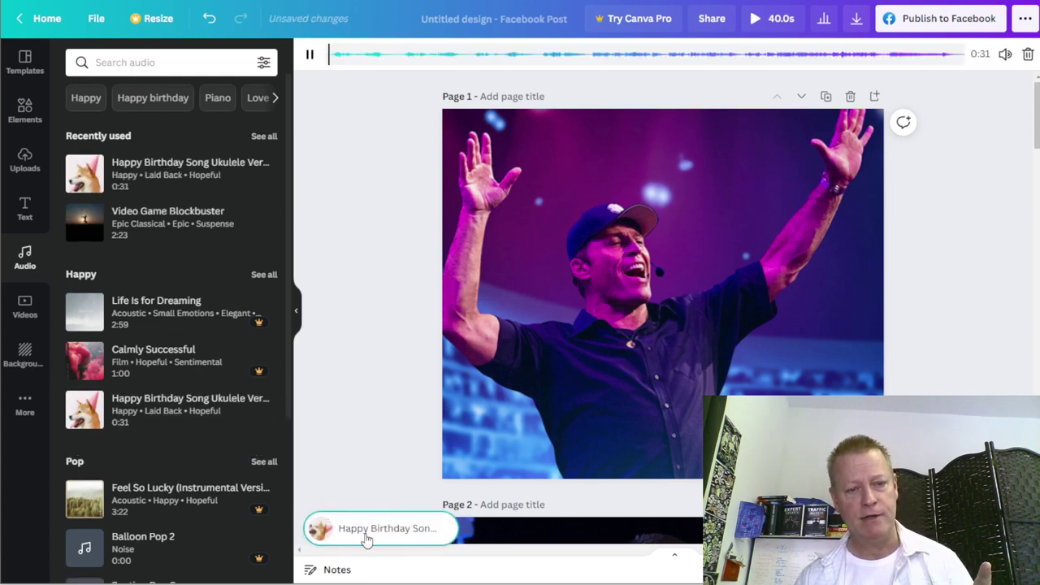
click(310, 55)
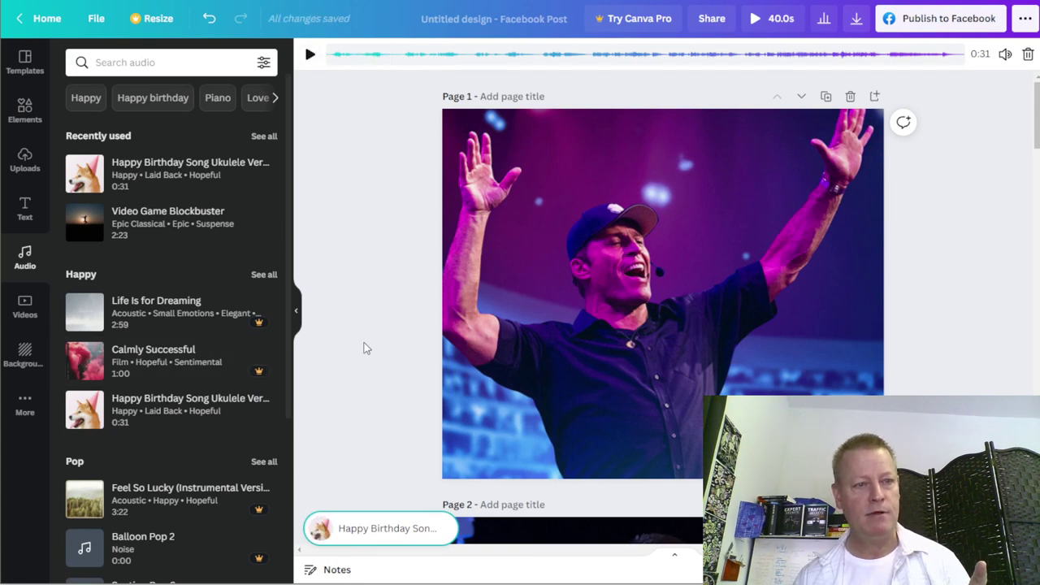
Use the stock track Video Game Blockbuster as the soundtrack, listen to it and preview the video with it
click(225, 243)
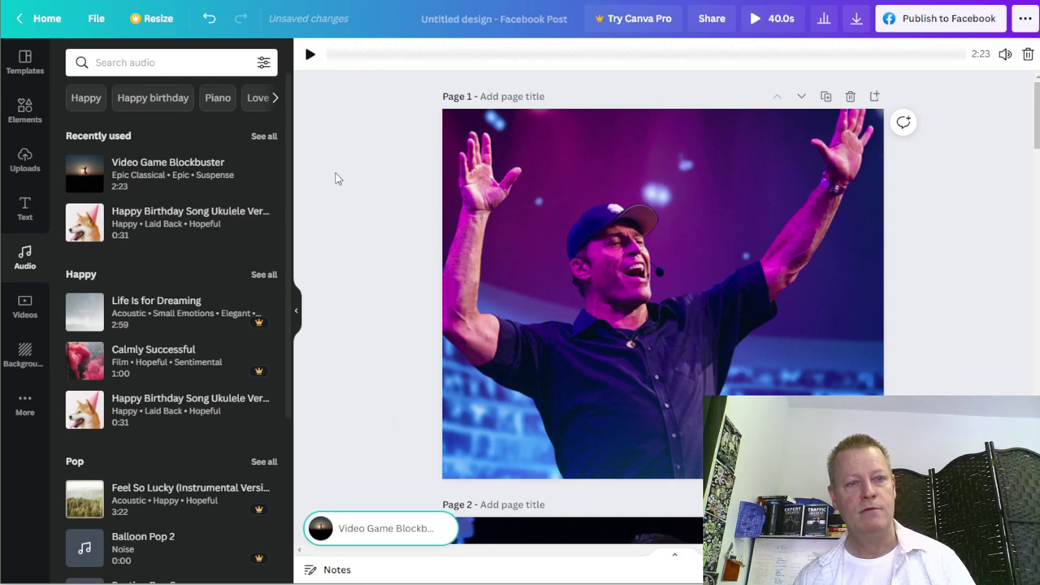
click(309, 54)
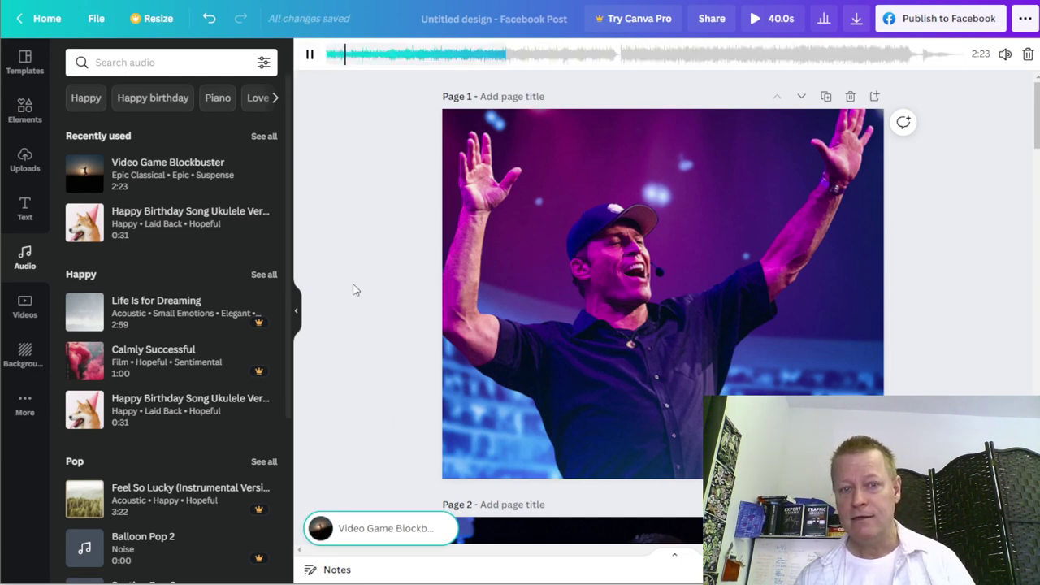
click(310, 55)
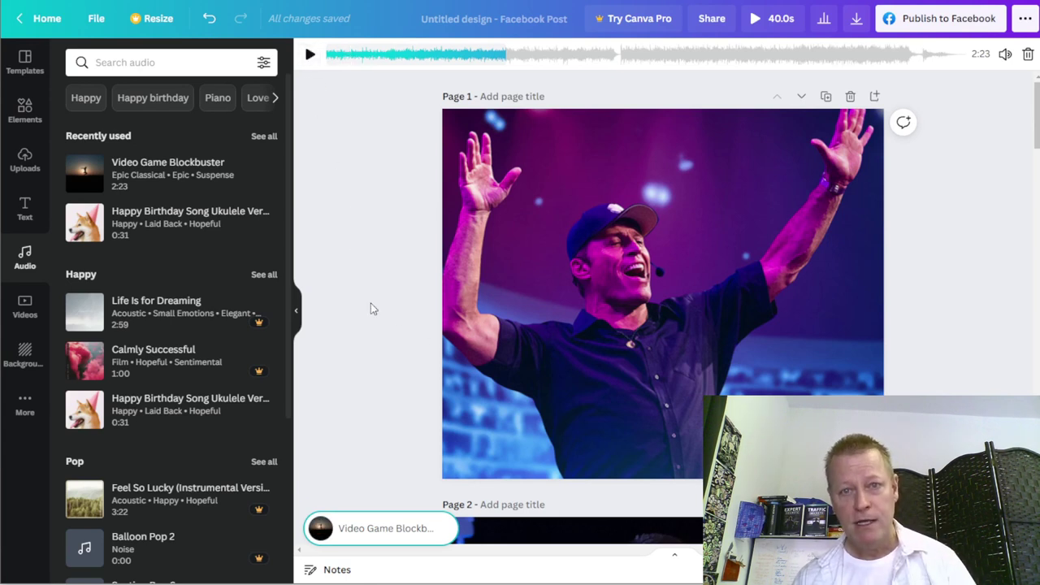
click(776, 19)
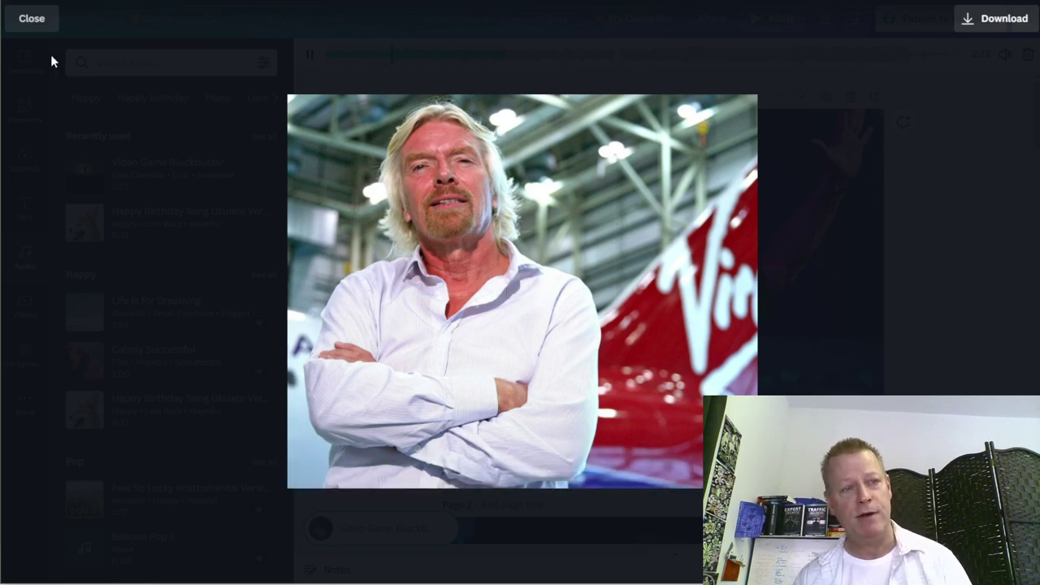
click(44, 19)
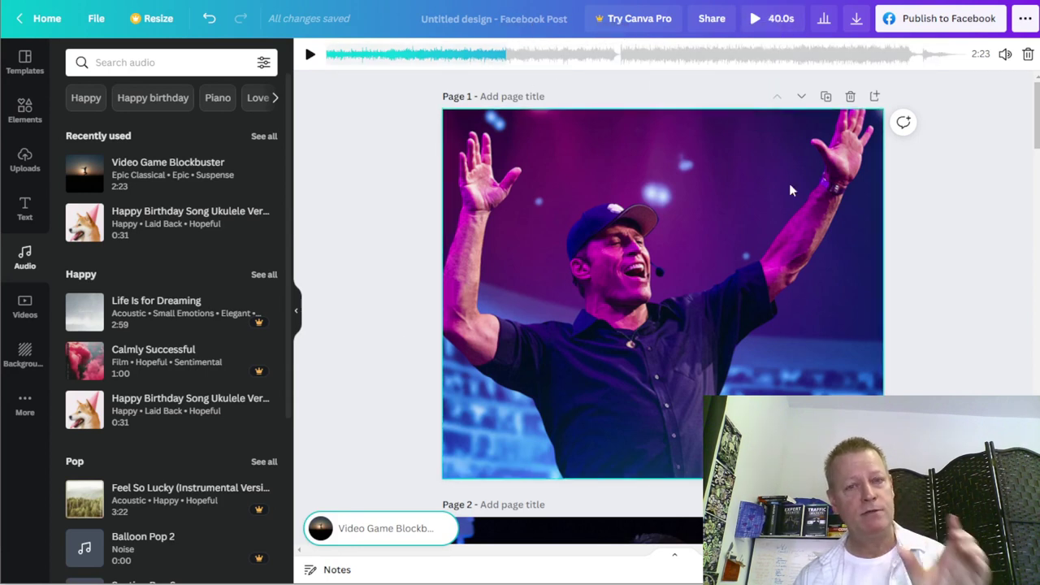
Set the timing to 2 seconds for all eight pages and preview the video at the new pace
click(364, 200)
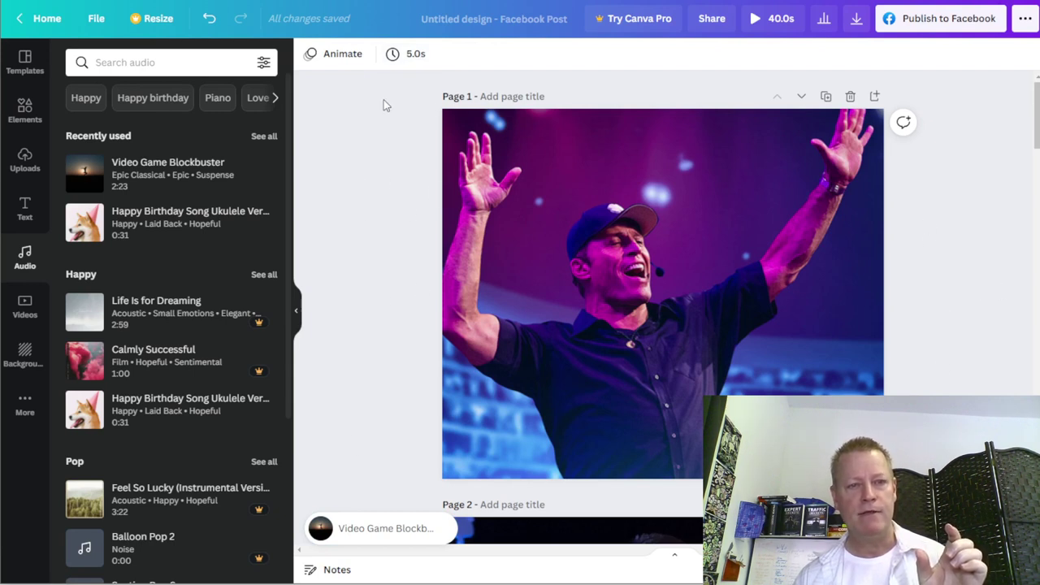
click(396, 55)
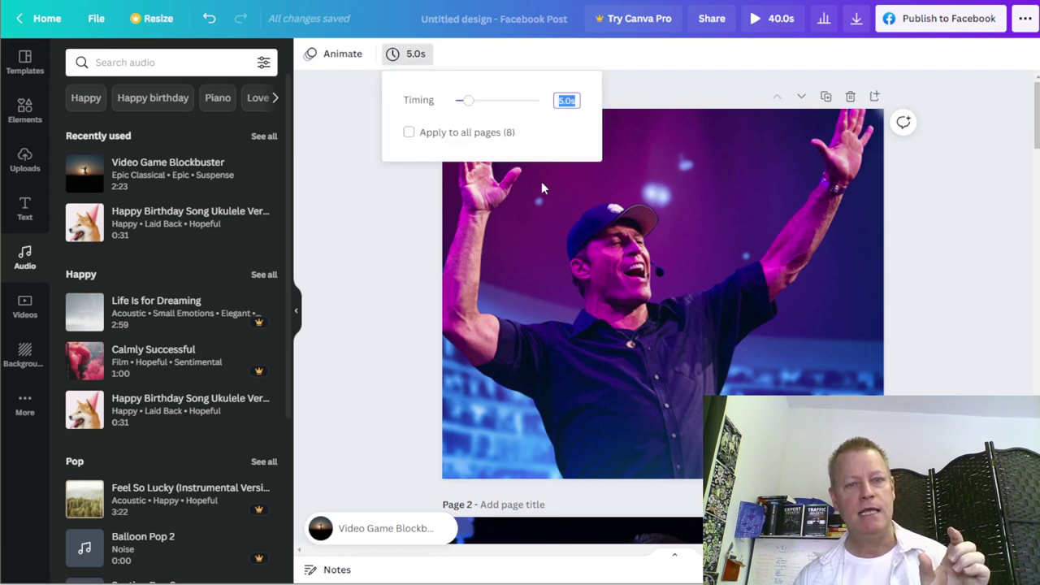
text(2)
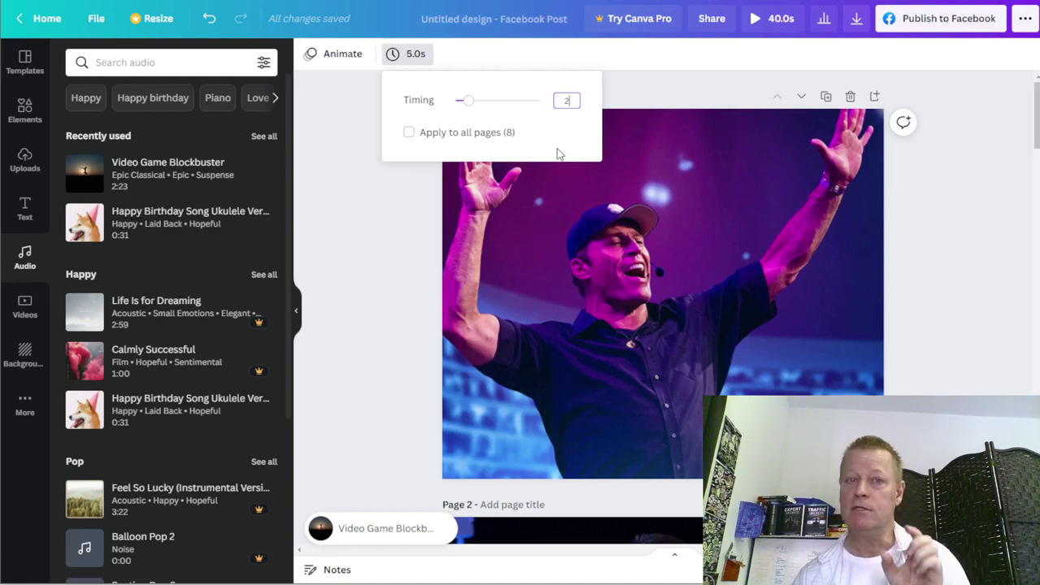
click(408, 133)
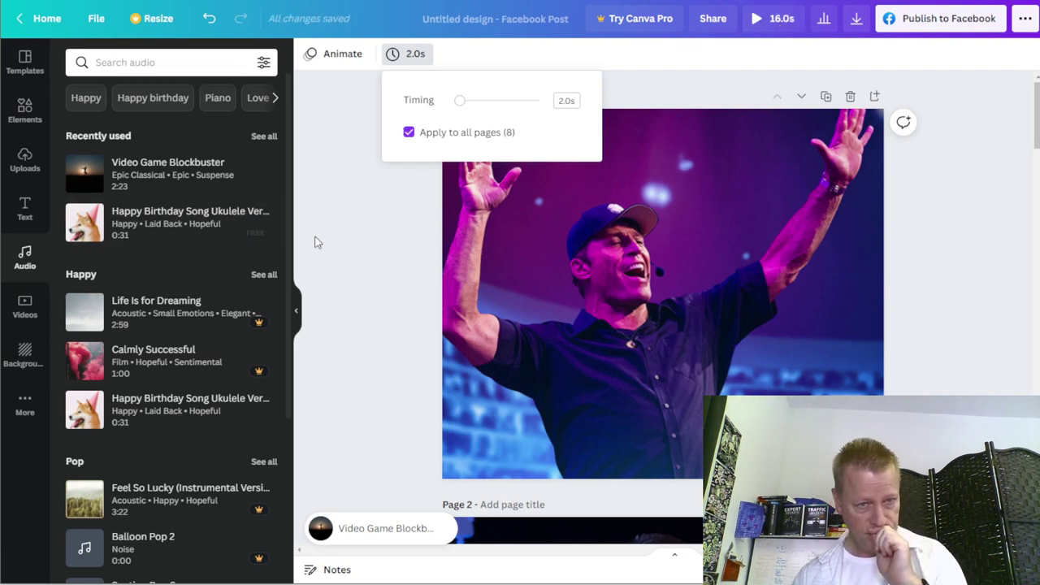
click(401, 221)
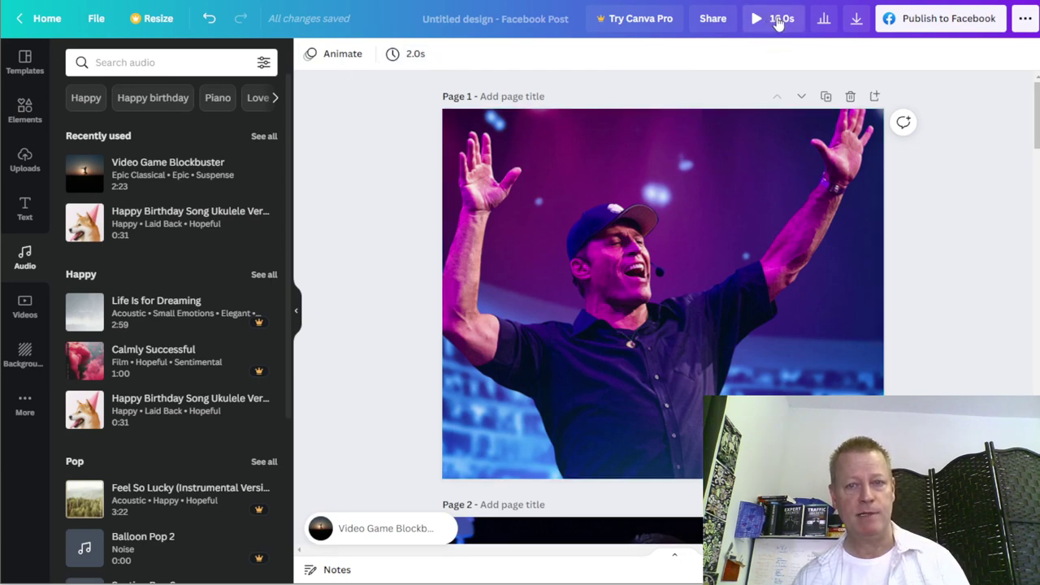
click(778, 19)
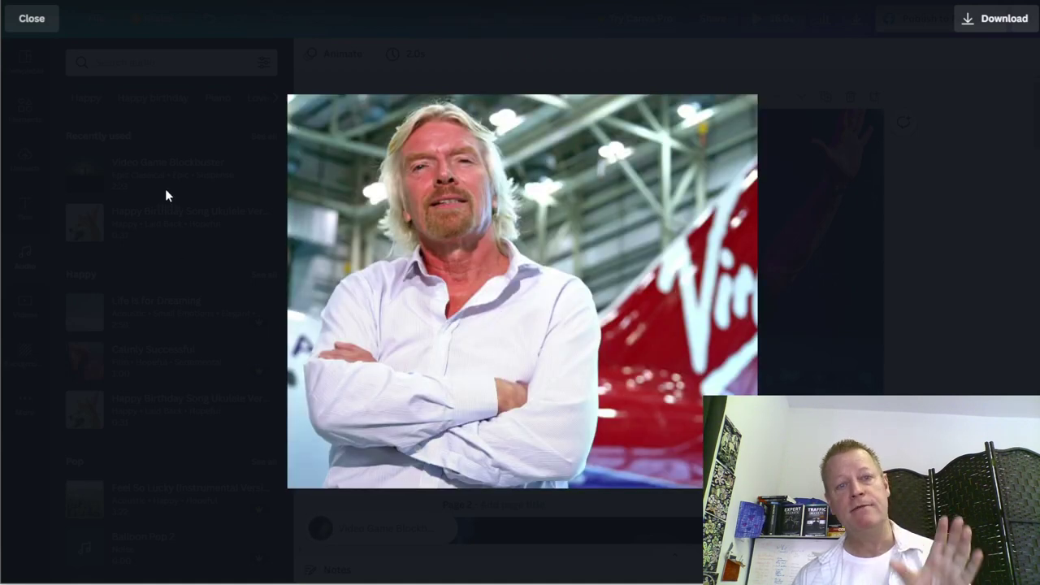
click(31, 18)
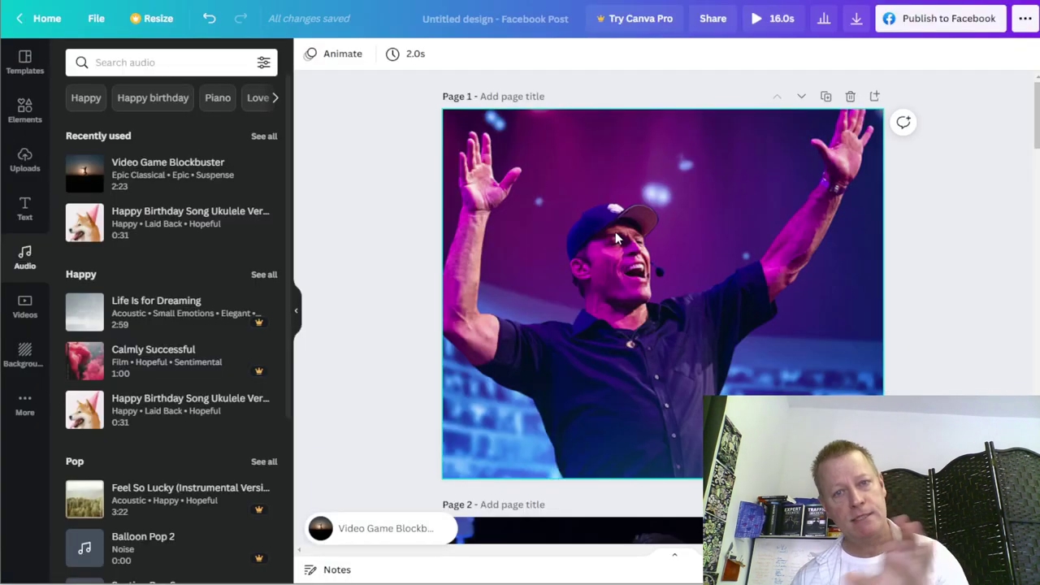
Apply the Breathe page animation to all pages and preview the animated video
click(342, 54)
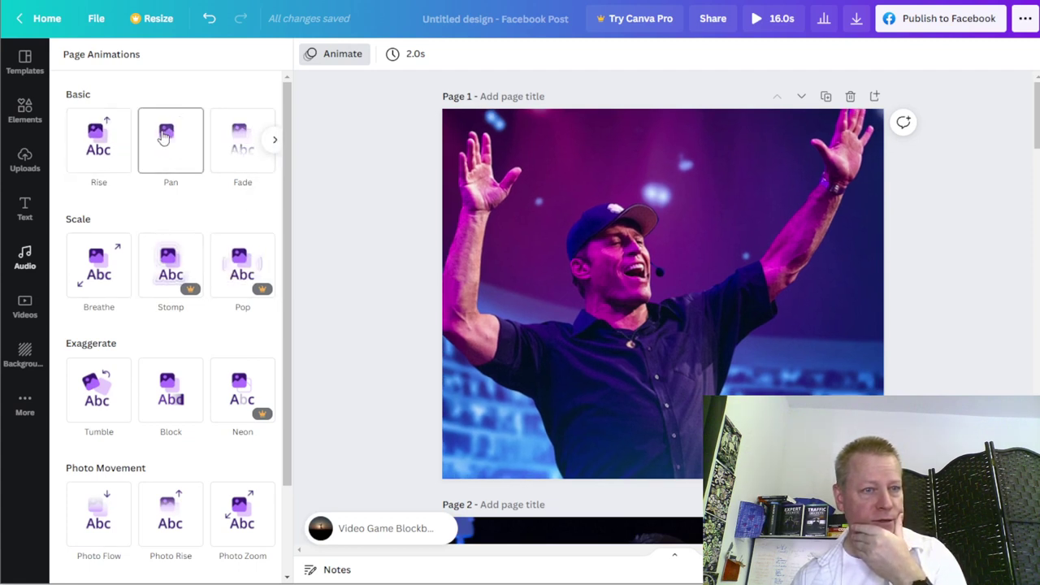
click(112, 274)
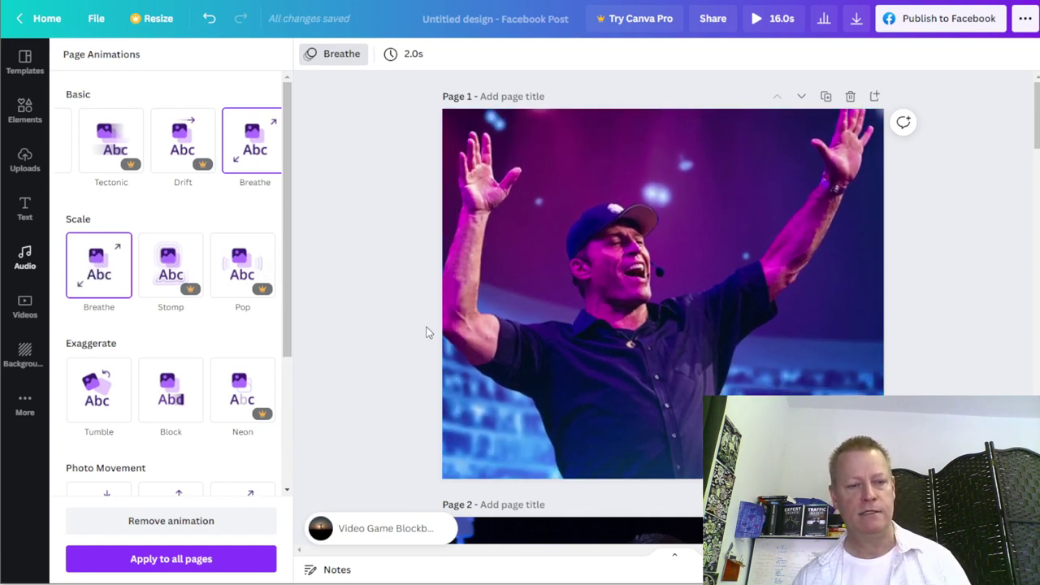
click(186, 560)
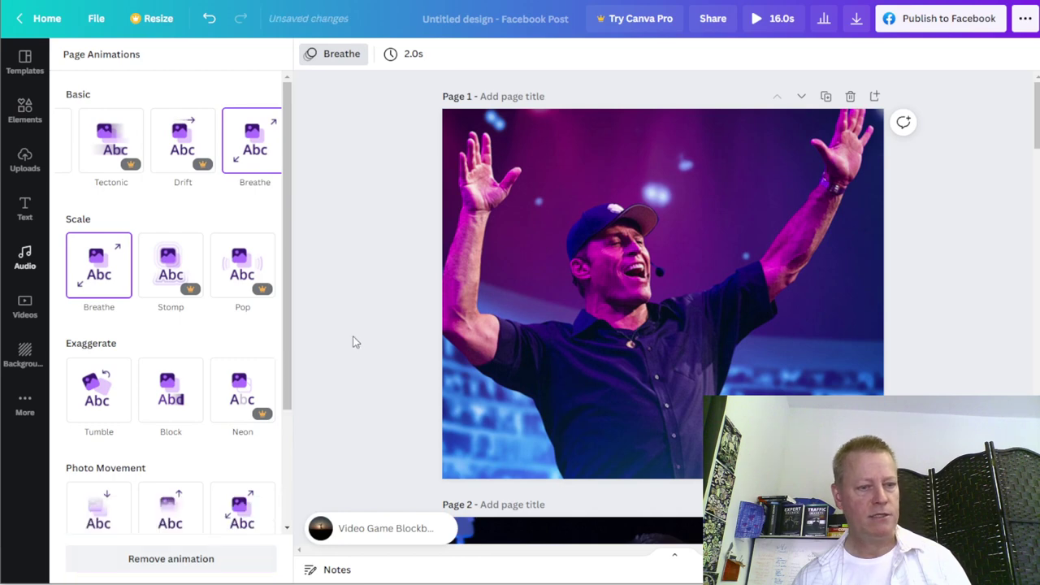
click(773, 17)
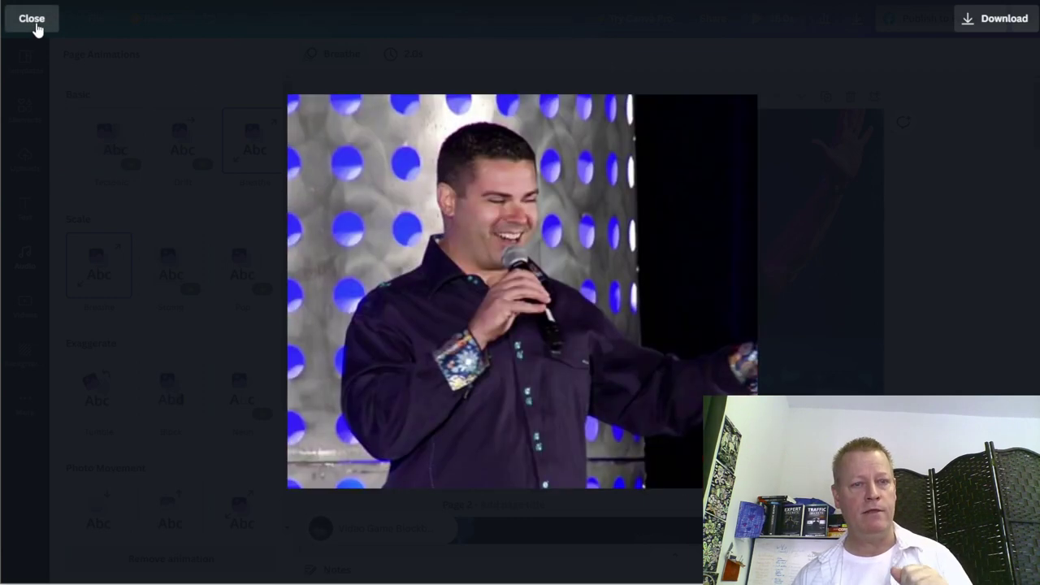
click(34, 23)
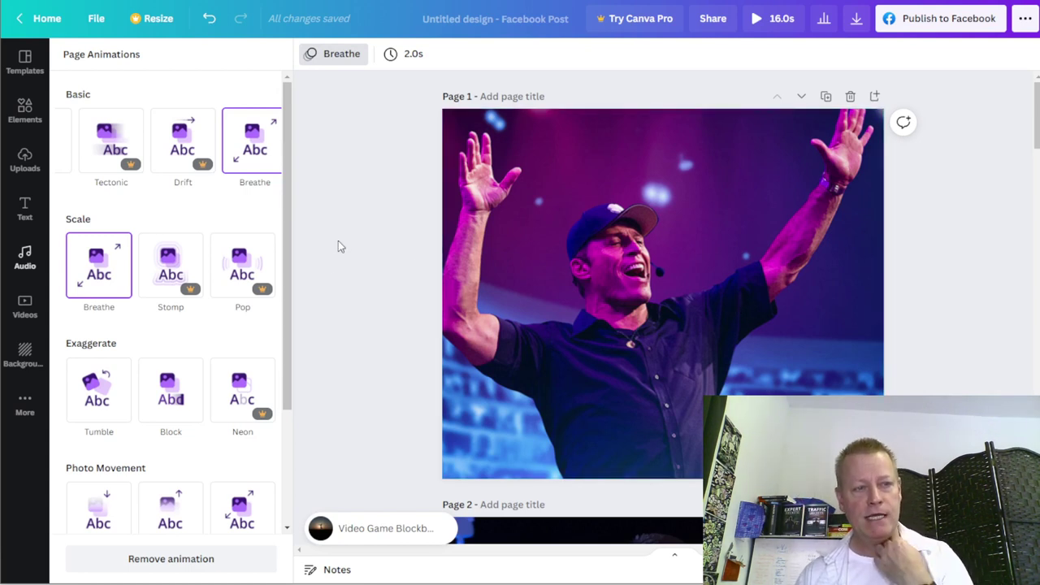
Add a heading reading "Tony Robbins" to page 1 and place it near the top of the photo
click(23, 114)
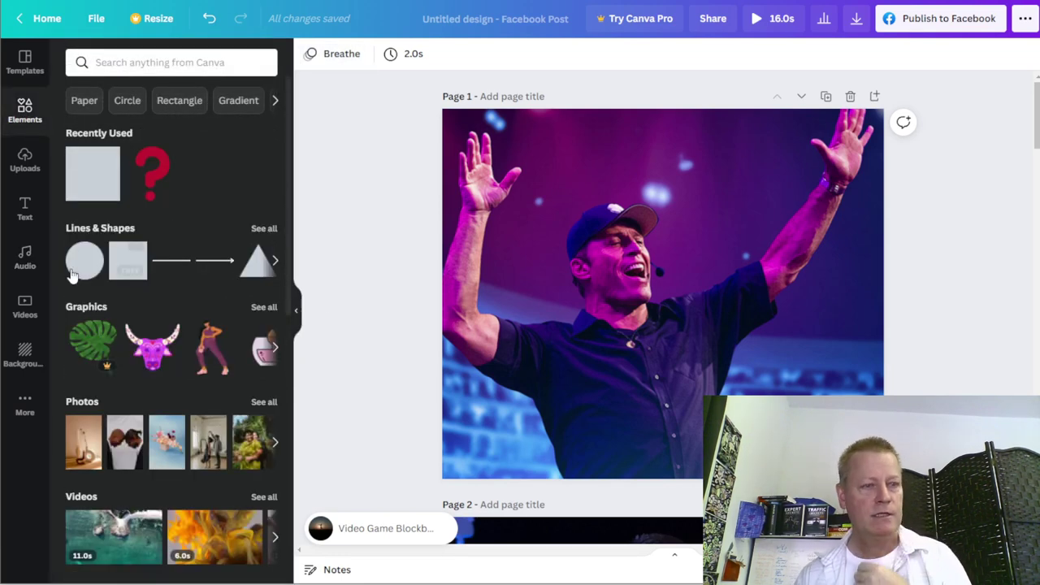
click(24, 208)
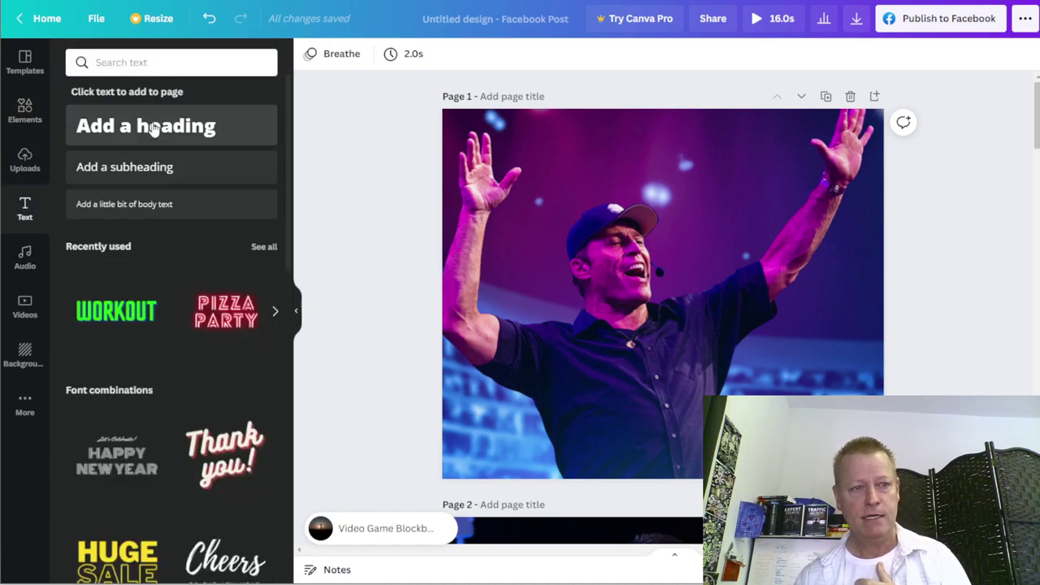
click(187, 126)
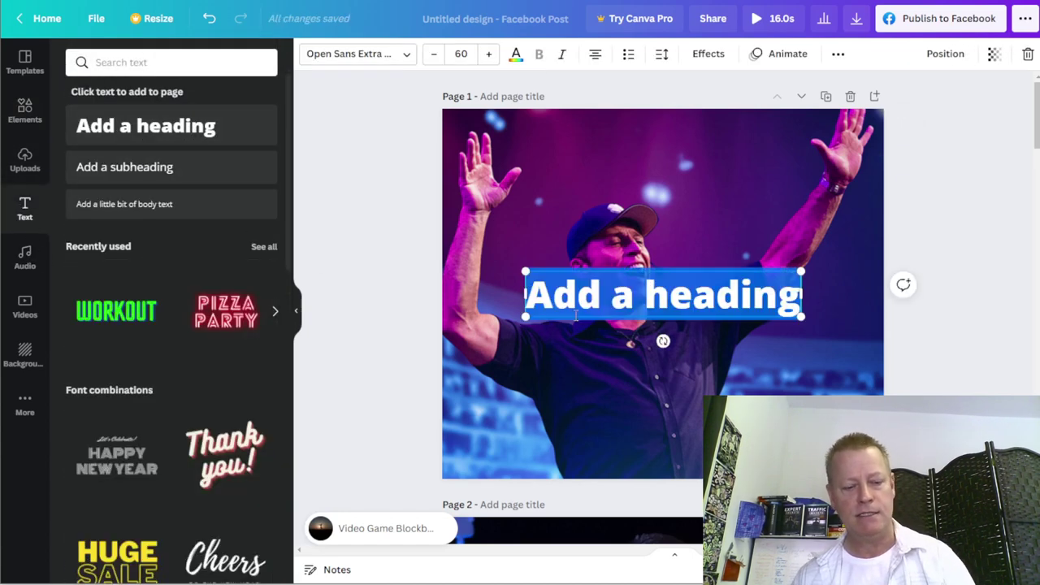
text(Tony)
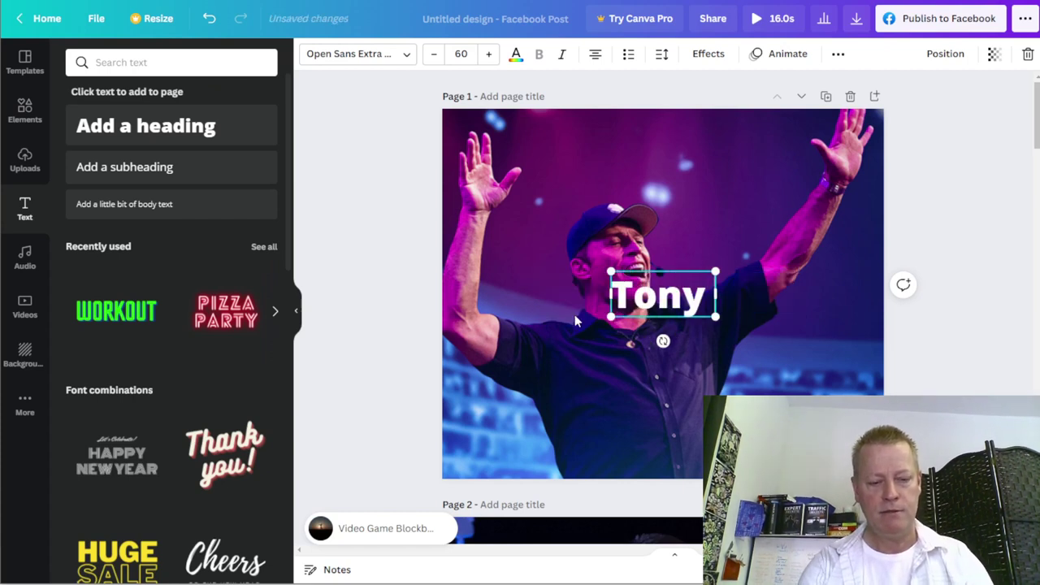
text( Robbins)
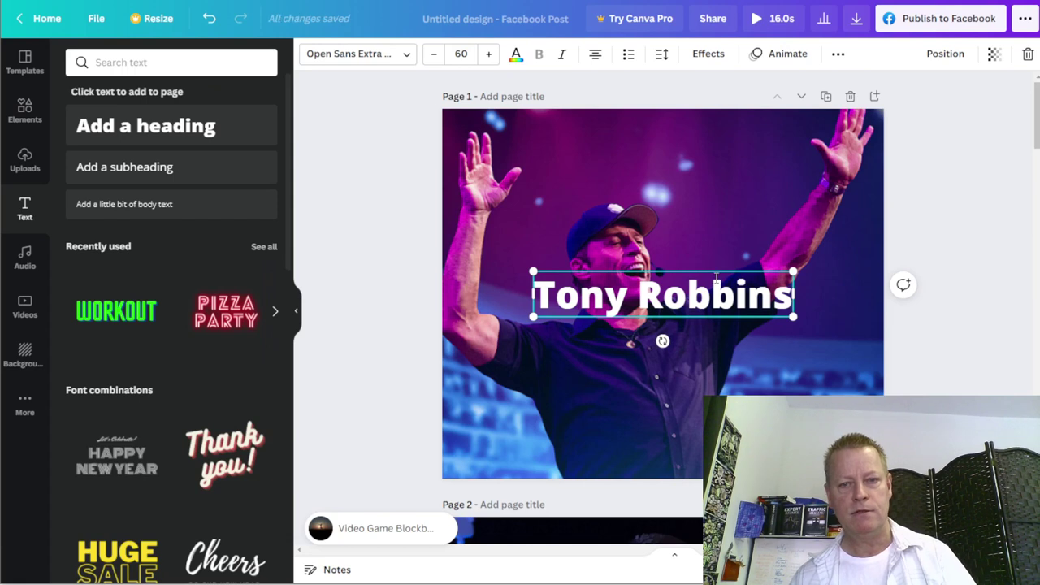
drag(728, 268, 724, 119)
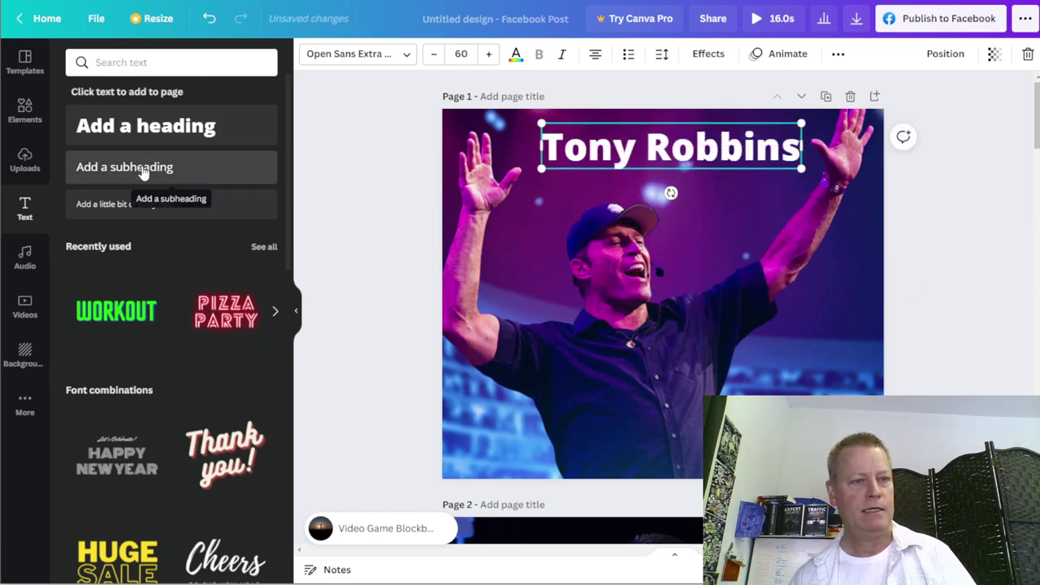
Add body text beneath the page 1 heading reading "Helped millions of people overcome fears and reach new levels"
click(99, 206)
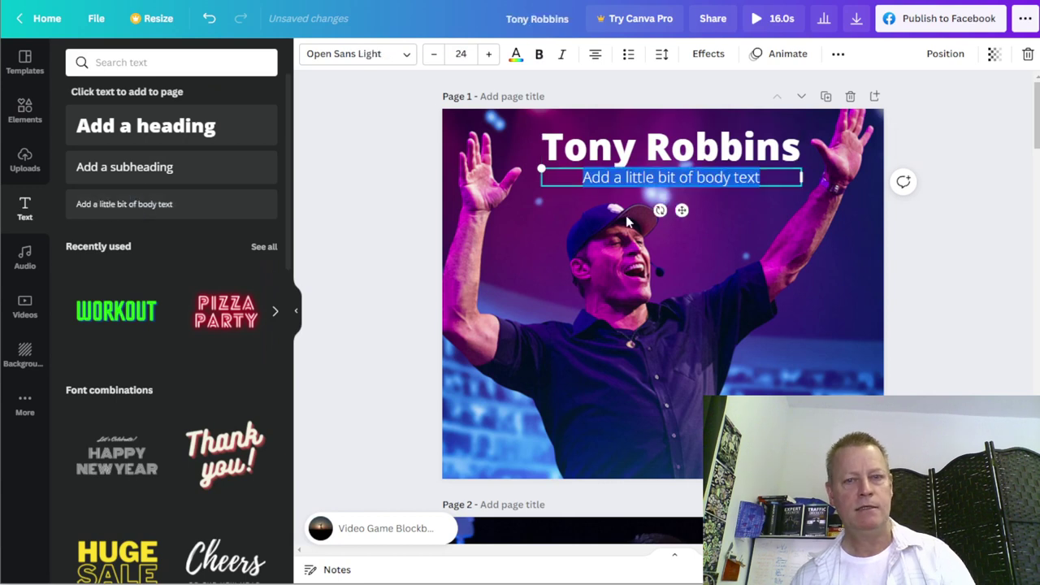
text(Helps)
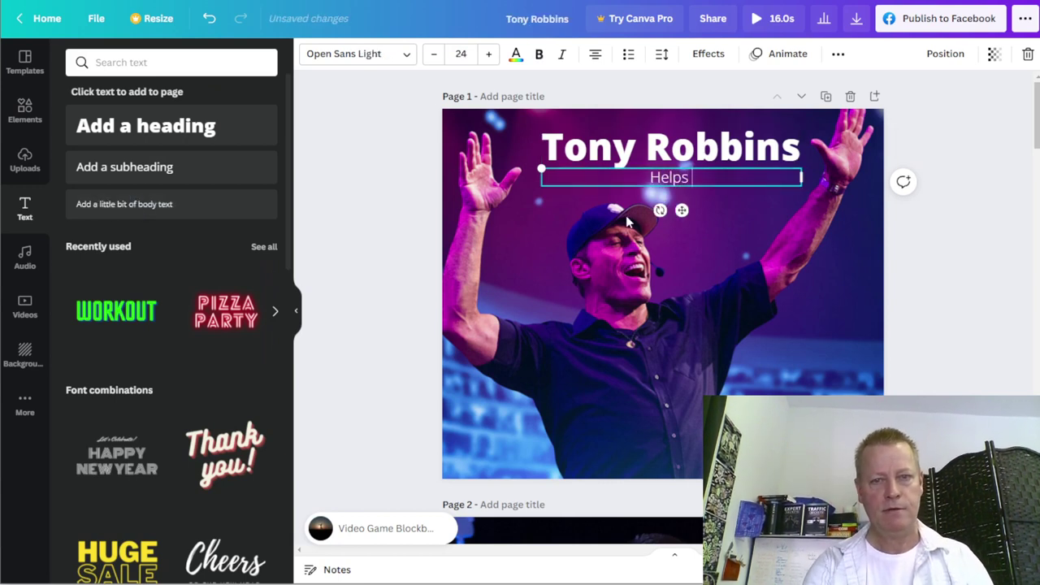
key(BackSpace)
text(ed)
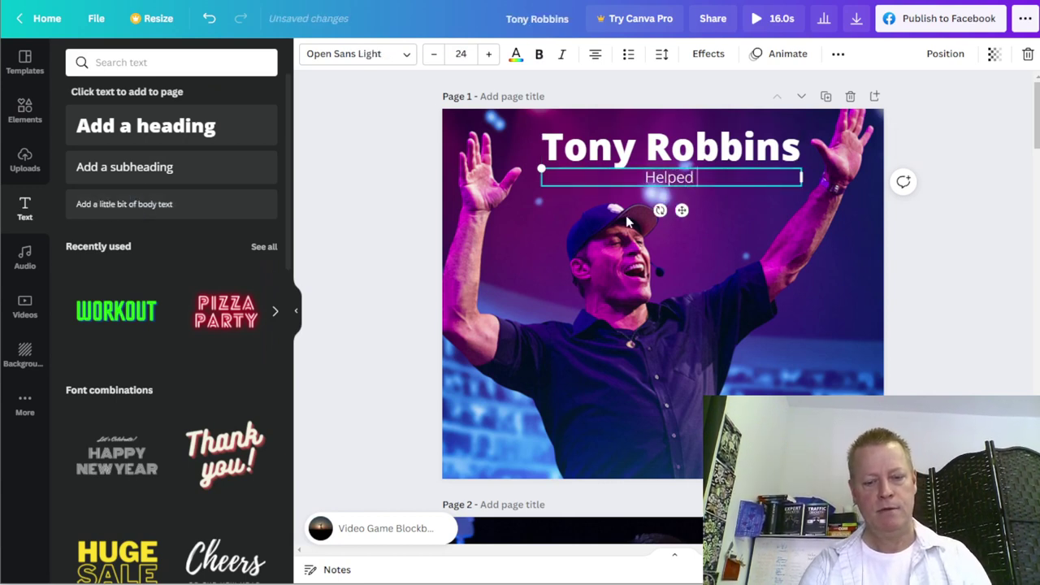
text( millions of)
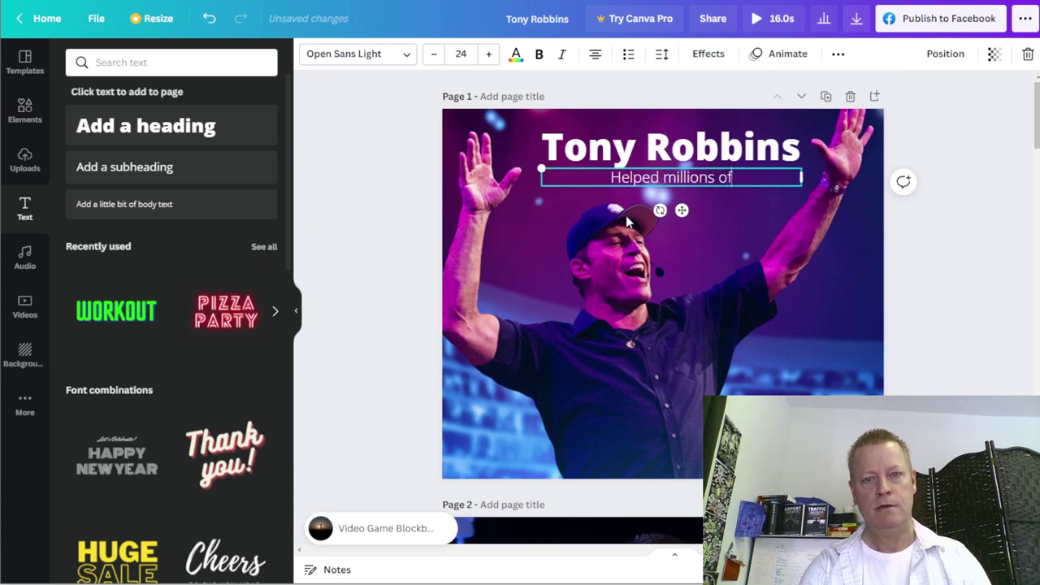
text( people over)
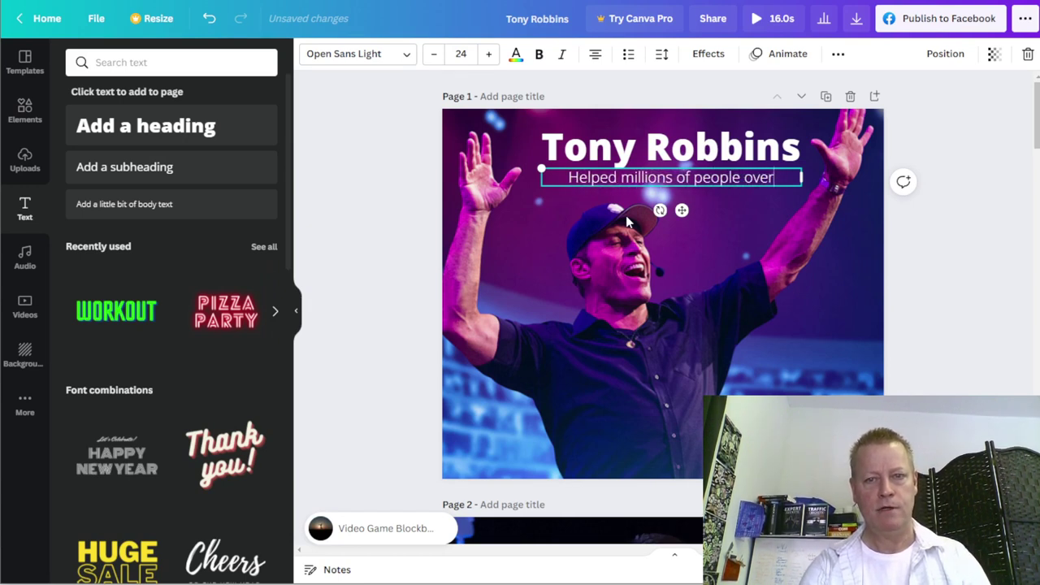
text(come fears and a)
key(BackSpace)
text(reach new )
text(levels!)
key(BackSpace)
key(BackSpace)
key(BackSpace)
key(BackSpace)
key(BackSpace)
key(BackSpace)
text(v)
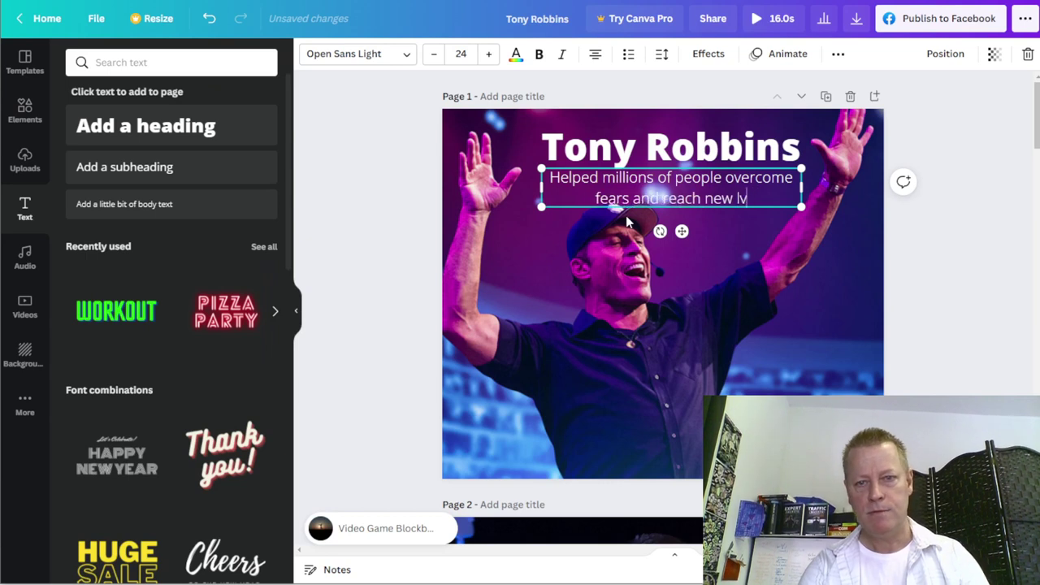
key(BackSpace)
text(ew lev)
key(BackSpace)
key(BackSpace)
text(vel)
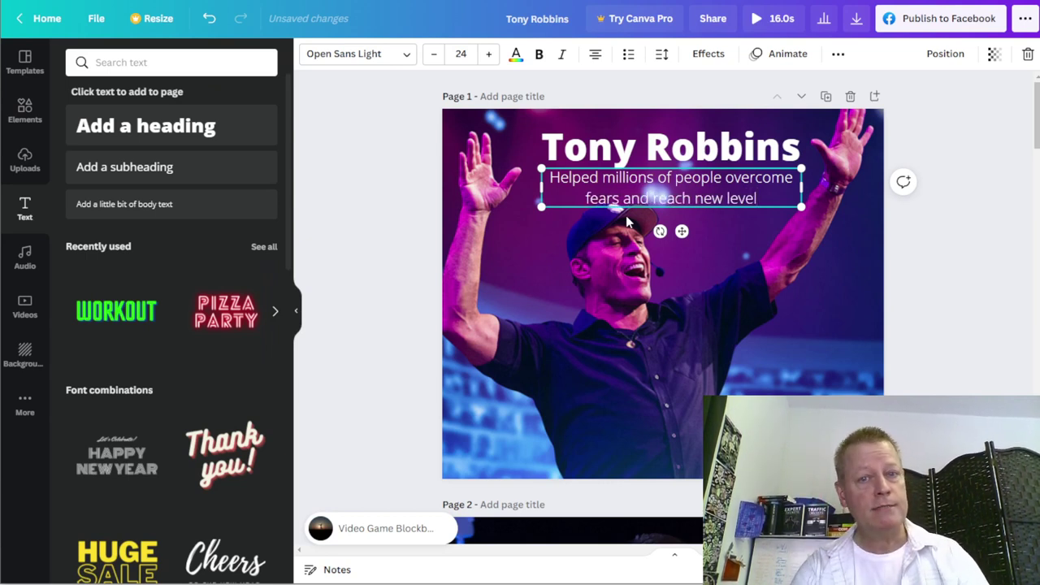
text(s)
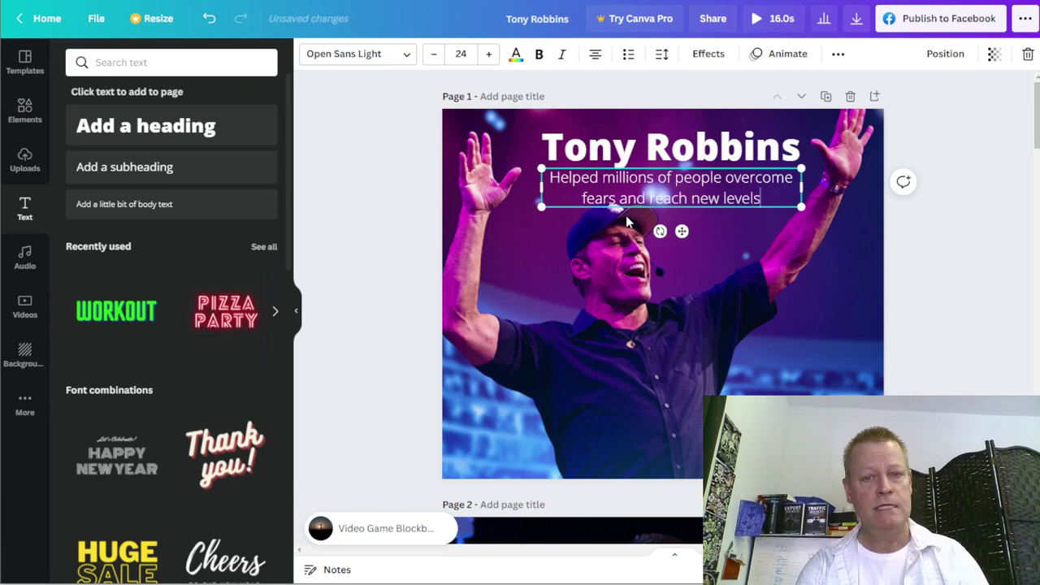
Extend the body text on page 1 with "of success with his events and free training online"
text( of success with)
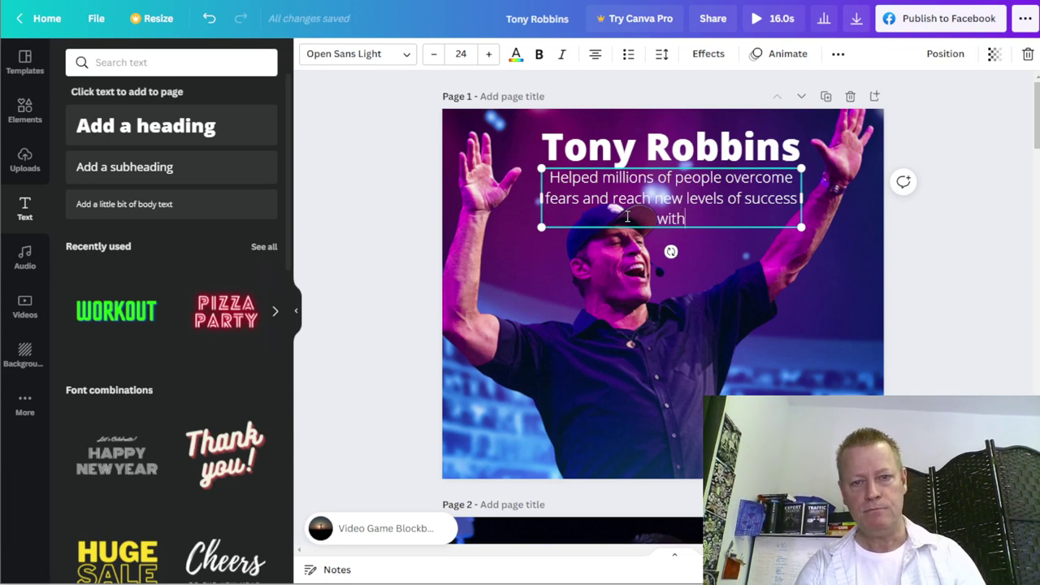
text( his )
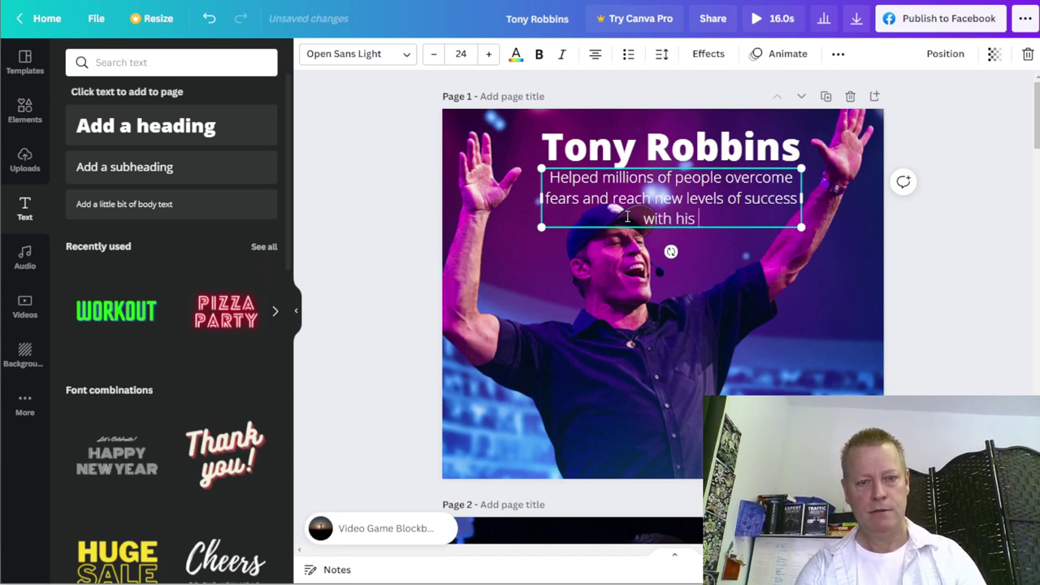
text(events and )
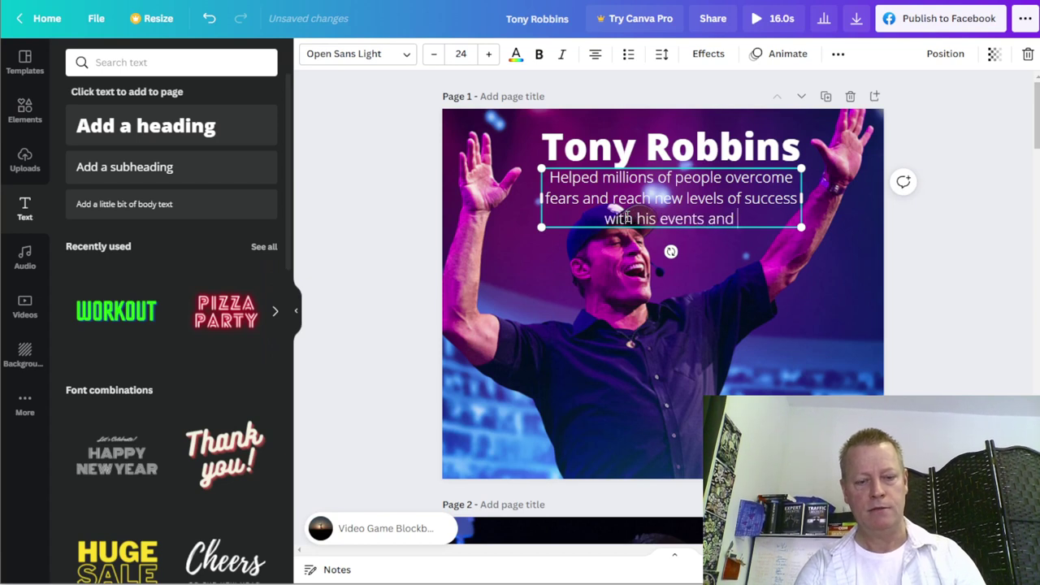
text(free t)
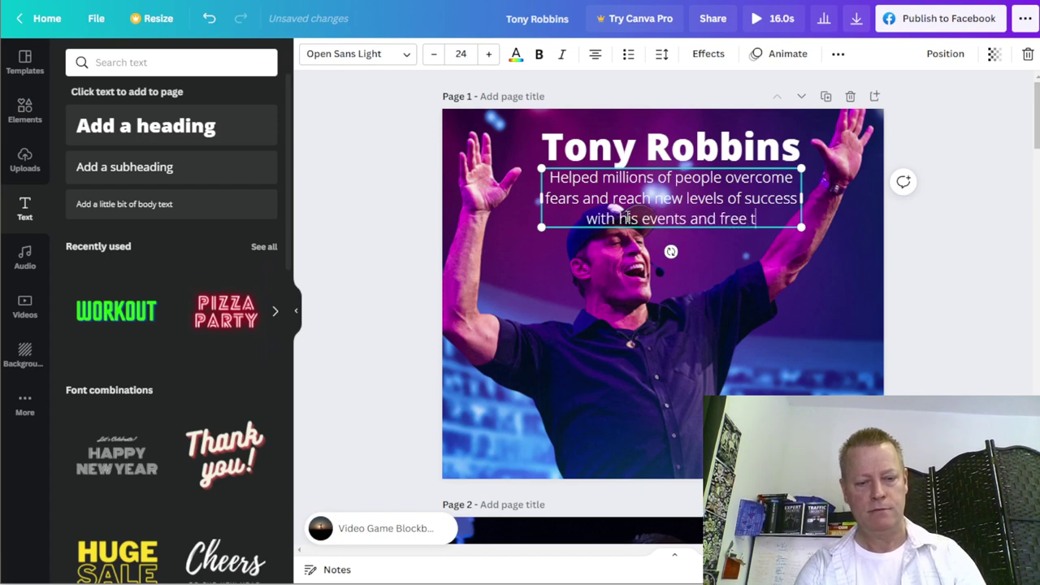
text(ree training online)
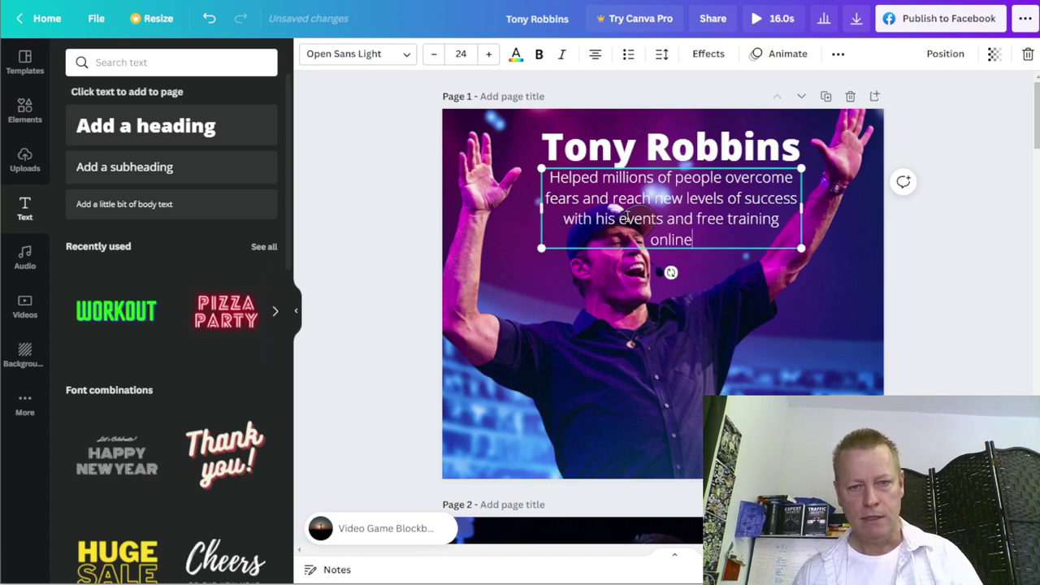
Set the body text's font size to 23 and shift the text block rightward beneath the heading
click(437, 55)
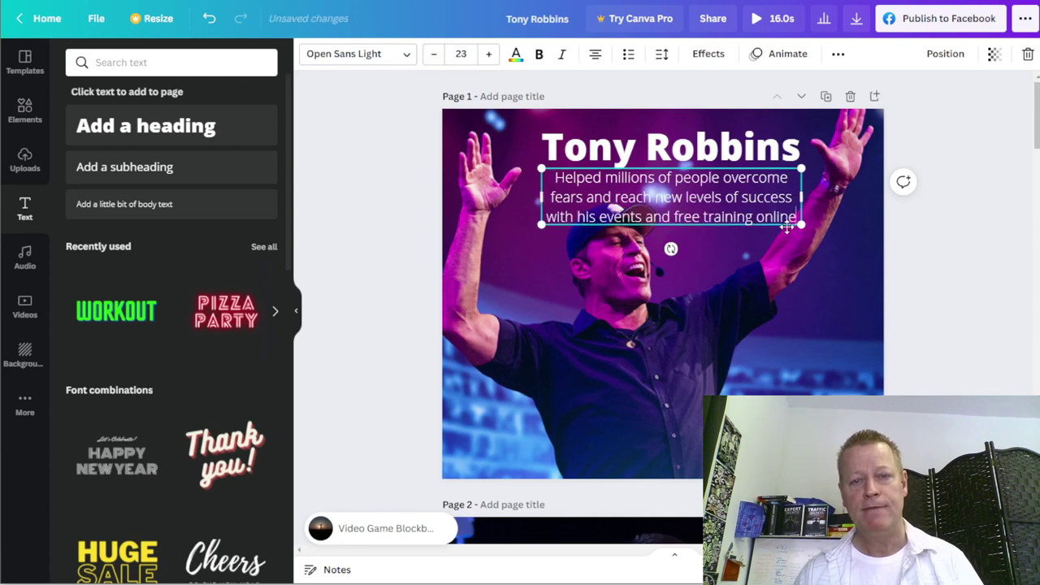
drag(781, 226, 828, 225)
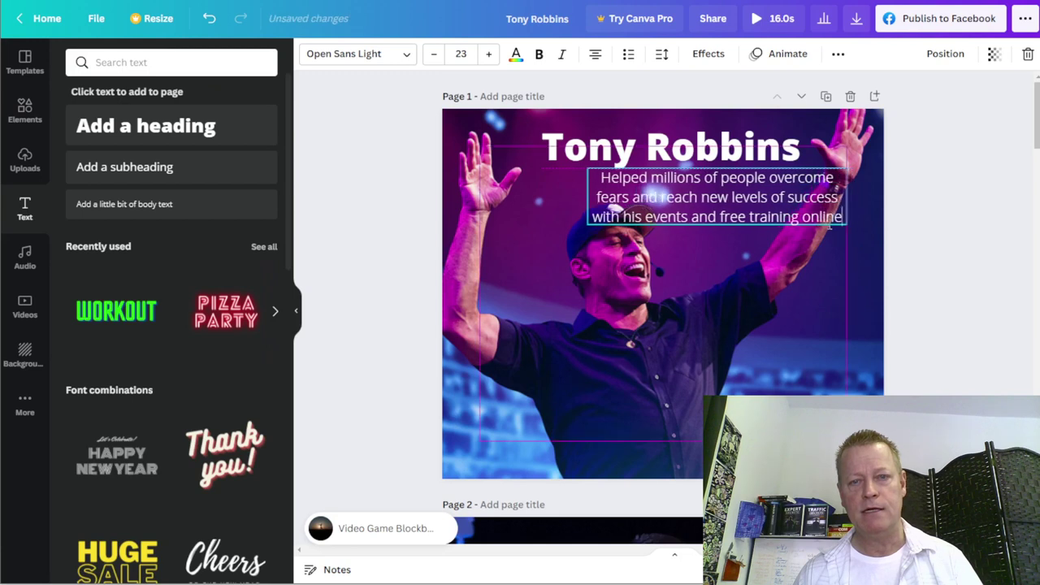
click(952, 290)
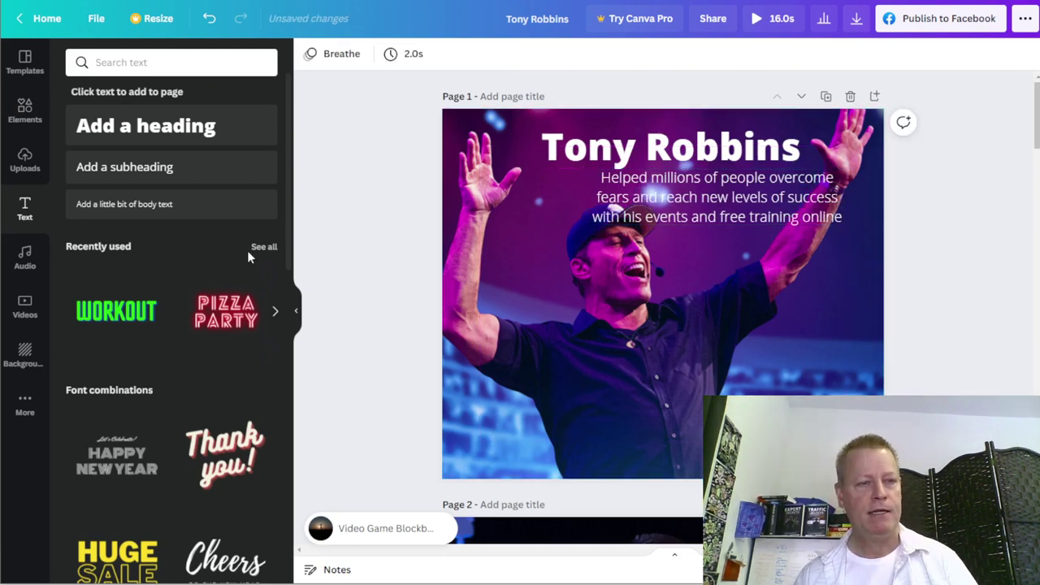
Browse the font combinations and try to add the Beach Please style to page 1
scroll(174, 441, down, 5)
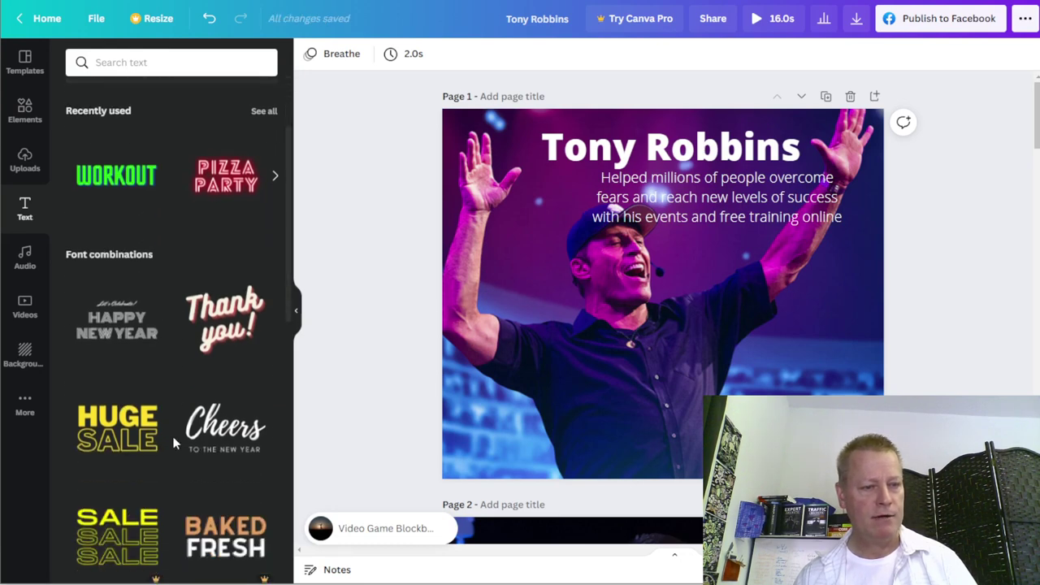
scroll(174, 441, down, 3)
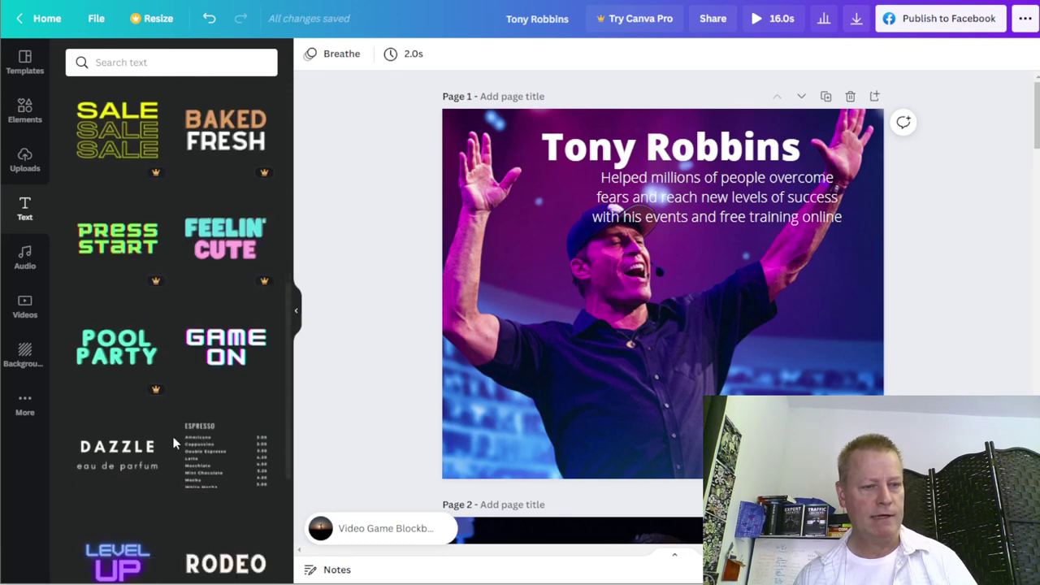
scroll(167, 479, down, 3)
scroll(210, 473, down, 3)
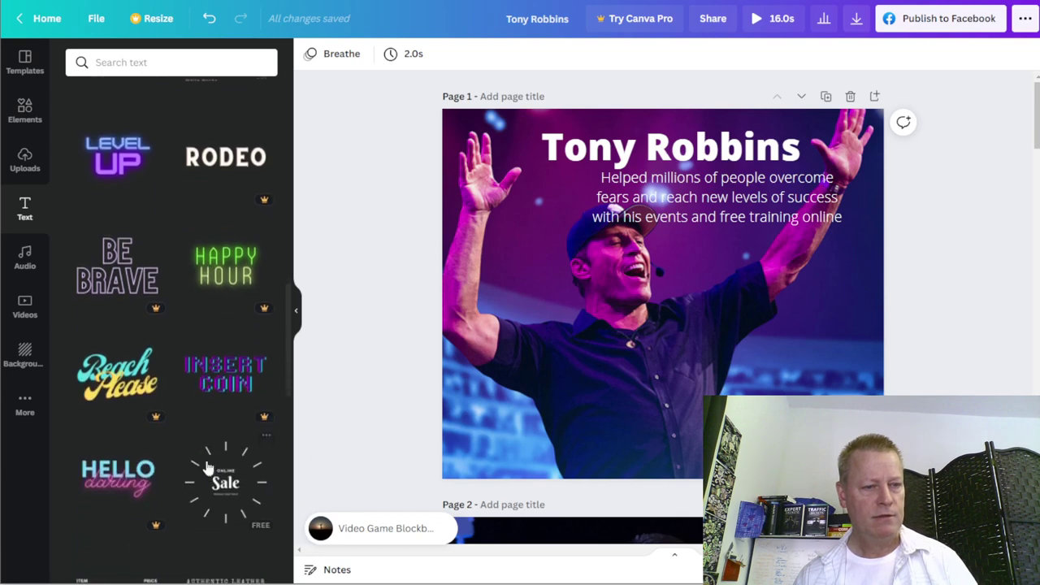
click(122, 391)
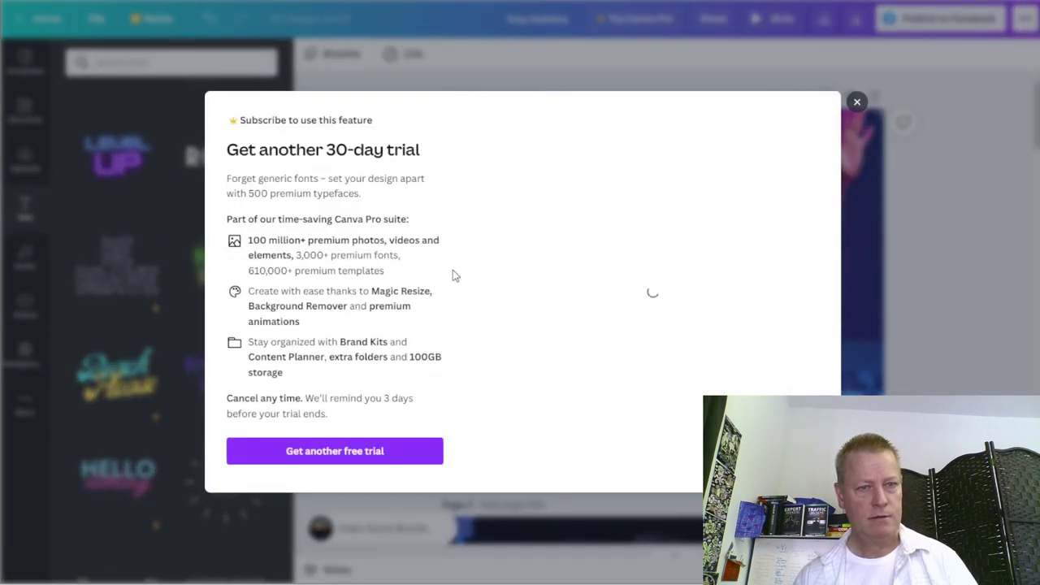
click(856, 101)
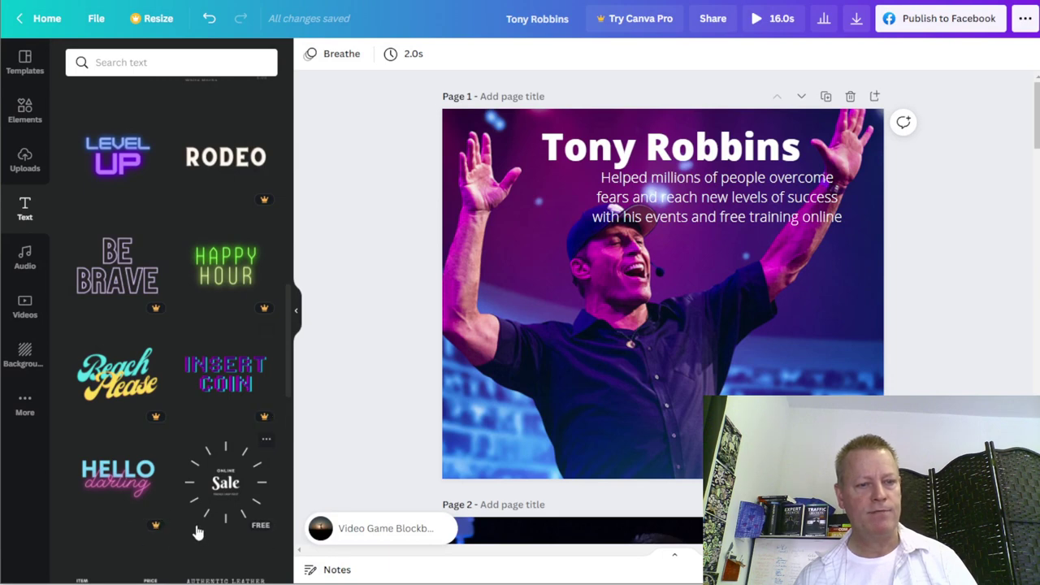
scroll(198, 532, down, 3)
scroll(167, 414, up, 1)
scroll(168, 421, down, 3)
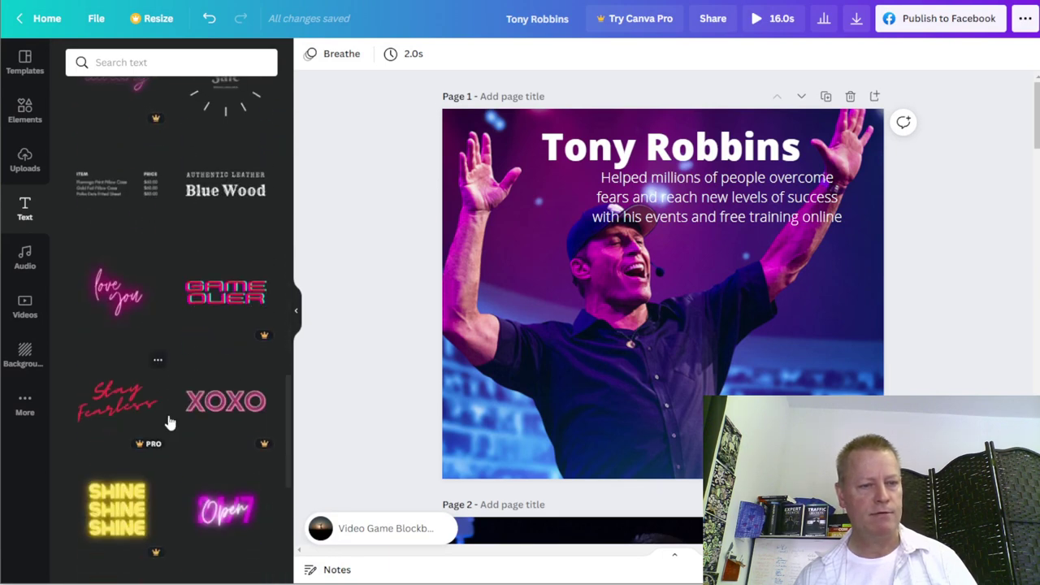
scroll(169, 421, up, 10)
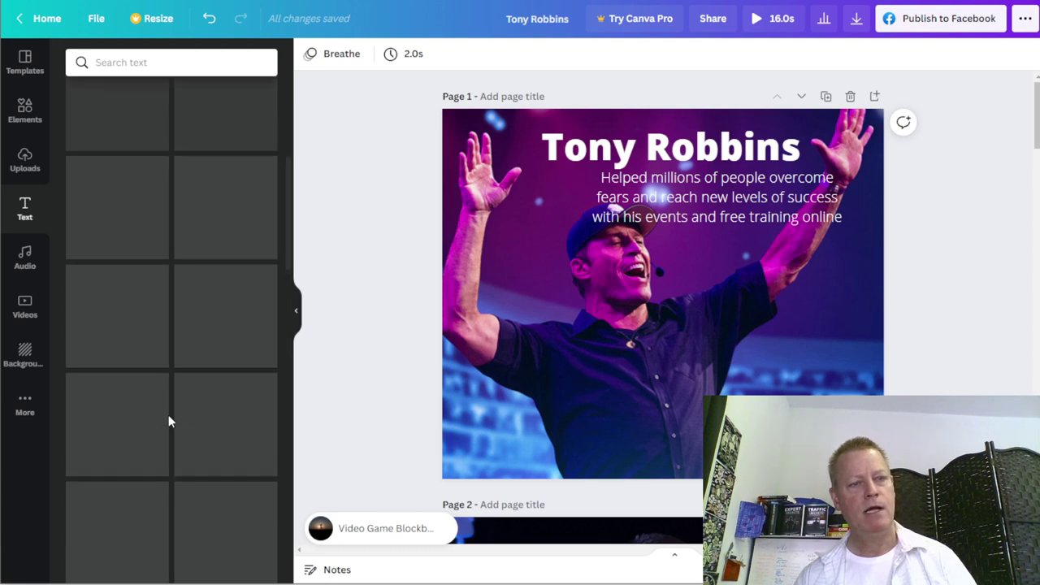
scroll(169, 421, up, 2)
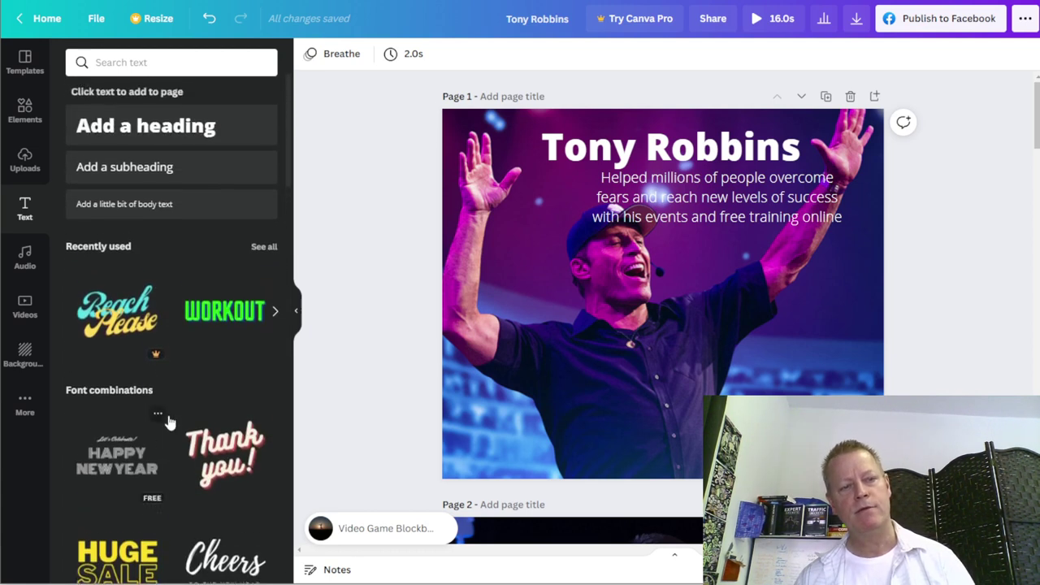
Add a subheading in the middle of page 1 reading "He beleived that"
click(168, 174)
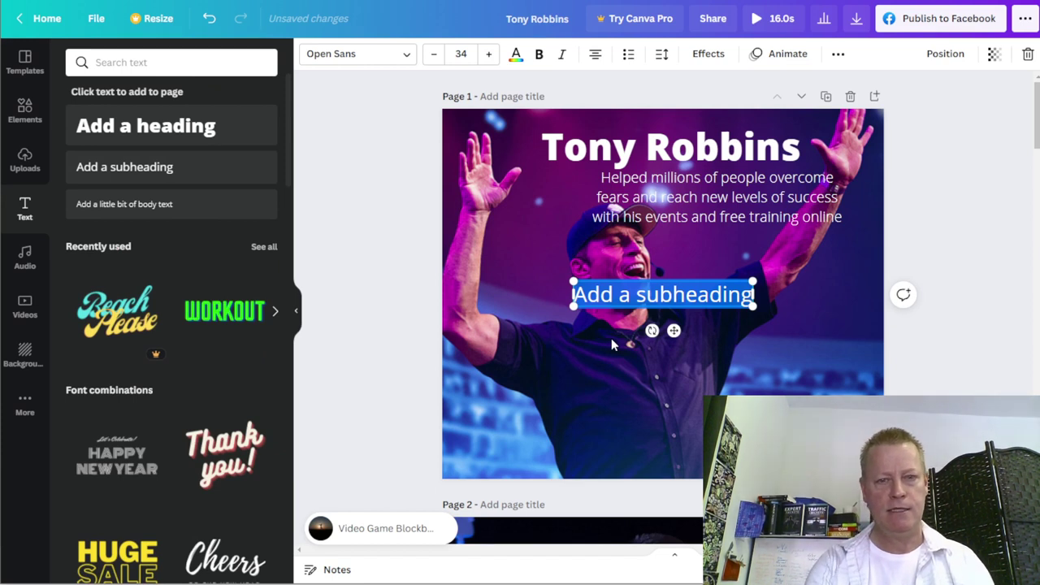
text(He beleib)
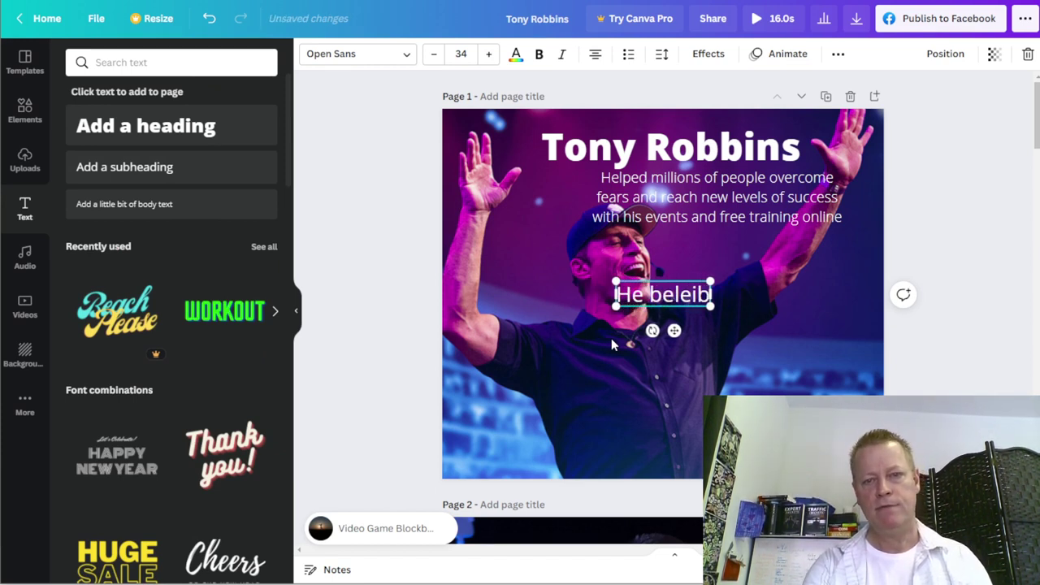
key(BackSpace)
text(ved t)
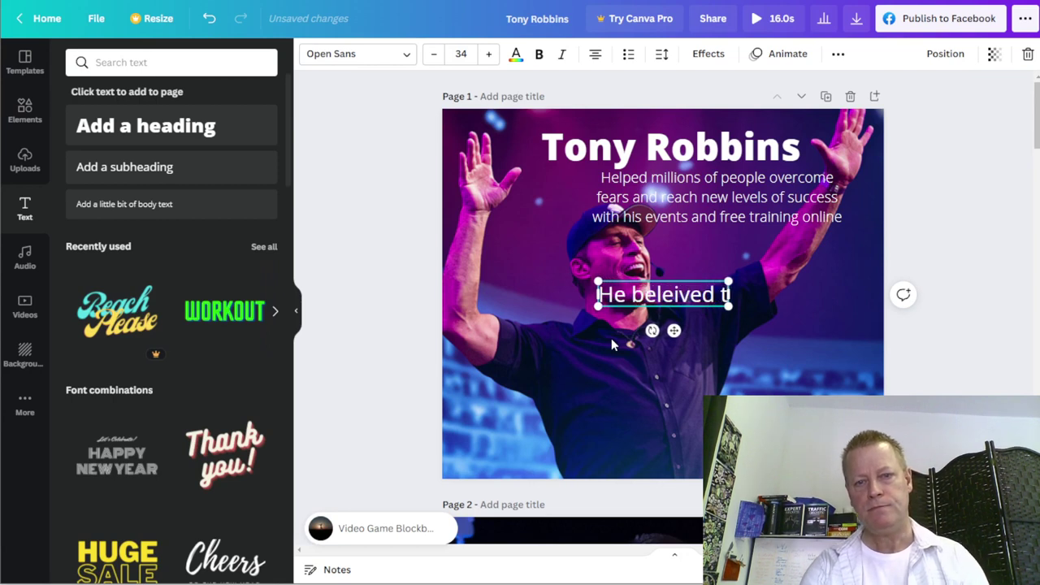
text(hat)
Replace the subheading's wording after "He" on page 1 with "lost his way and had to work 2 jobs"
key(BackSpace)
key(BackSpace)
key(BackSpace)
key(BackSpace)
key(BackSpace)
key(BackSpace)
key(BackSpace)
key(BackSpace)
key(BackSpace)
key(BackSpace)
key(BackSpace)
key(BackSpace)
key(BackSpace)
key(BackSpace)
text(ha)
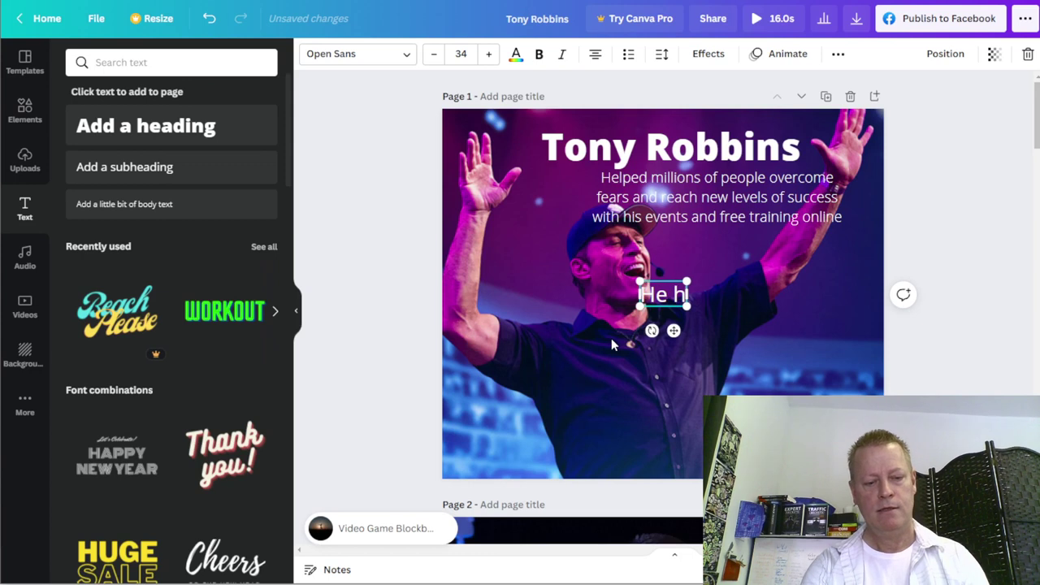
key(BackSpace)
key(BackSpace)
text(lo)
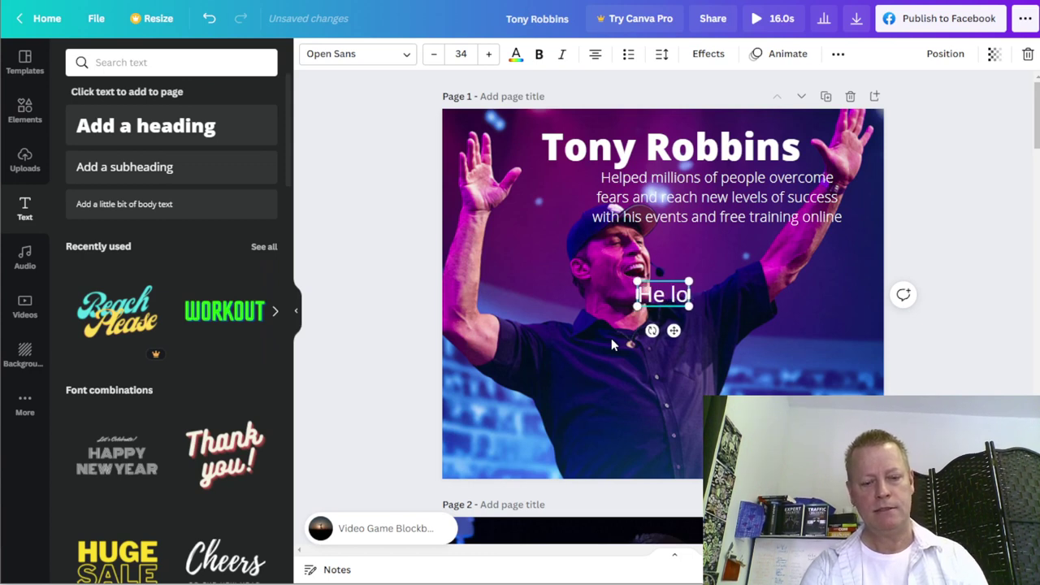
text(st his way)
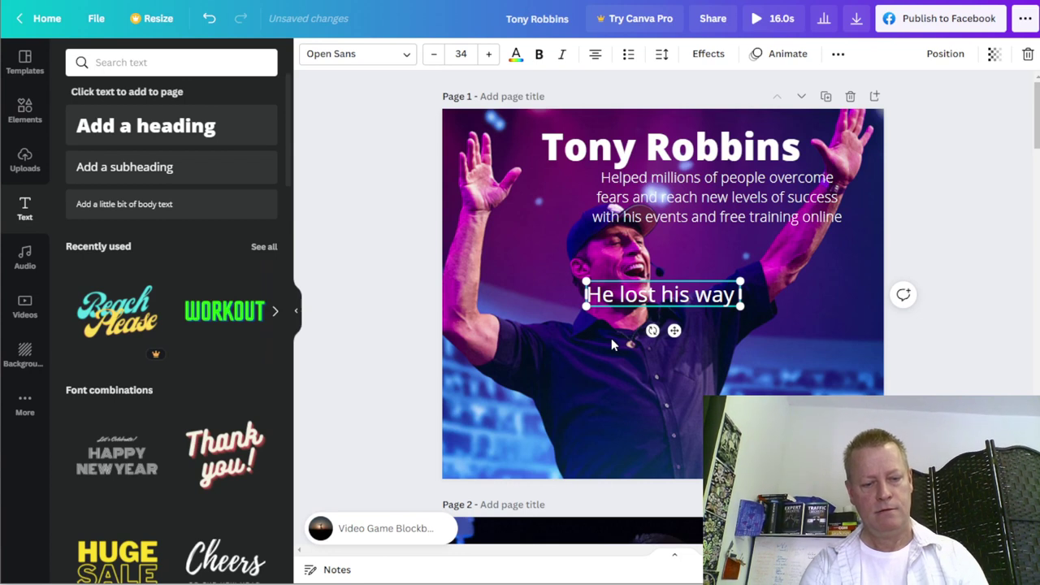
text( and)
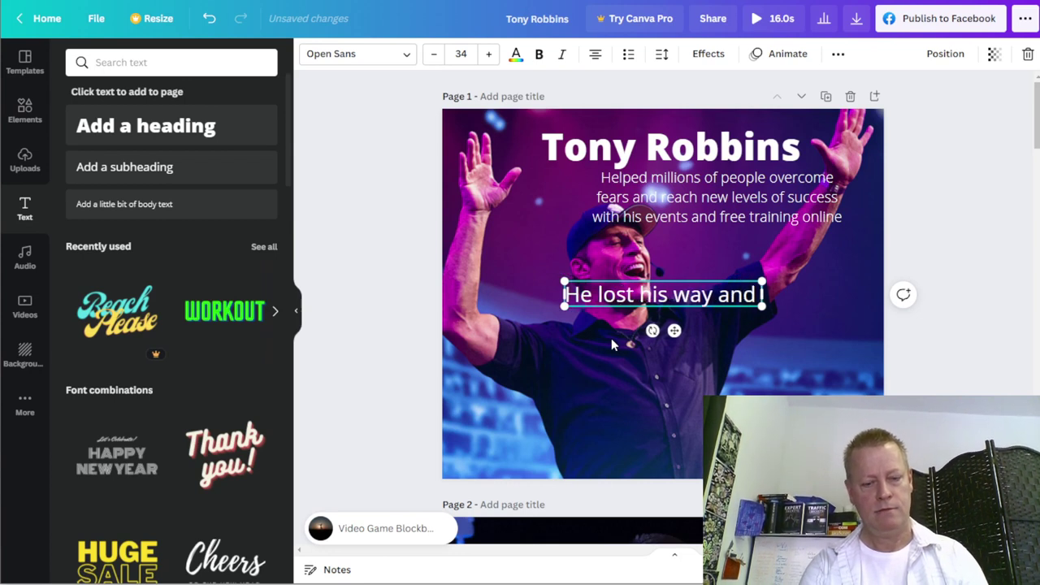
text( had to w)
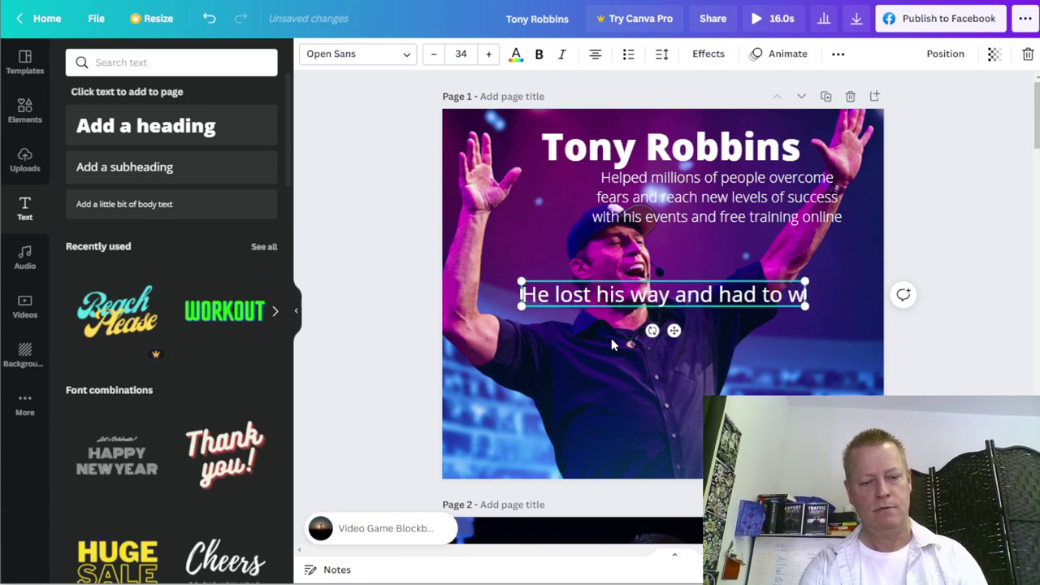
text(ork 2 jobs)
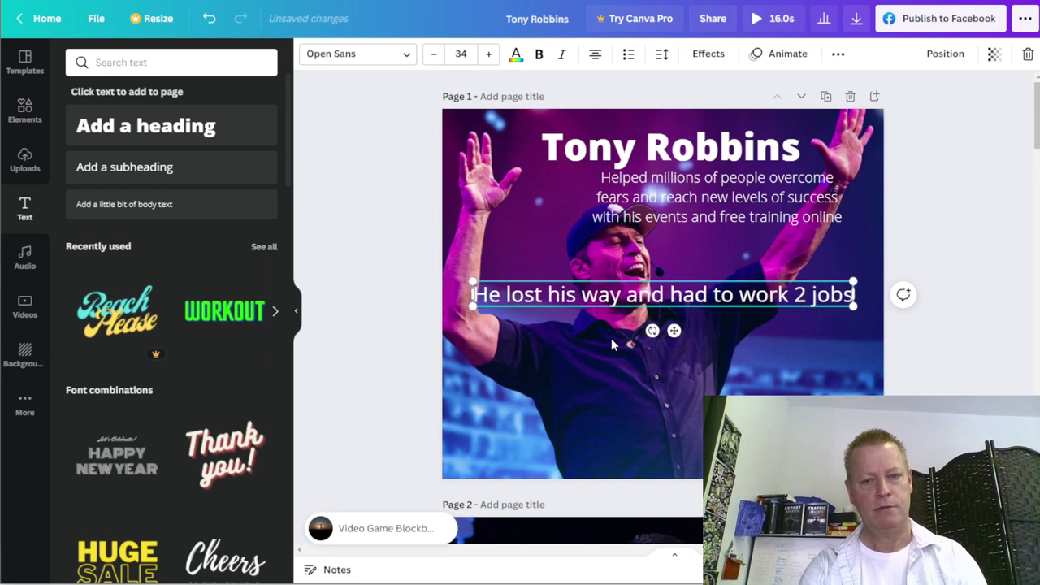
Extend the subheading's sentence with "while he was in high school."
text( while her)
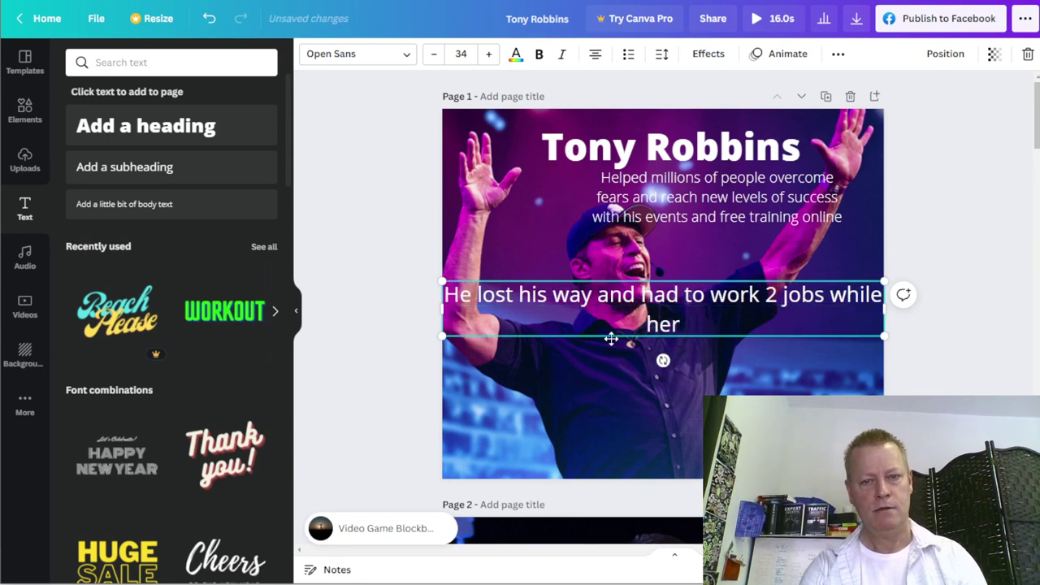
key(BackSpace)
text(was )
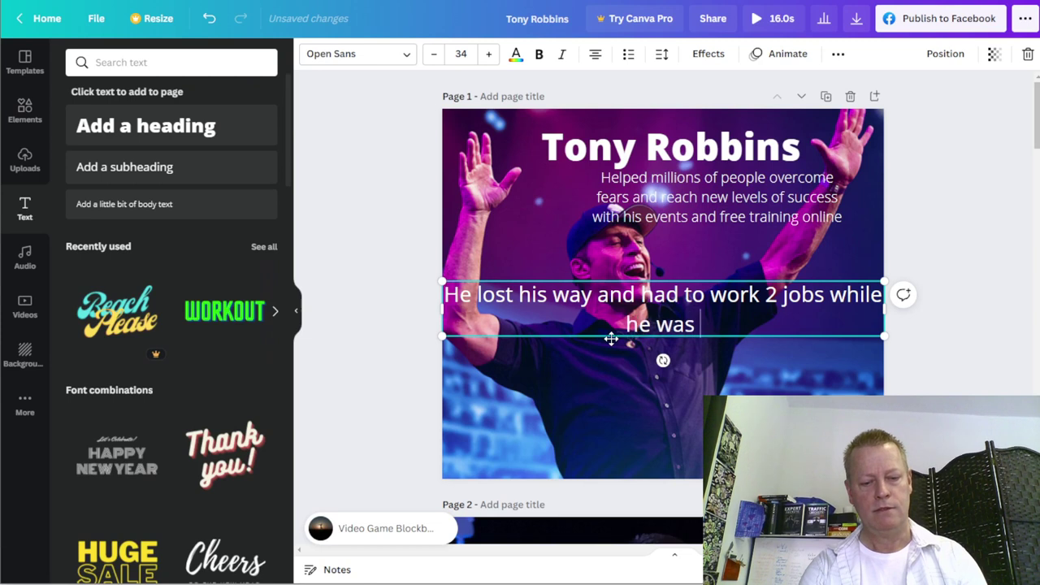
text(in high schoole)
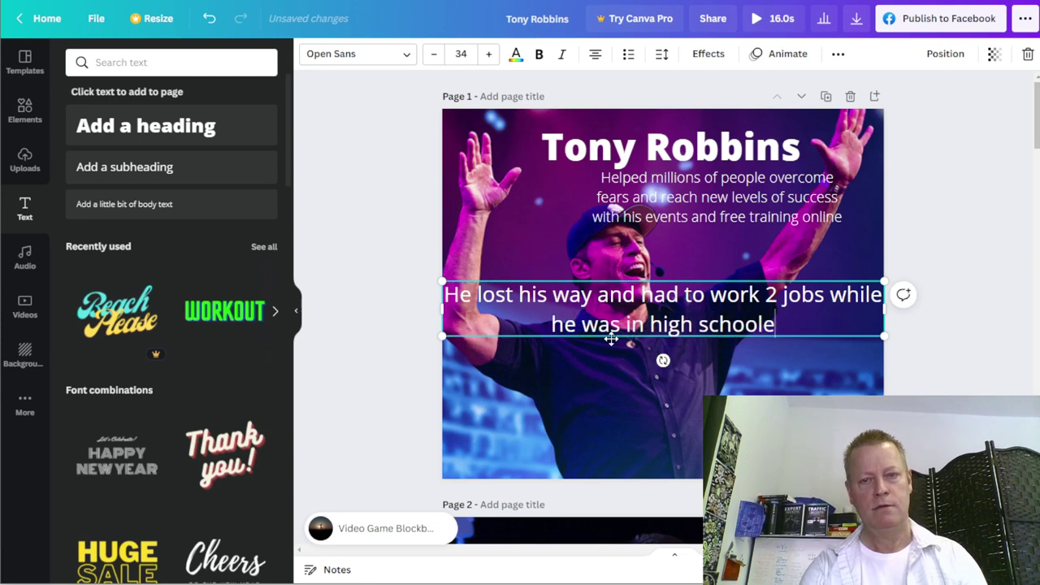
key(BackSpace)
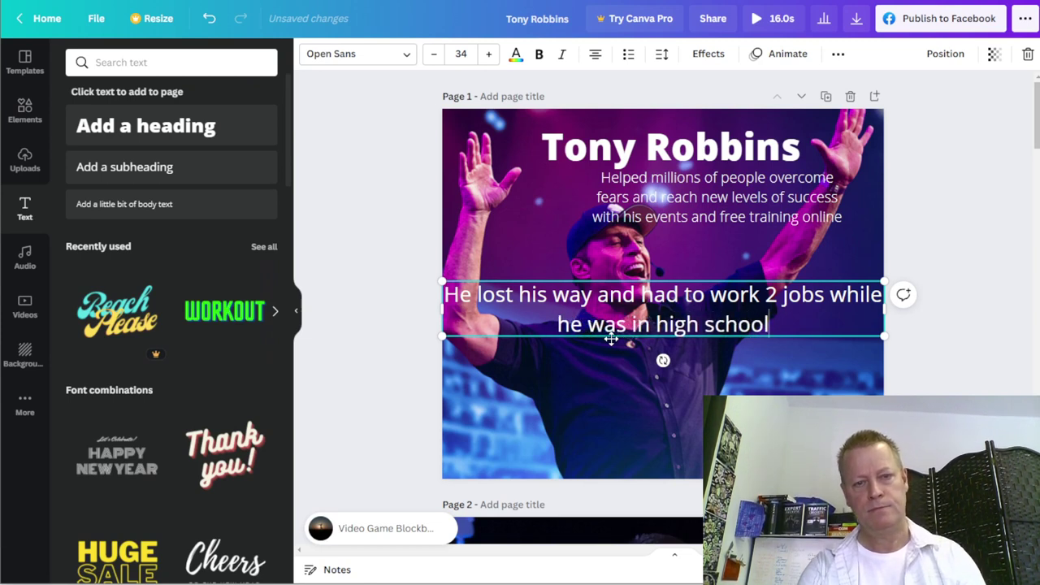
text(.)
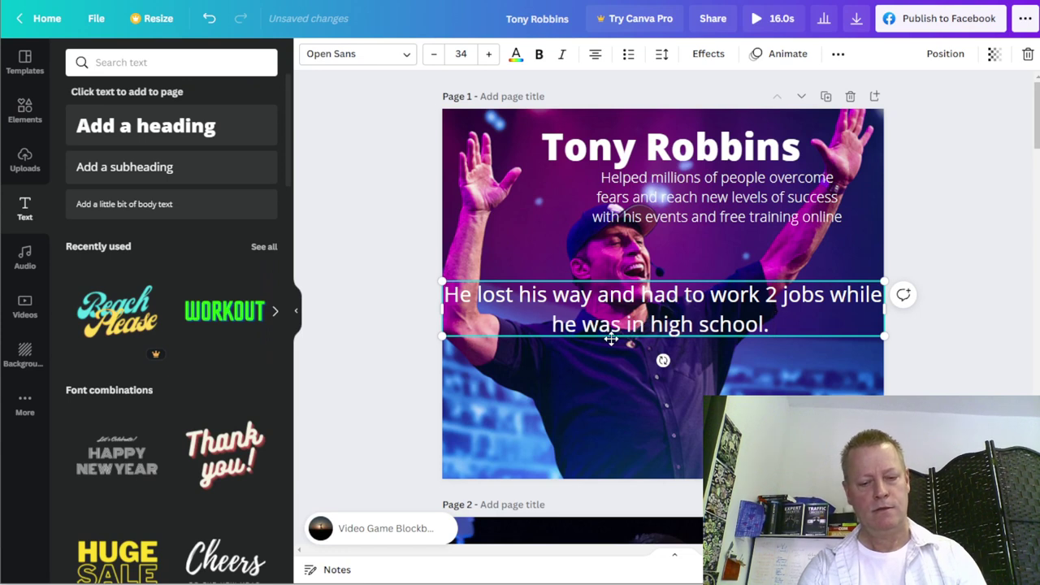
Add a second sentence to the subheading reading "His life was a wreck and was looking to end it!"
text( His life)
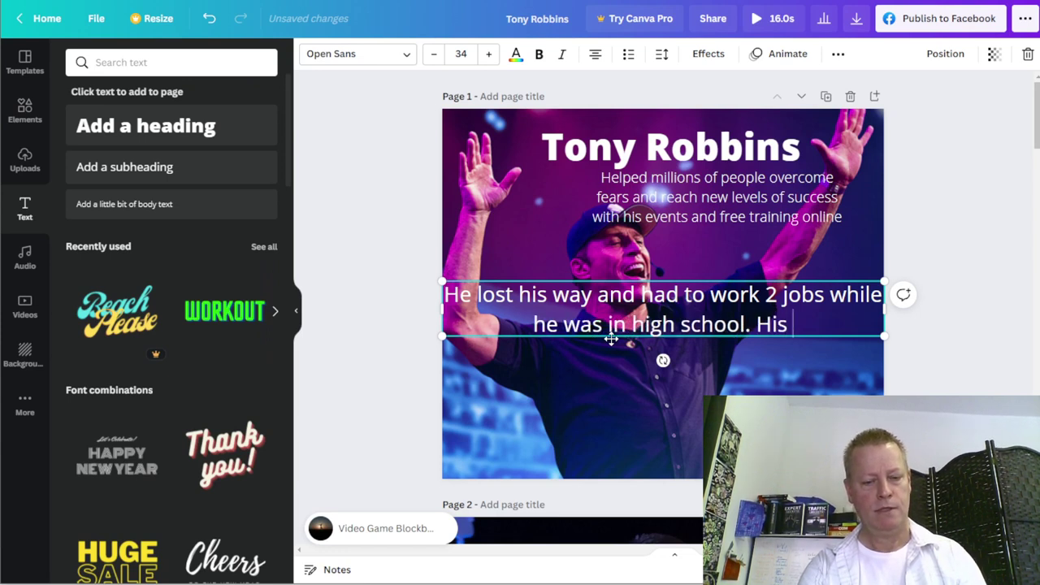
text(s a)
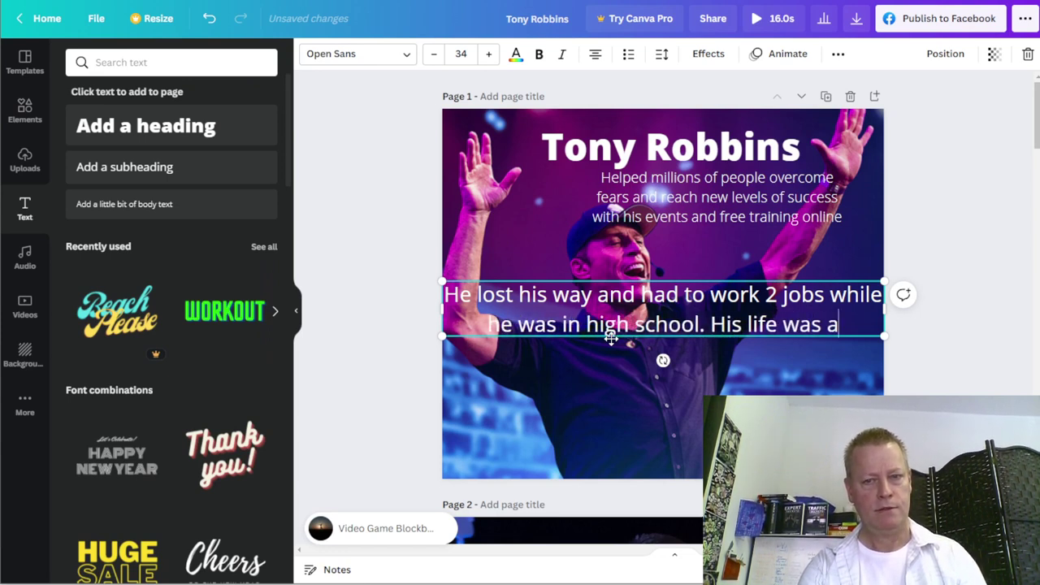
text( wre)
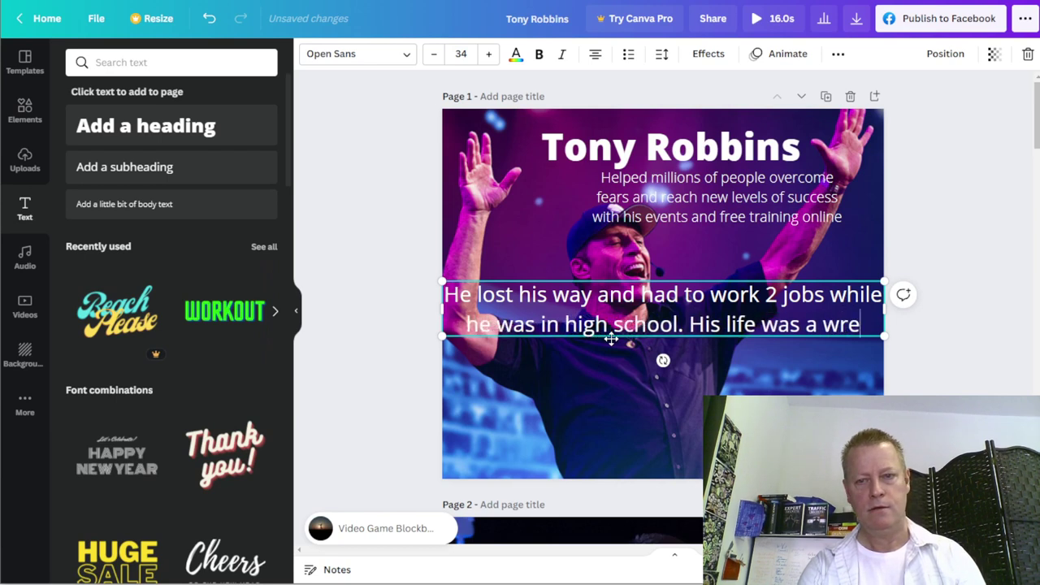
text(ck and )
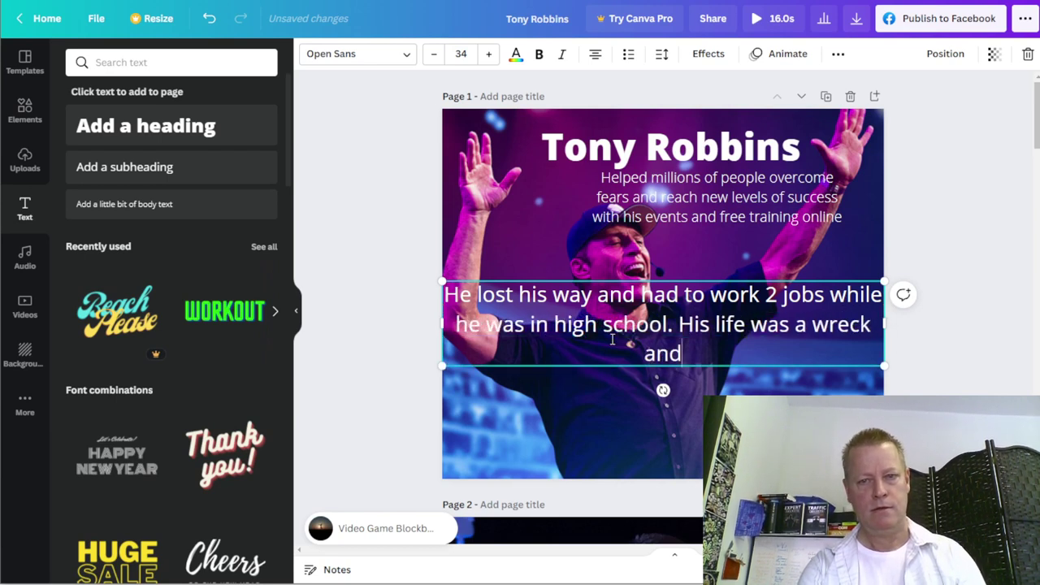
text(was willin)
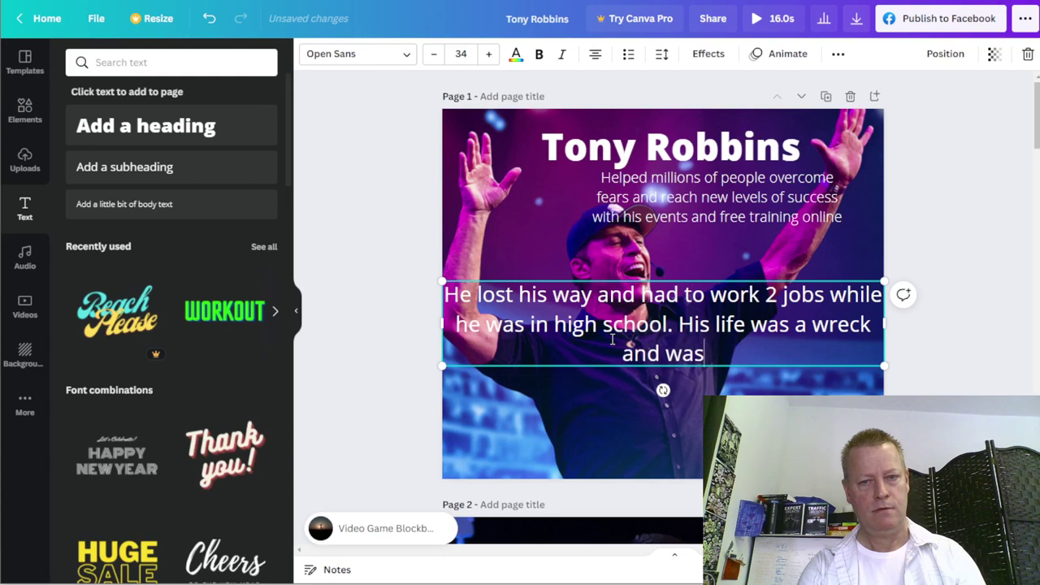
key(BackSpace)
key(BackSpace)
key(BackSpace)
key(BackSpace)
key(BackSpace)
key(BackSpace)
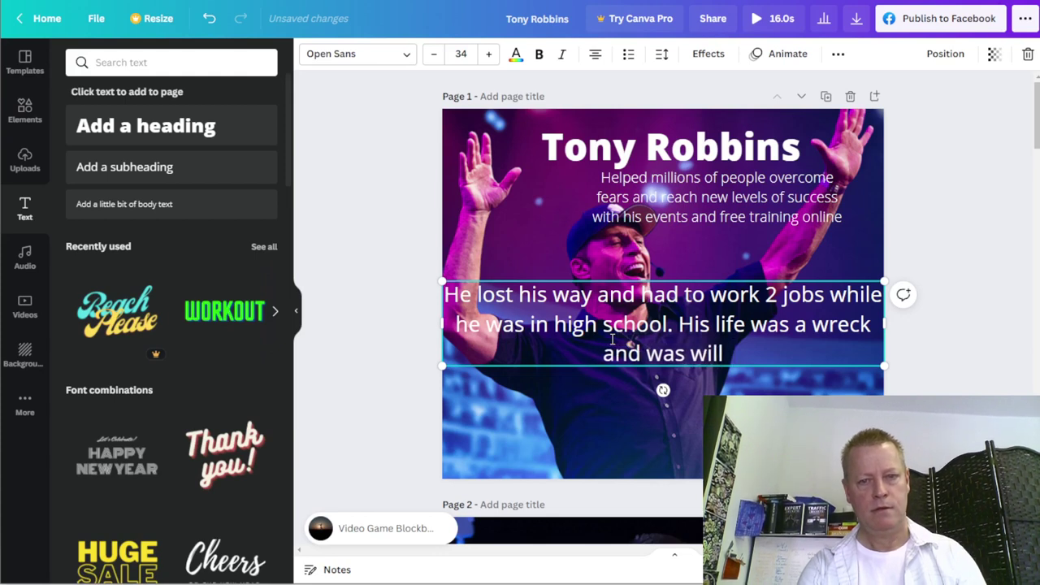
text(looking to end )
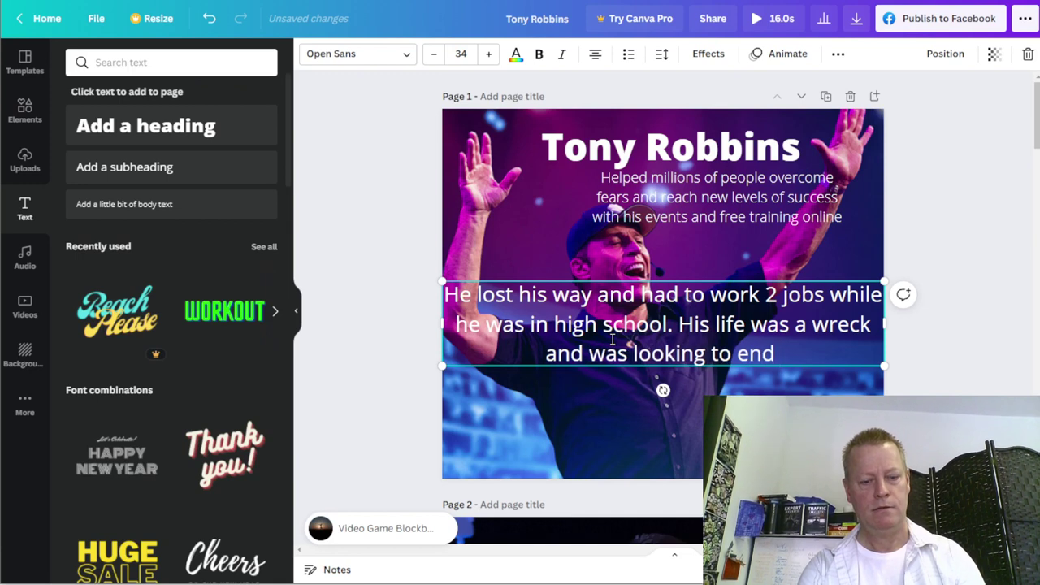
text(it)
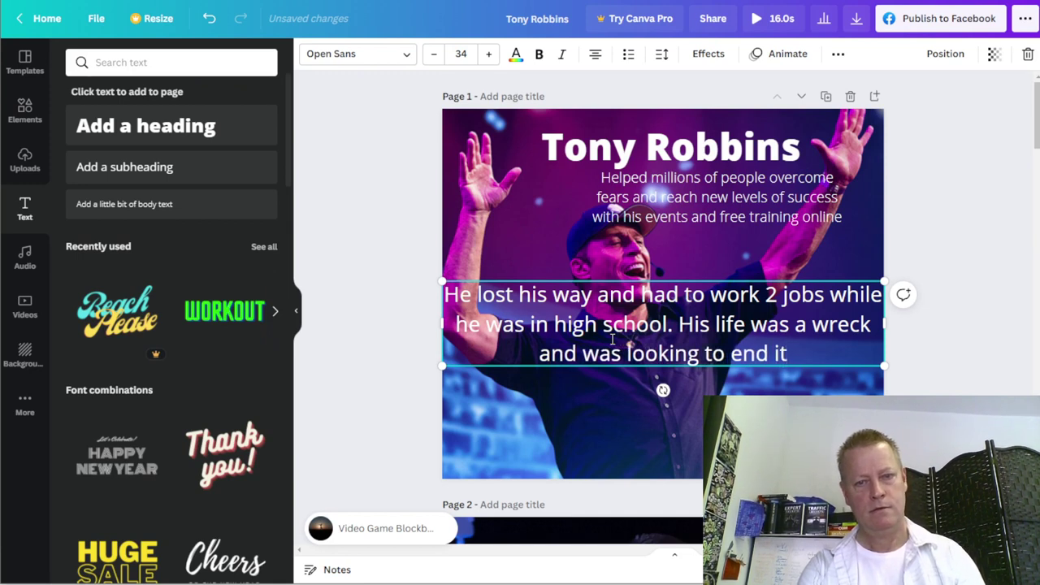
text(!)
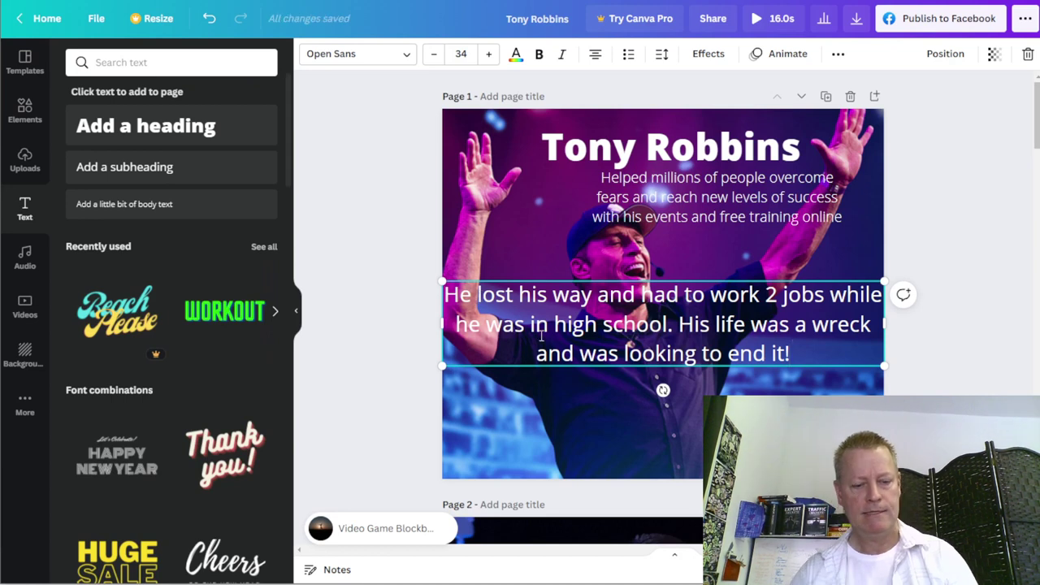
Insert "beleive he had nothing to give! He" after the subheading's opening word
text(be)
text(leive h)
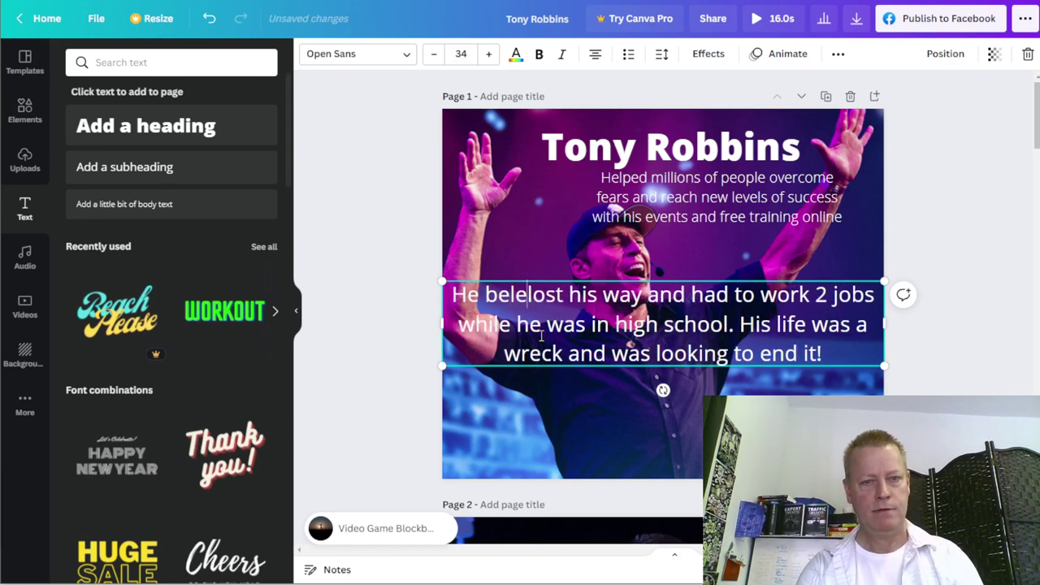
text(e had nothin)
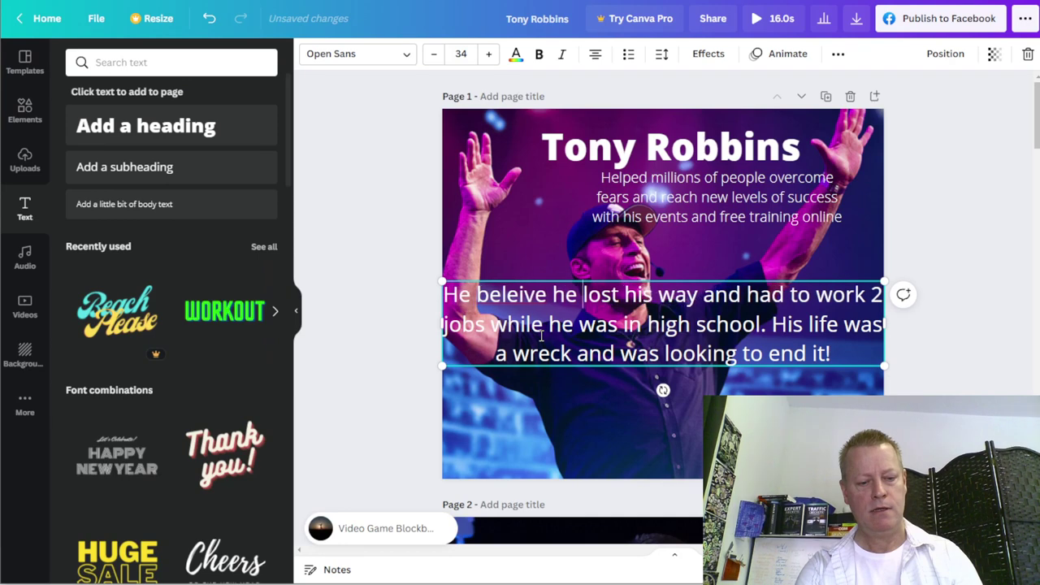
text(g to )
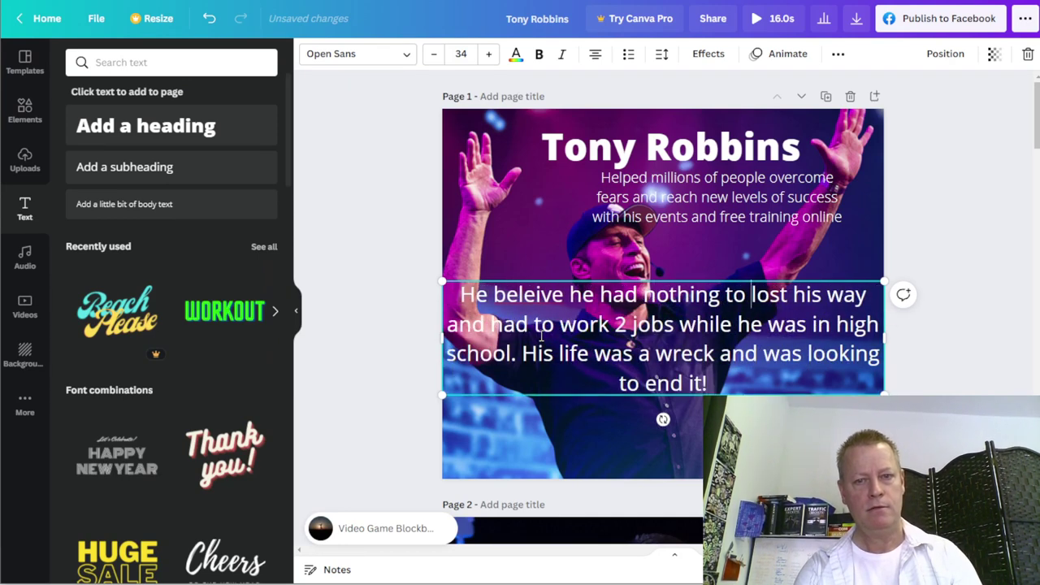
text(give! )
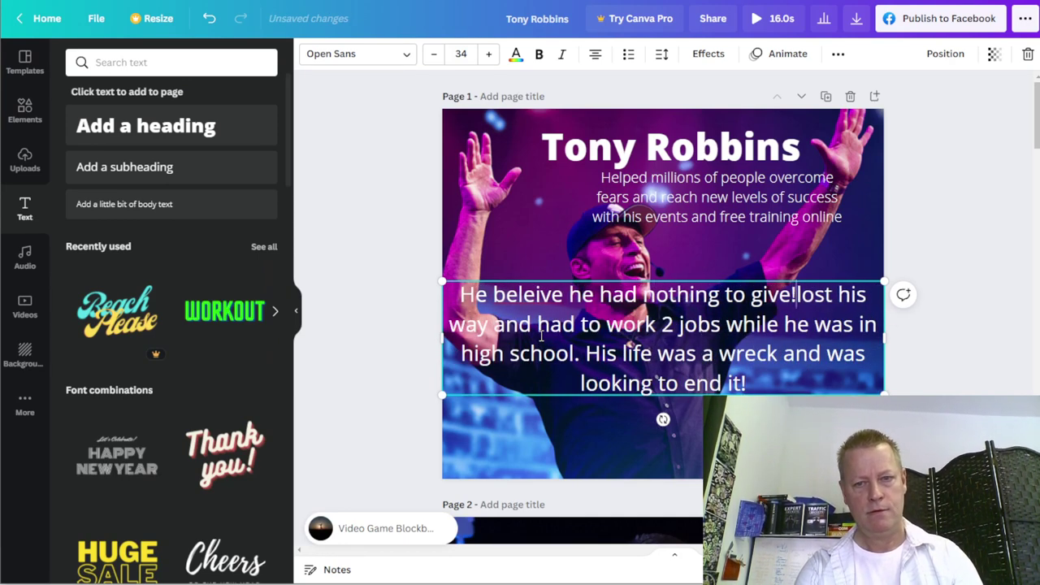
text(He)
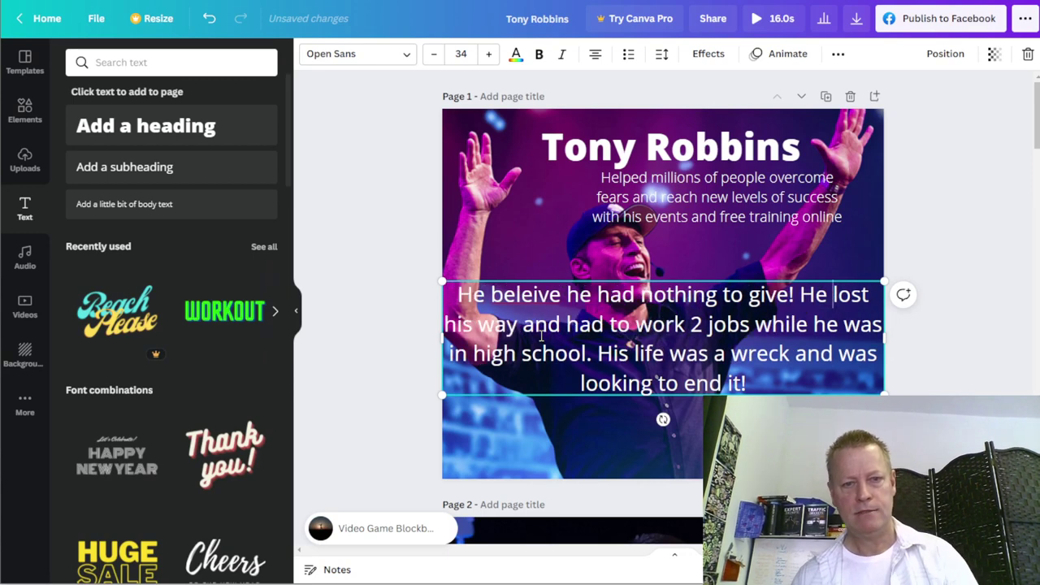
Narrow the subheading block, reduce its font size to 22.2 and place it across the lower part of the page 1 photo
drag(879, 392, 809, 376)
click(434, 53)
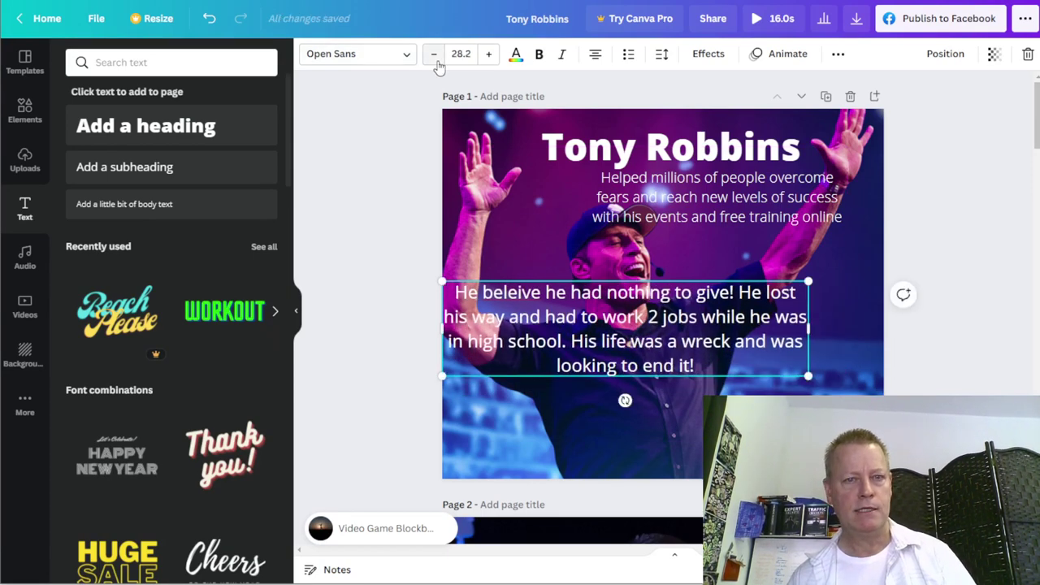
click(434, 54)
click(434, 53)
click(434, 54)
click(434, 54)
click(433, 53)
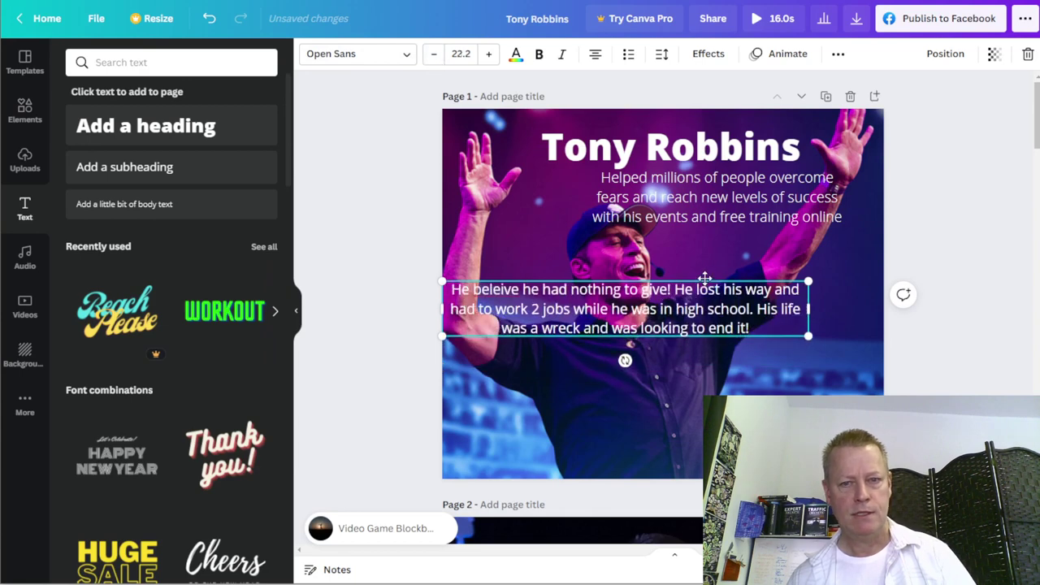
drag(705, 278, 744, 389)
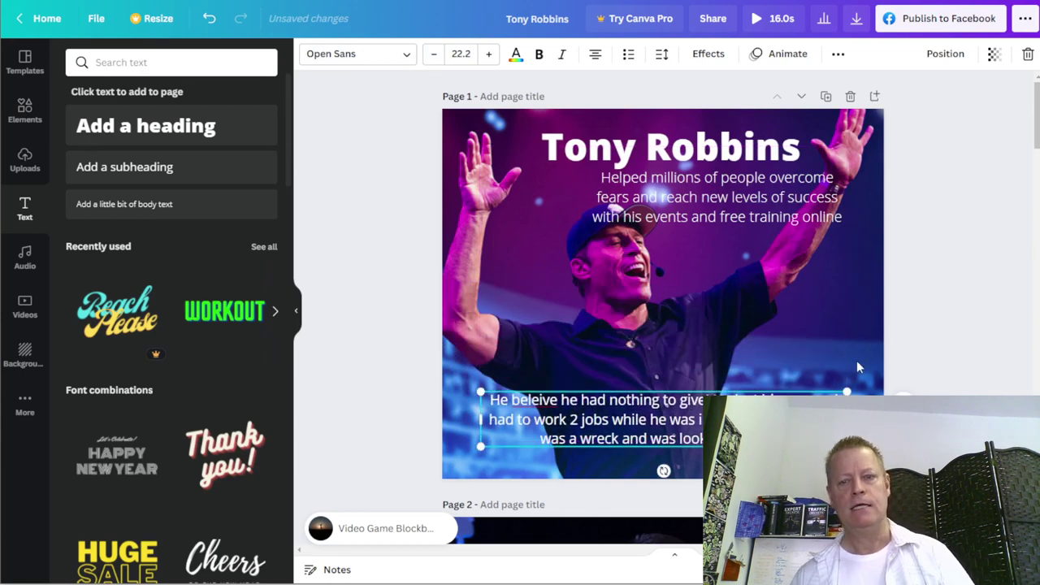
click(977, 323)
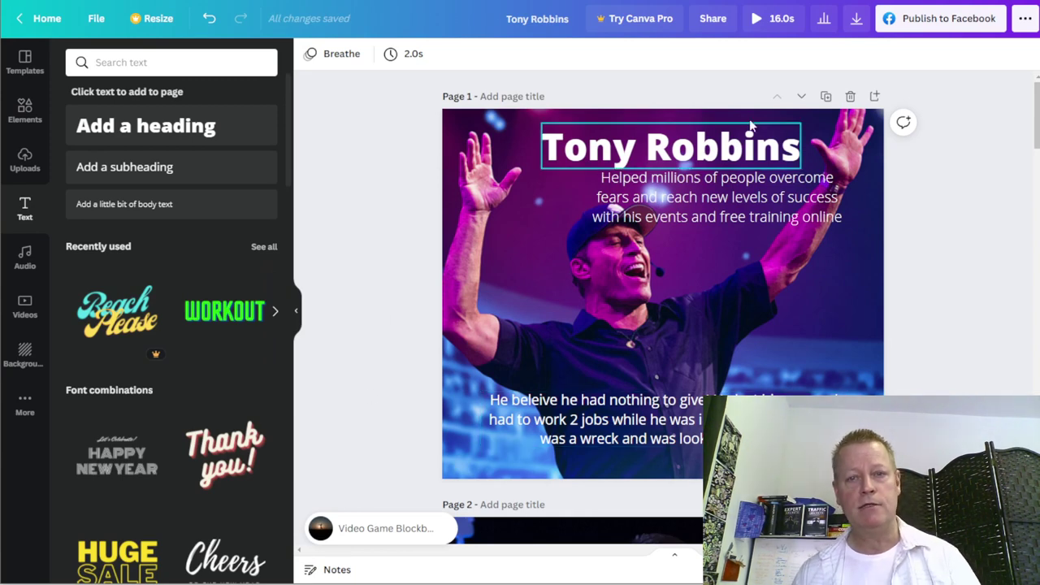
Preview the video and set the page timing to 5.0 seconds for all 8 pages
click(774, 23)
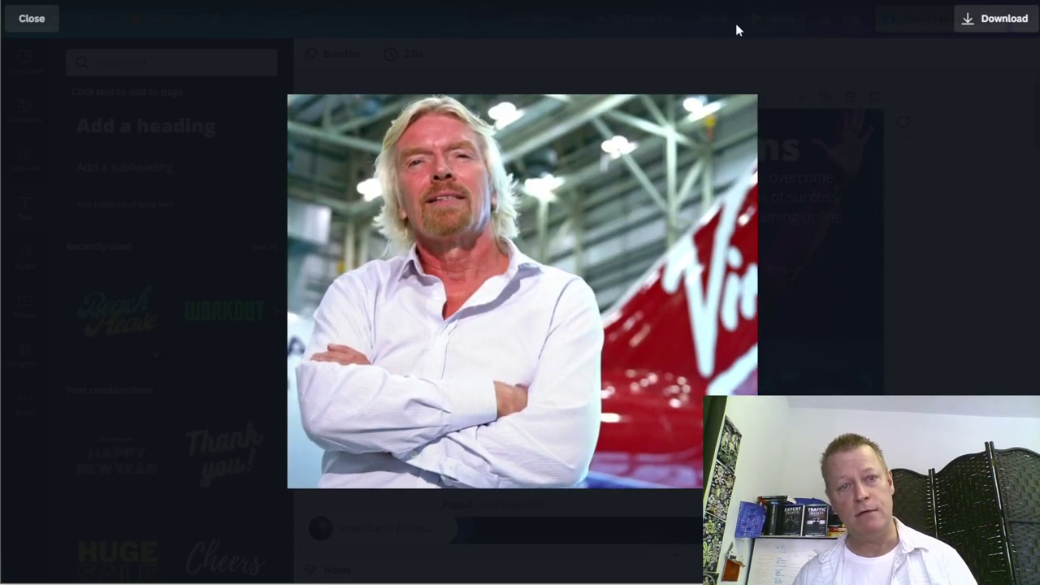
click(18, 19)
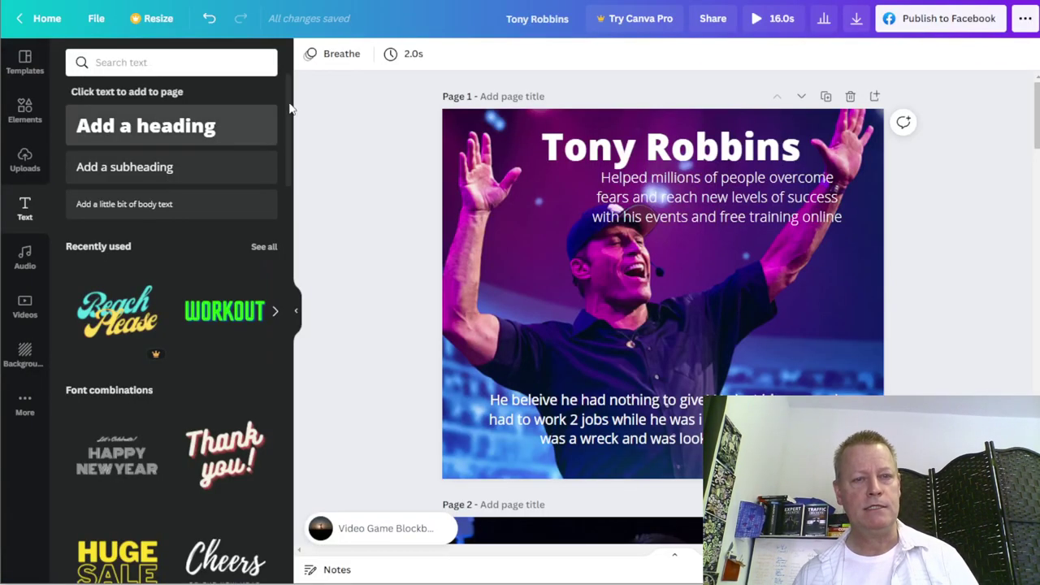
click(403, 54)
drag(457, 102, 466, 101)
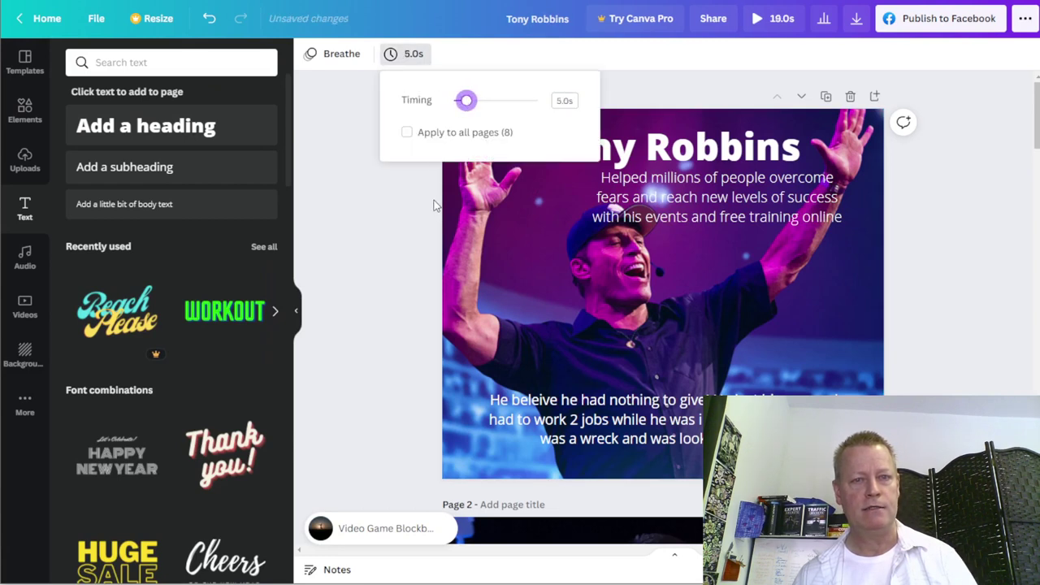
click(407, 132)
click(850, 64)
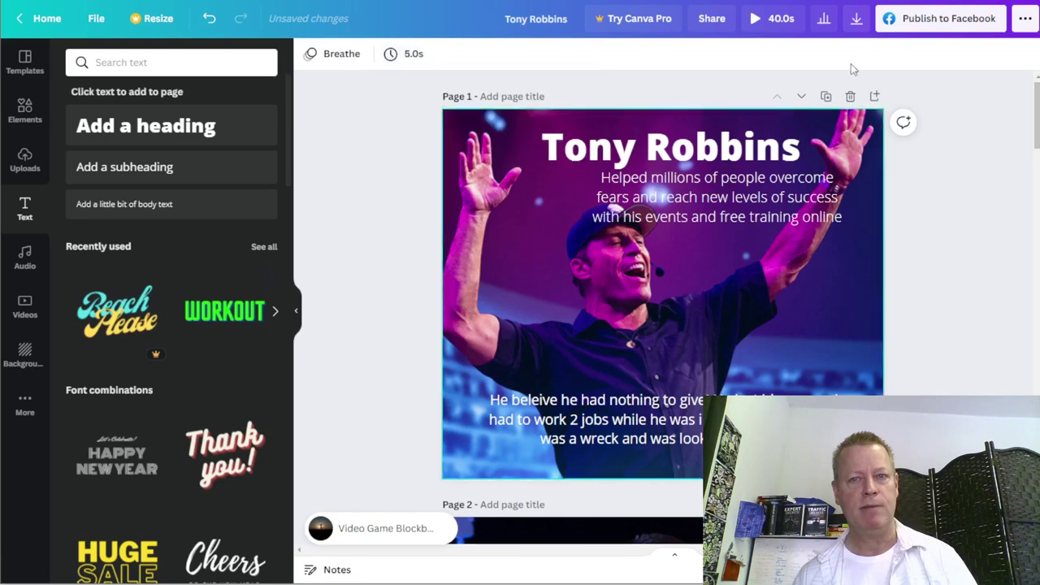
Play the video preview with the new timing and pause it once the second page is showing
click(778, 24)
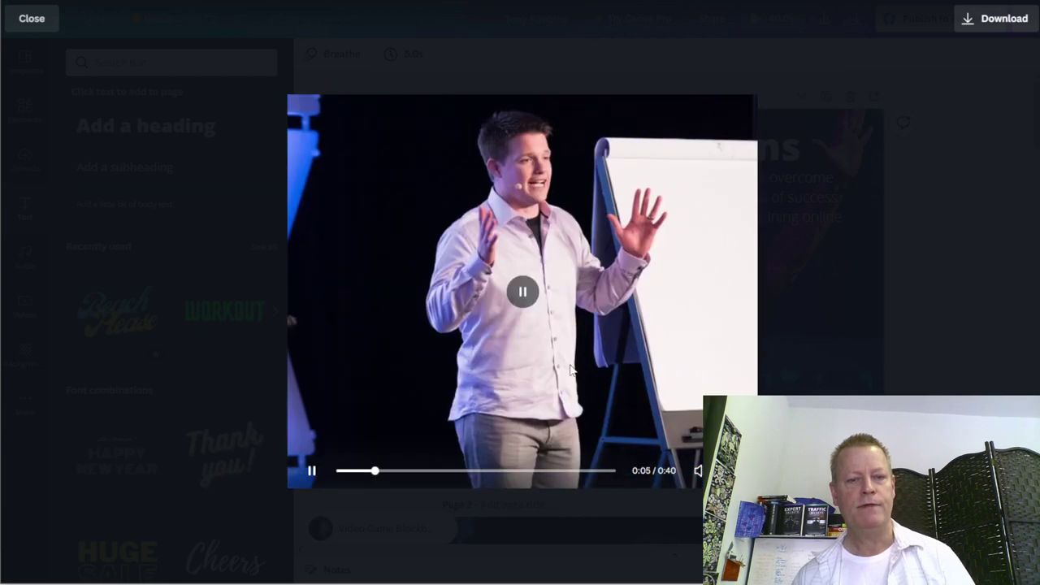
key(space)
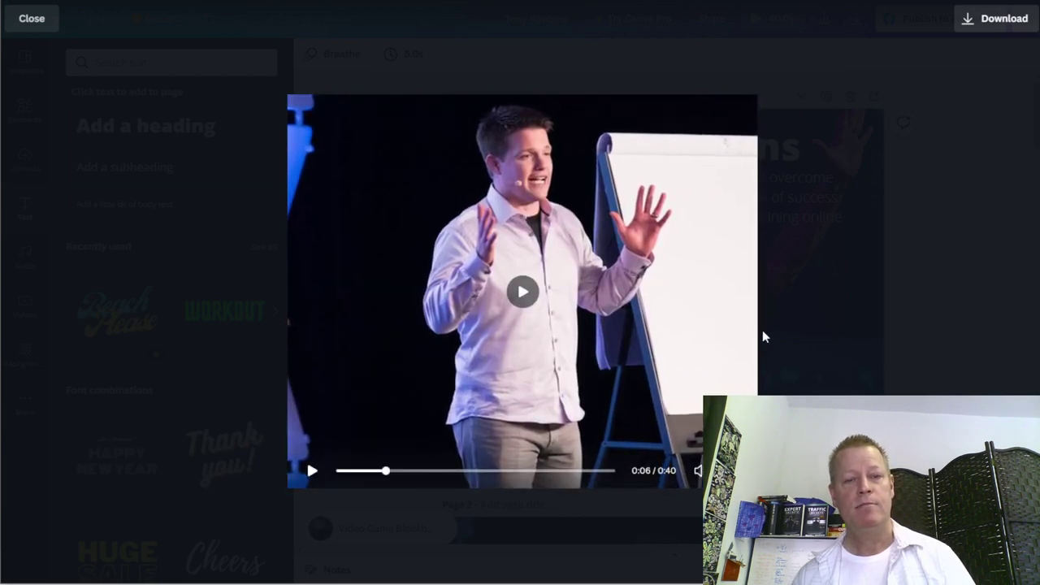
Resume the video preview until the third page is showing and close it
click(506, 297)
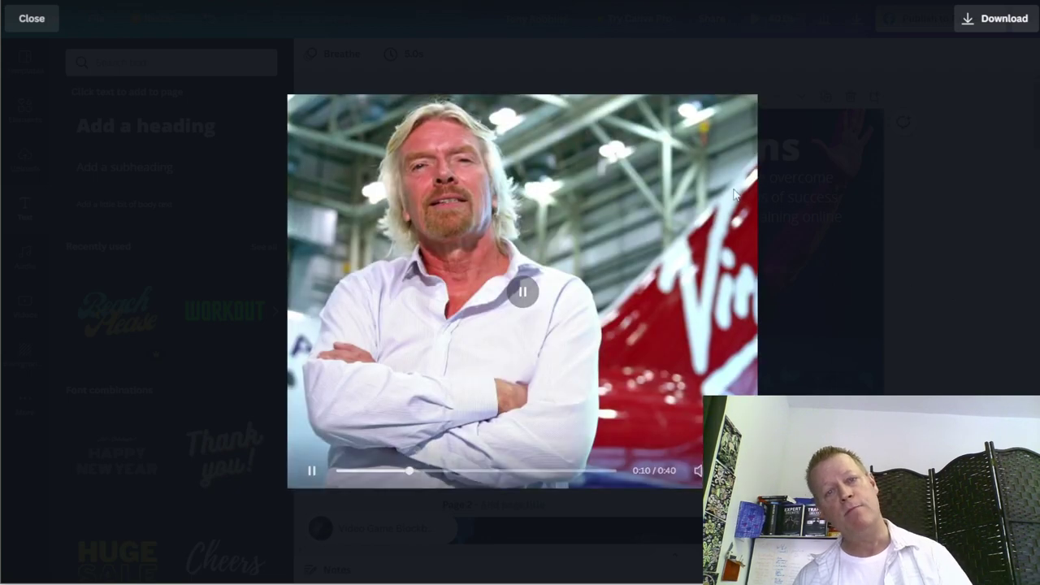
click(32, 23)
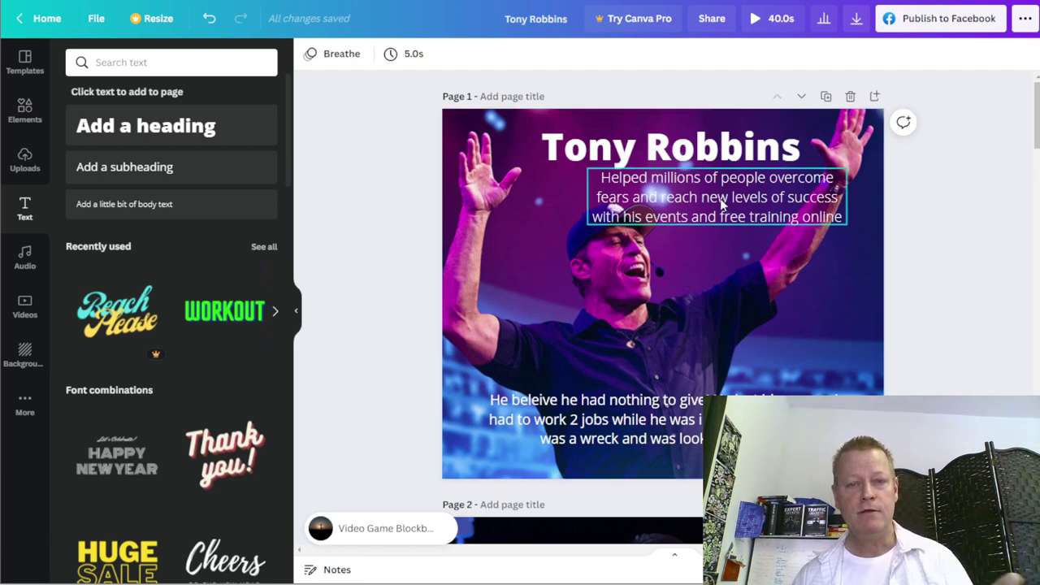
Add a square shape to page 1, widen it to about 560 and shorten it to cover the description text under the heading
click(25, 110)
click(92, 183)
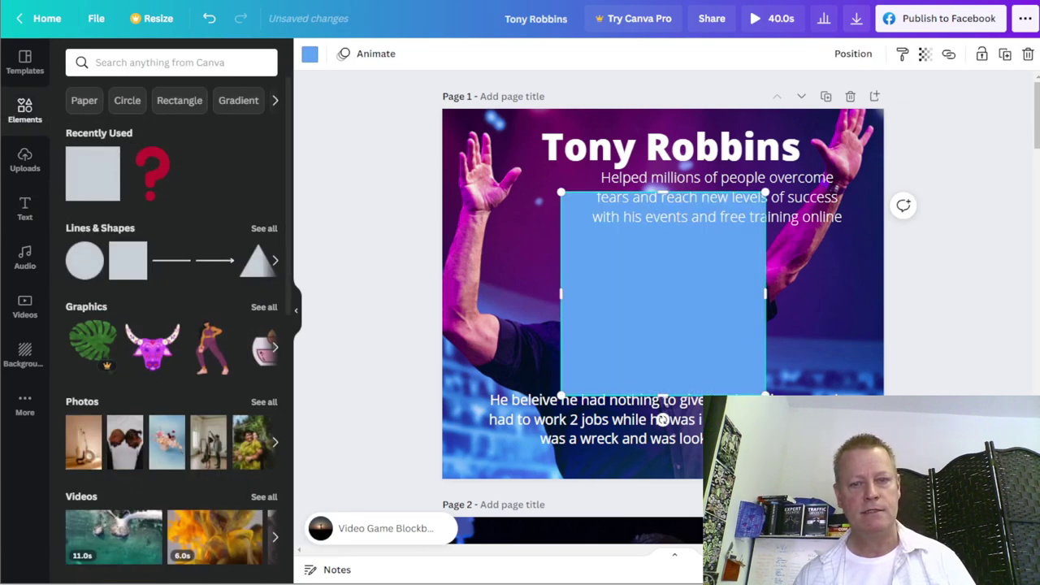
drag(772, 294, 851, 294)
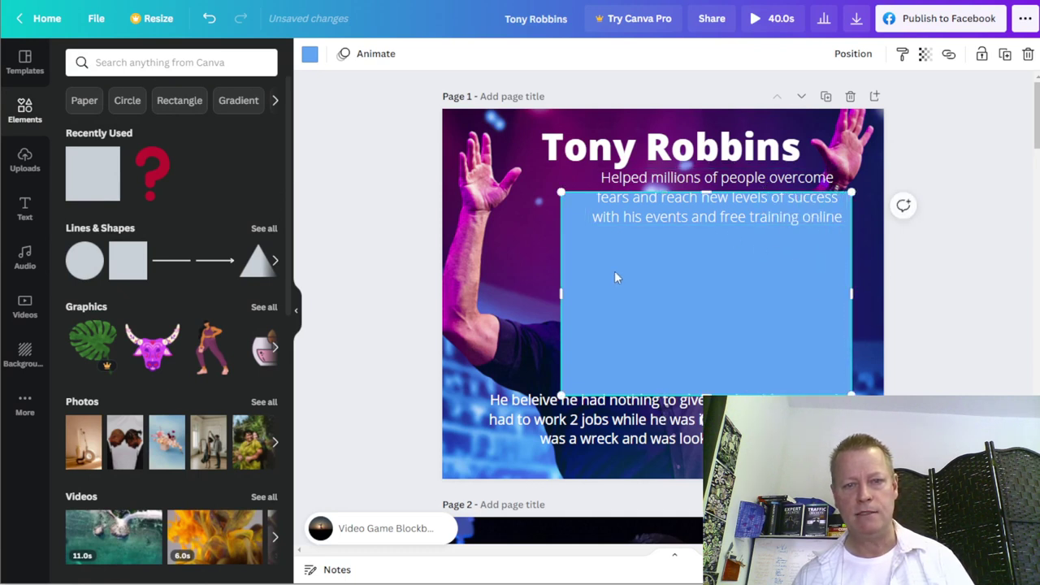
drag(562, 294, 588, 294)
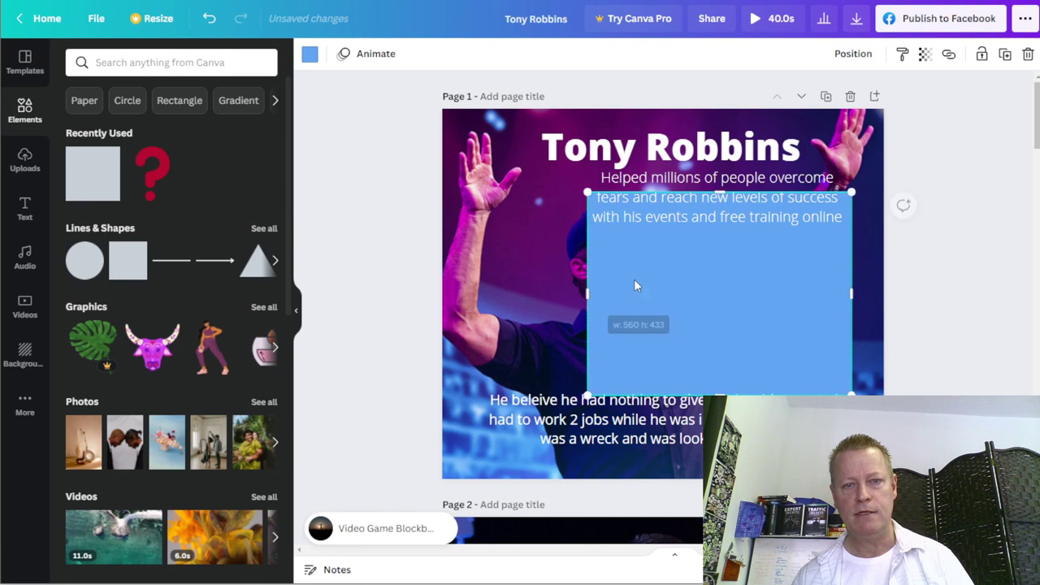
drag(711, 280, 718, 249)
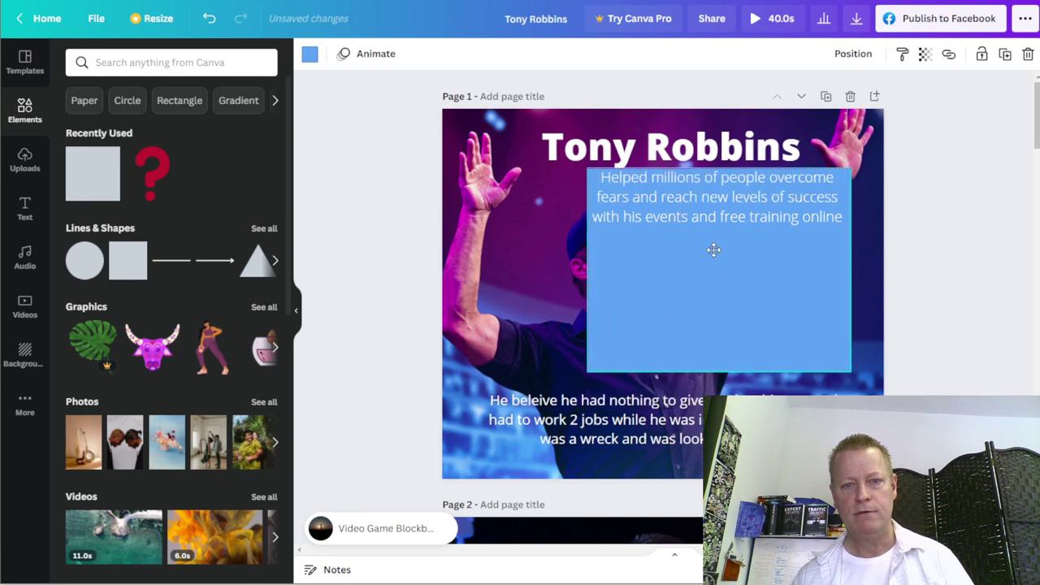
drag(718, 370, 724, 229)
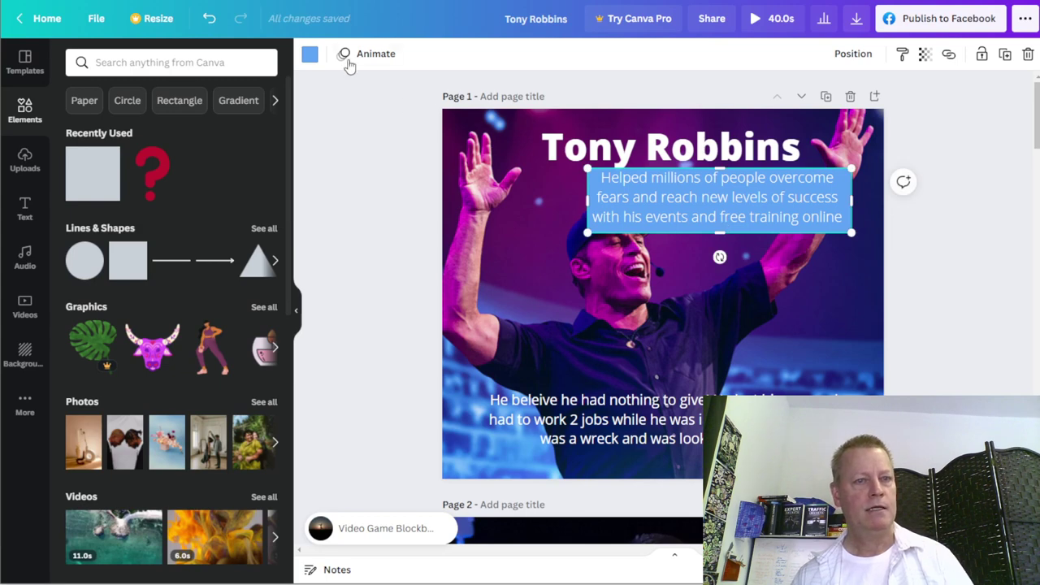
Set the transparency of the blue rectangle over the upper description text to 50
click(310, 54)
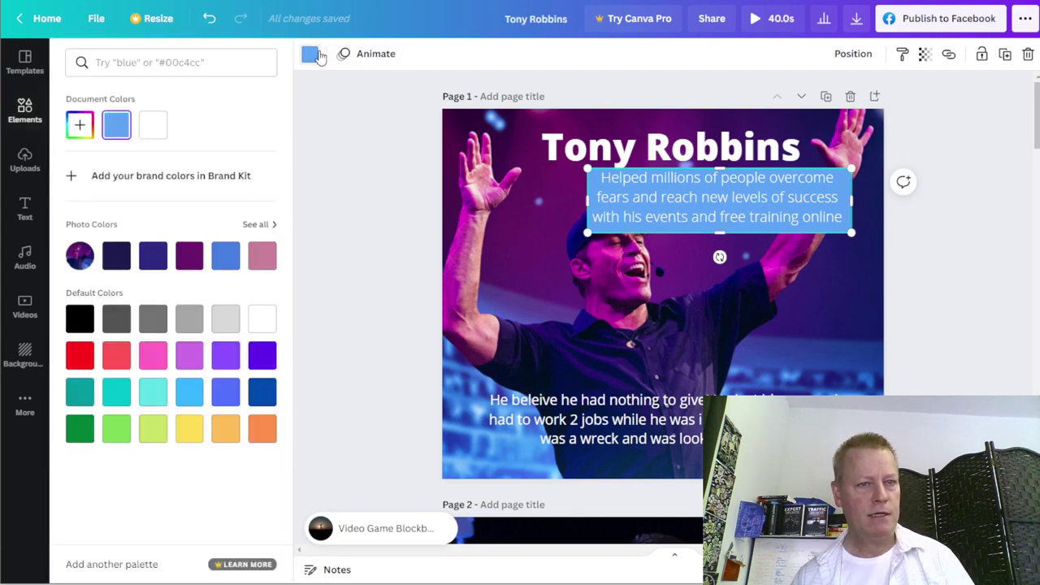
click(926, 57)
drag(878, 96, 861, 98)
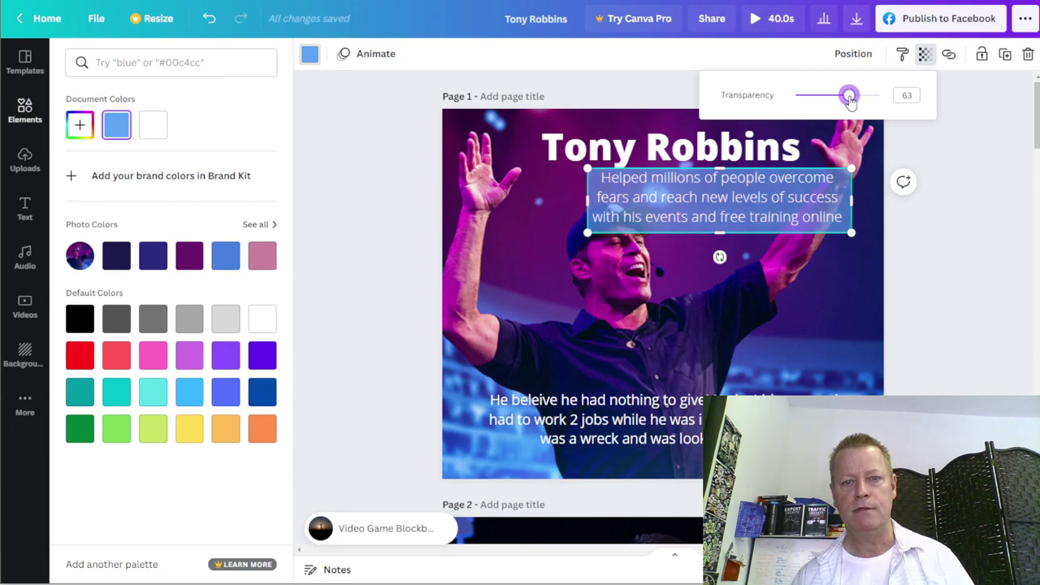
drag(849, 97, 837, 98)
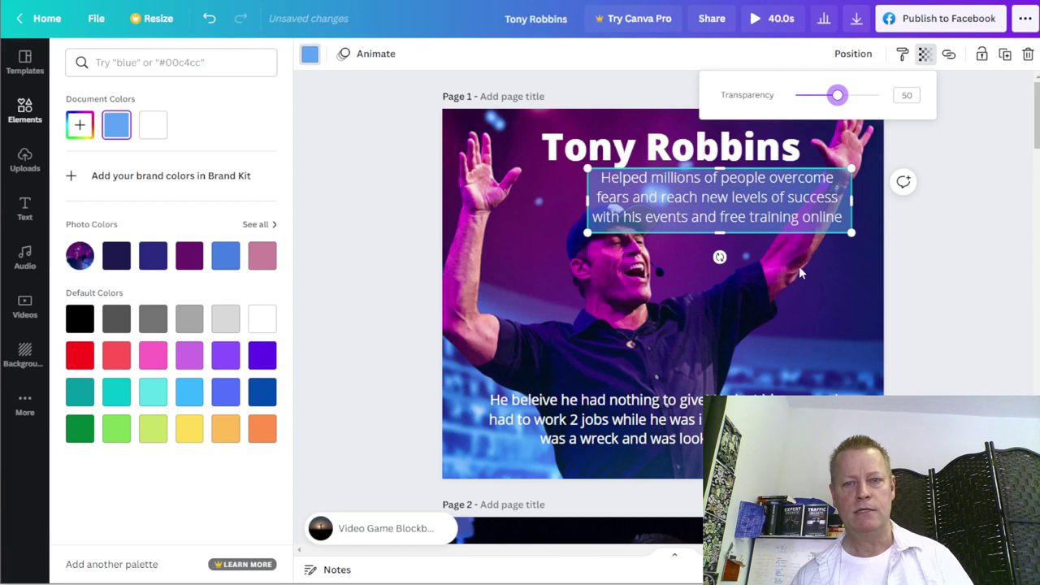
key(Escape)
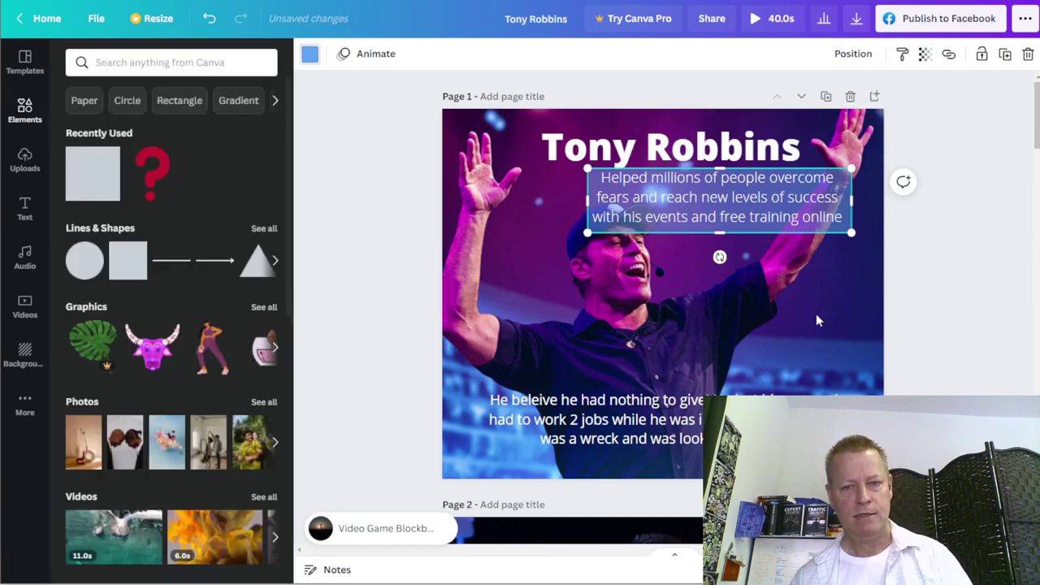
key(ctrl+v)
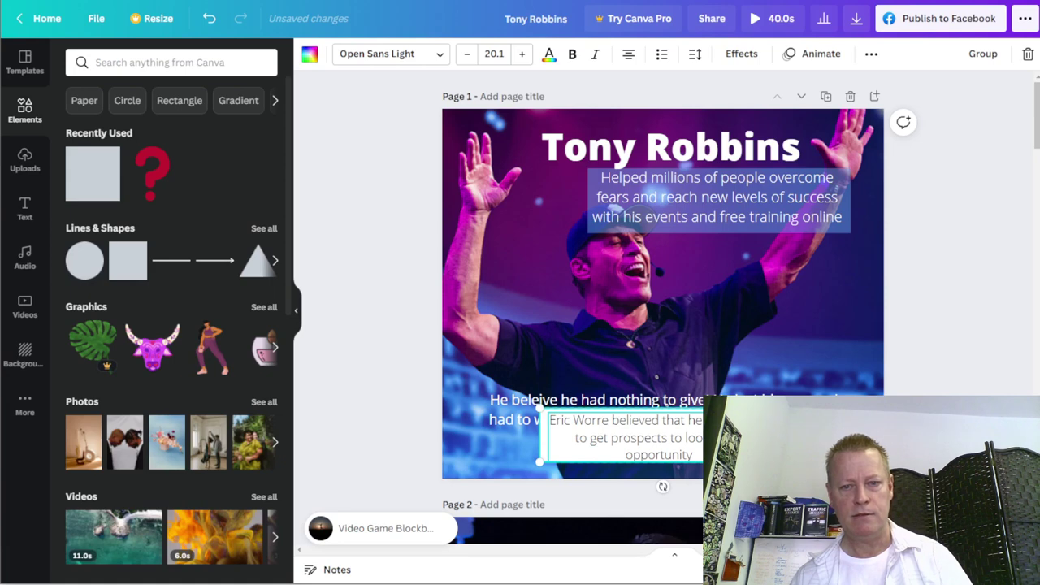
drag(786, 412, 833, 398)
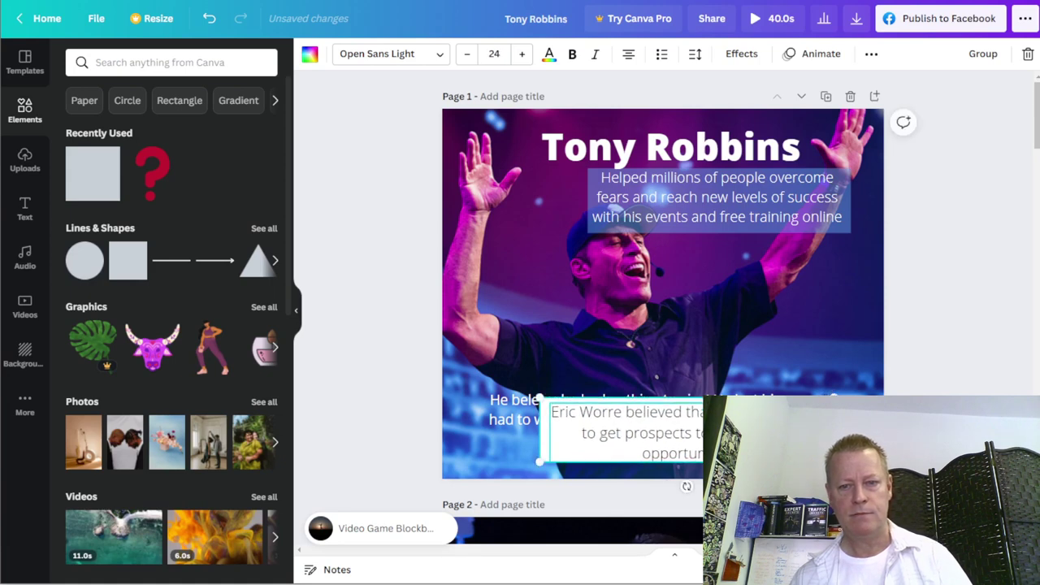
key(Delete)
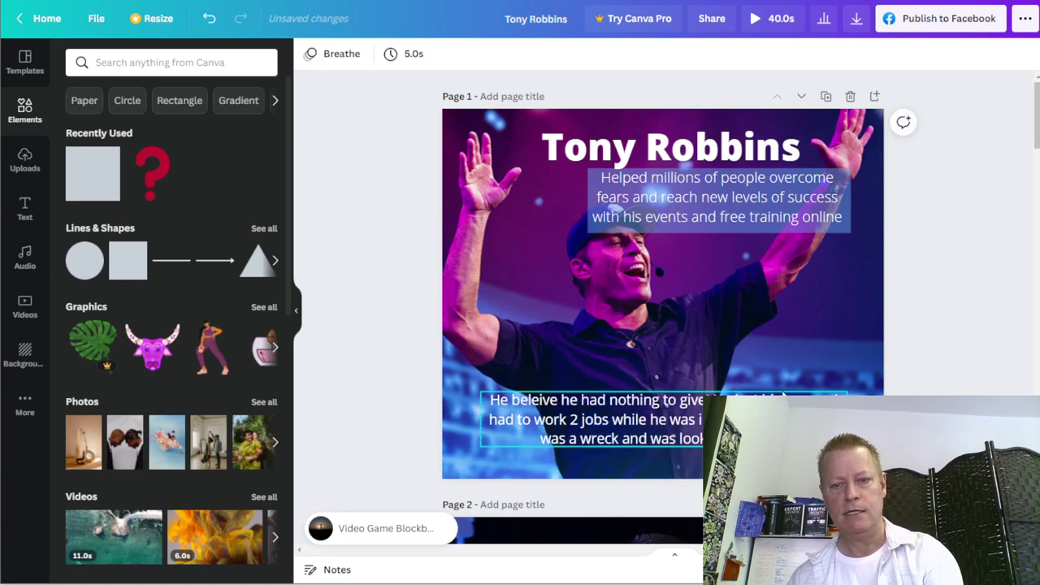
Duplicate the semi-transparent blue rectangle and move and resize the copy to cover the text block across the lower part of page 1
click(759, 224)
click(761, 228)
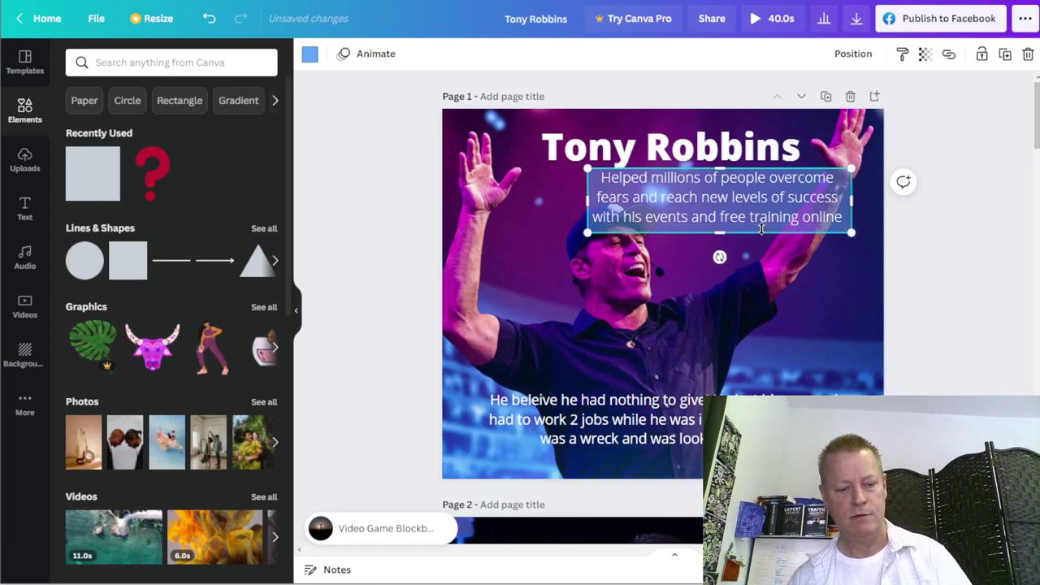
click(732, 316)
drag(760, 232, 769, 242)
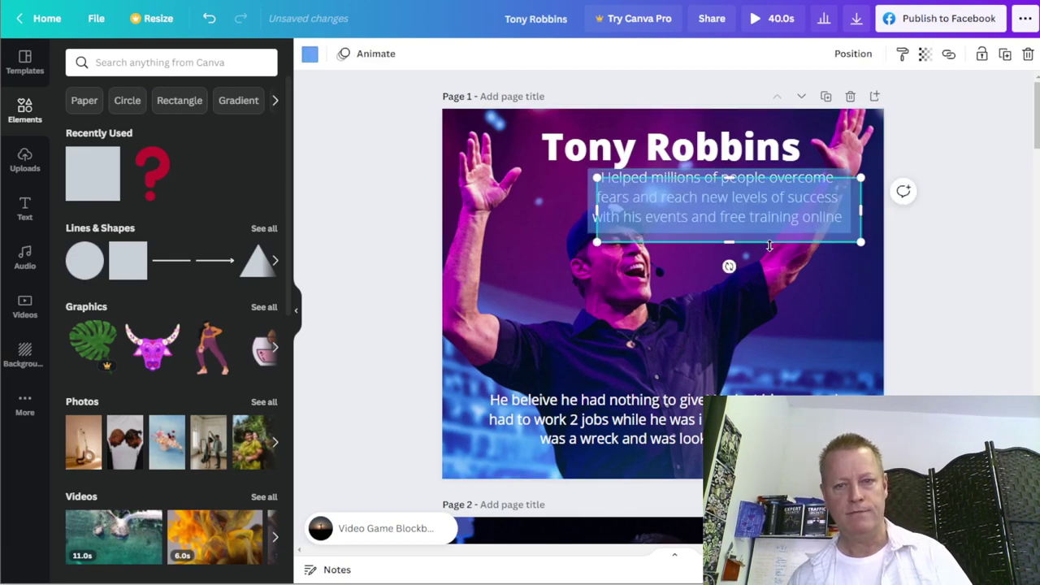
drag(772, 233, 648, 396)
drag(620, 309, 620, 384)
drag(744, 414, 846, 414)
drag(664, 446, 669, 452)
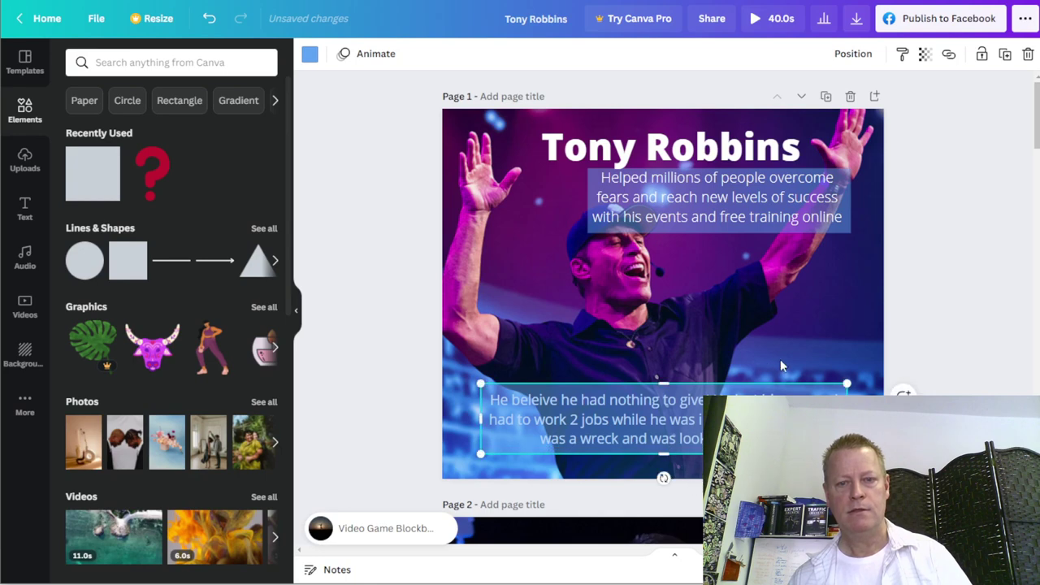
Try a dark navy photo colour on the upper description text and set the text back to white
click(694, 220)
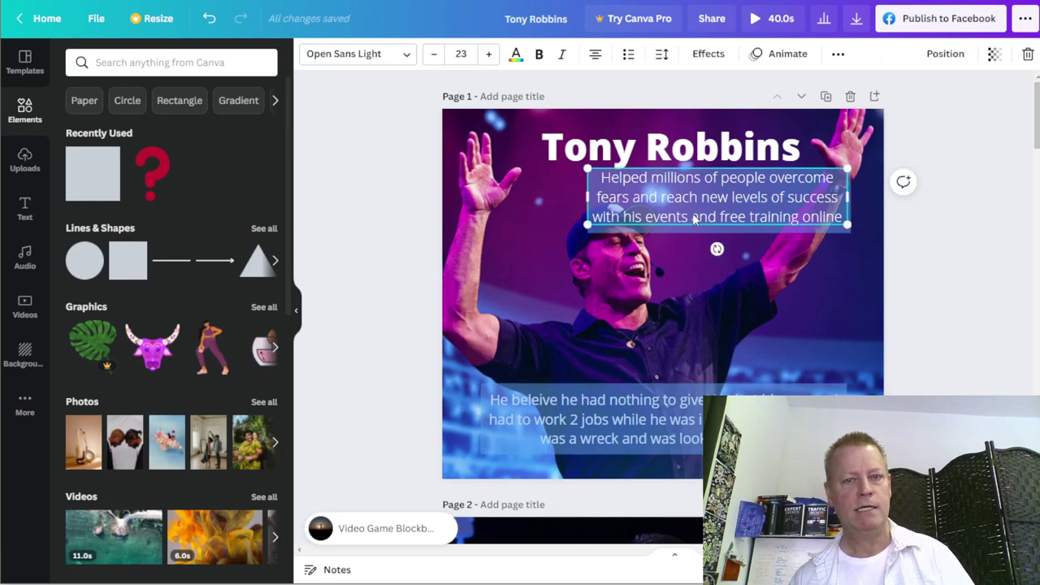
click(404, 61)
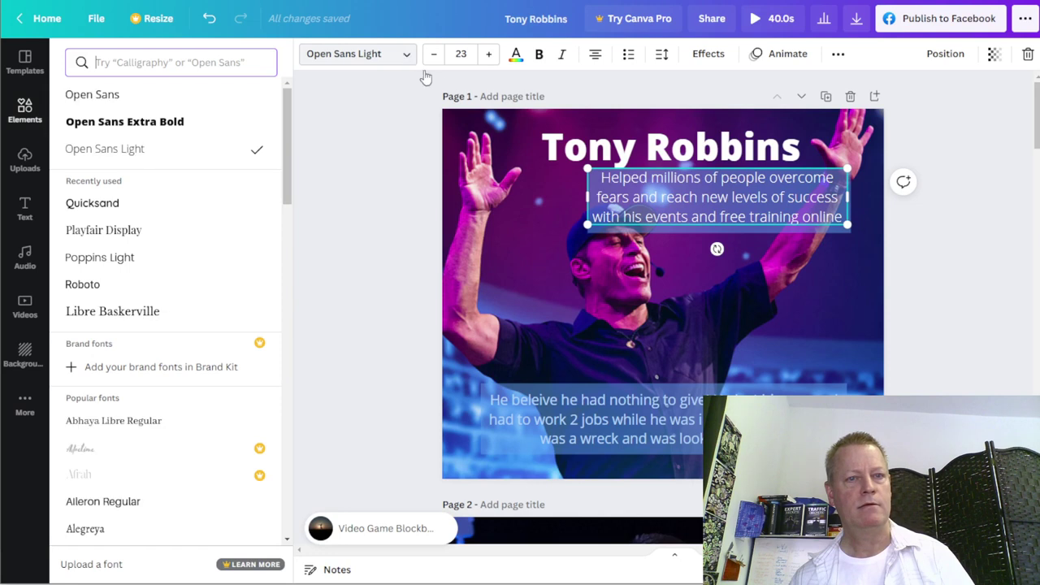
click(317, 184)
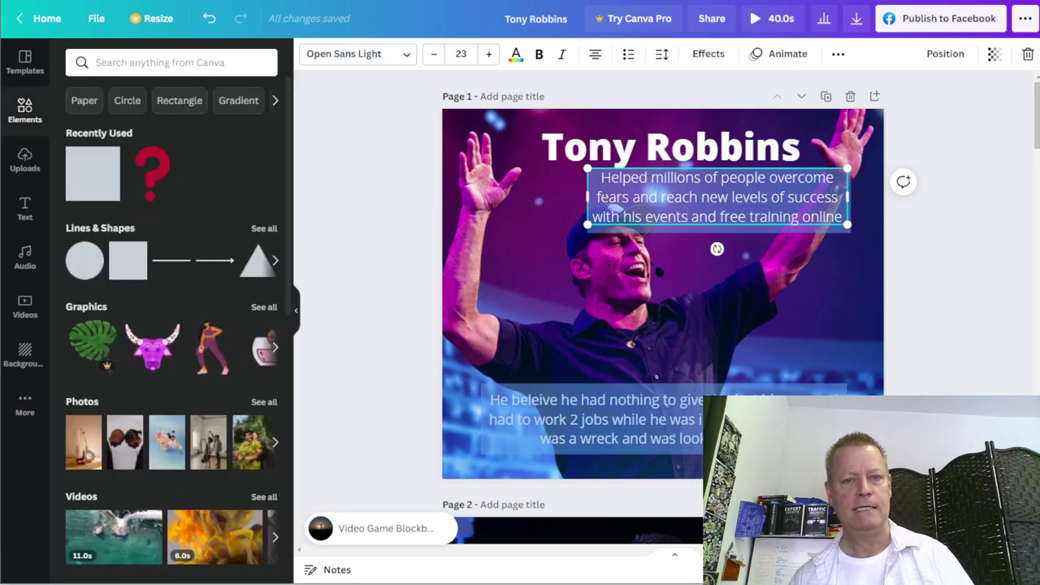
click(515, 53)
click(118, 260)
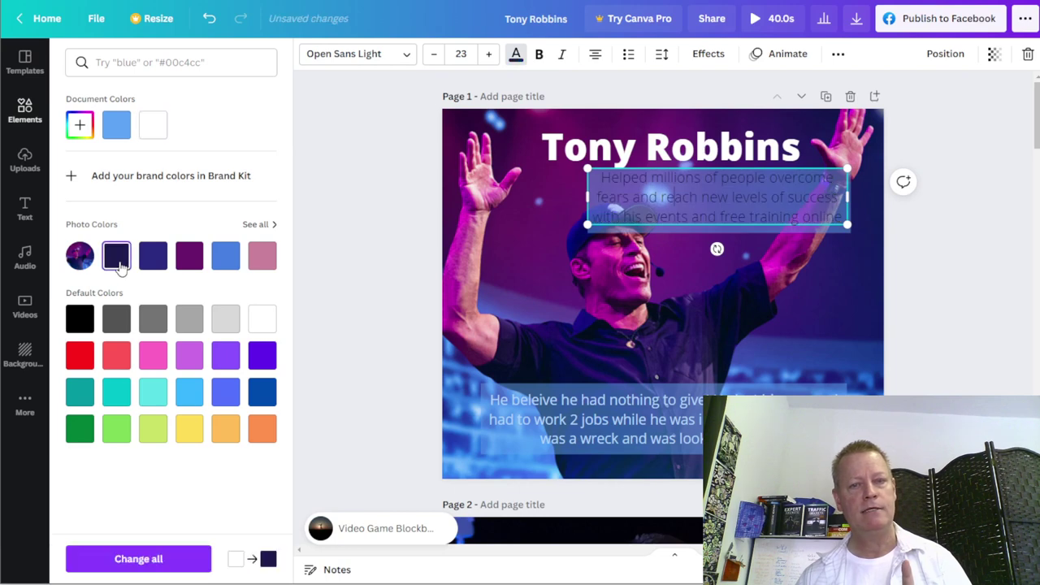
click(261, 319)
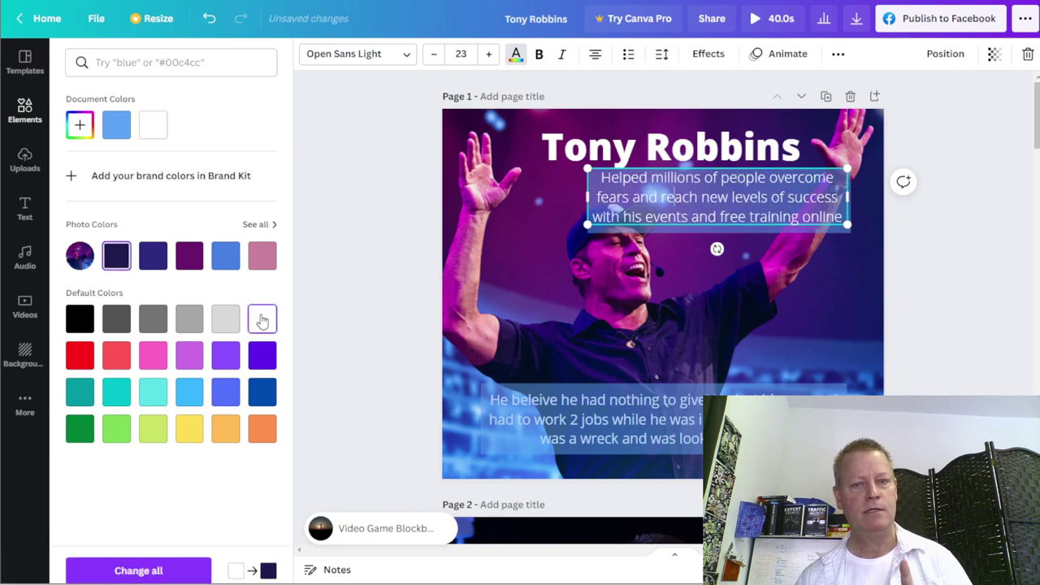
click(365, 242)
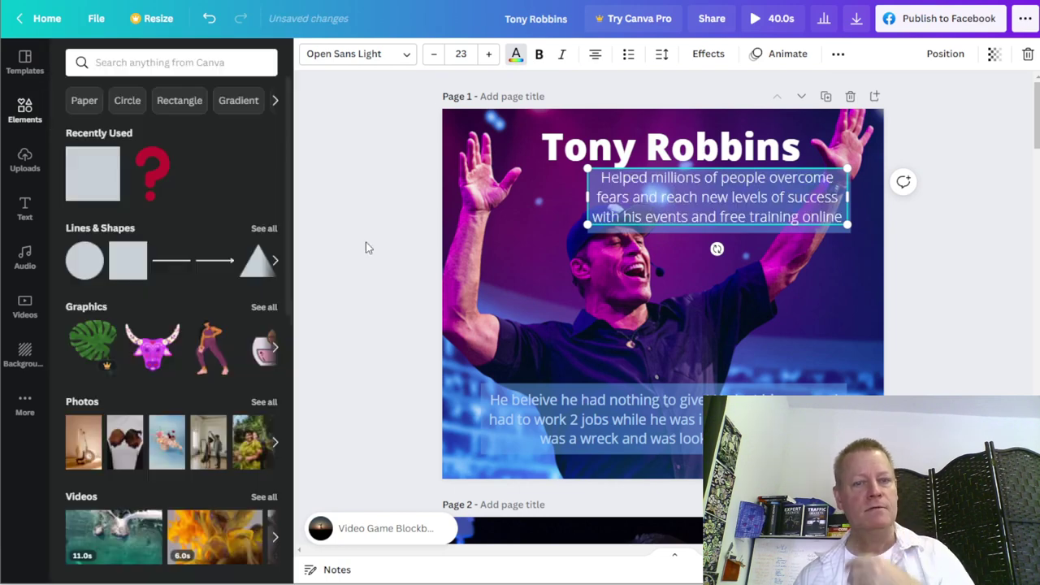
Set the transparency of the blue rectangle around the upper description text to 67
click(831, 240)
click(832, 229)
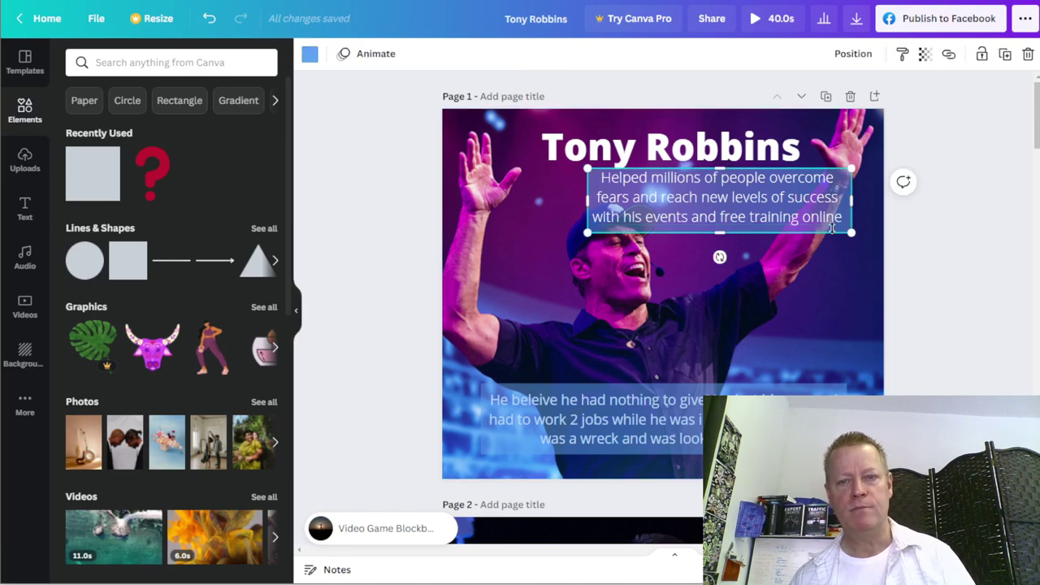
click(924, 55)
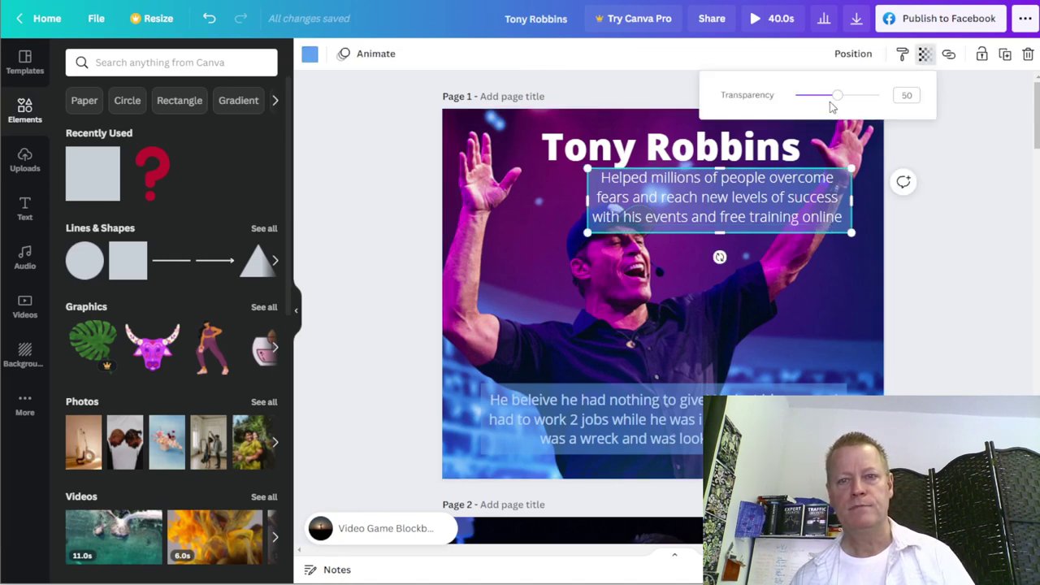
drag(838, 98, 853, 97)
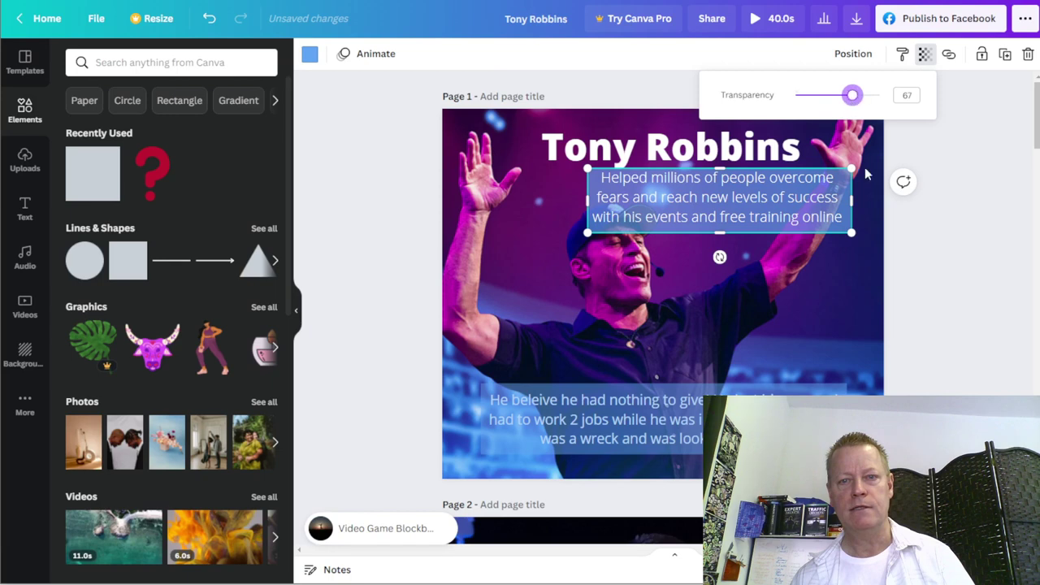
click(890, 289)
Raise the transparency value of the lower blue rectangle to make it more opaque, like the upper one
click(813, 422)
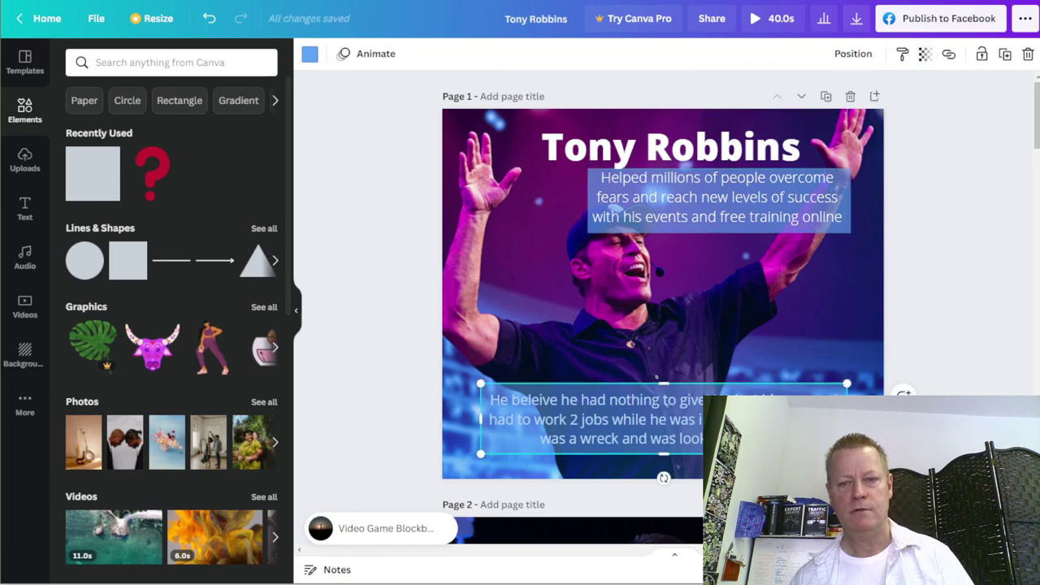
click(925, 54)
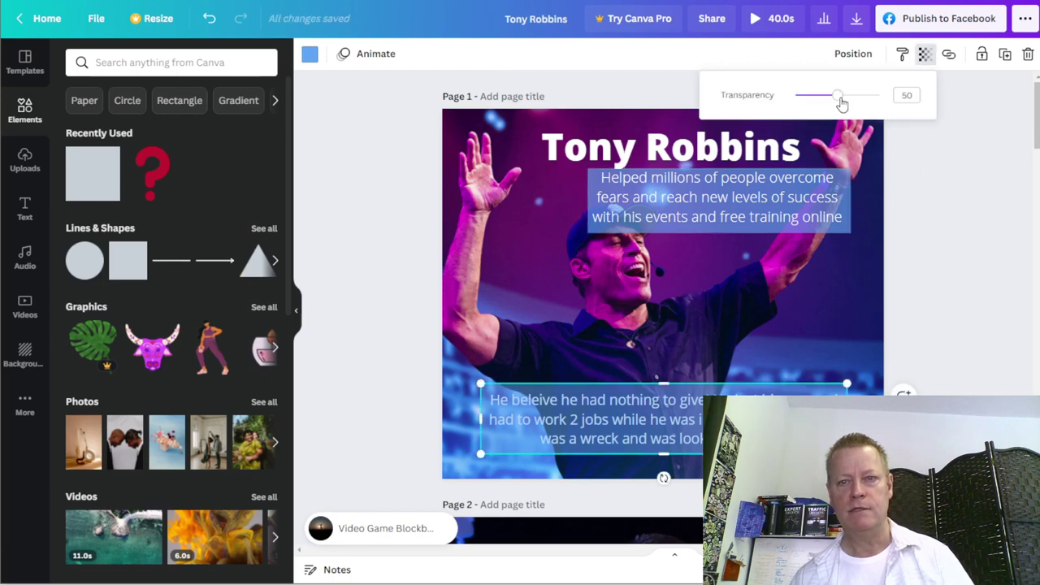
drag(841, 104, 854, 96)
click(947, 290)
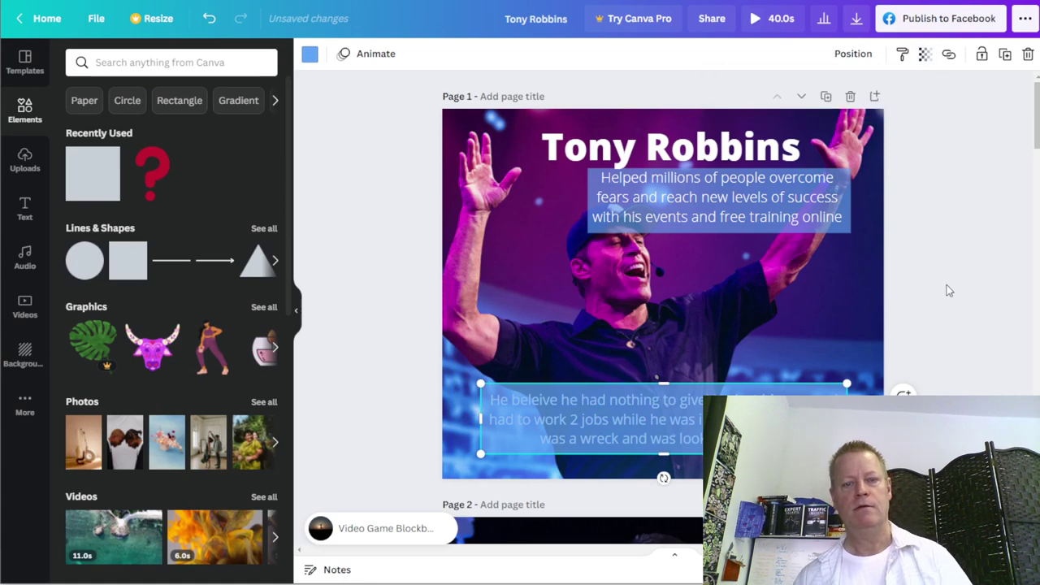
click(732, 327)
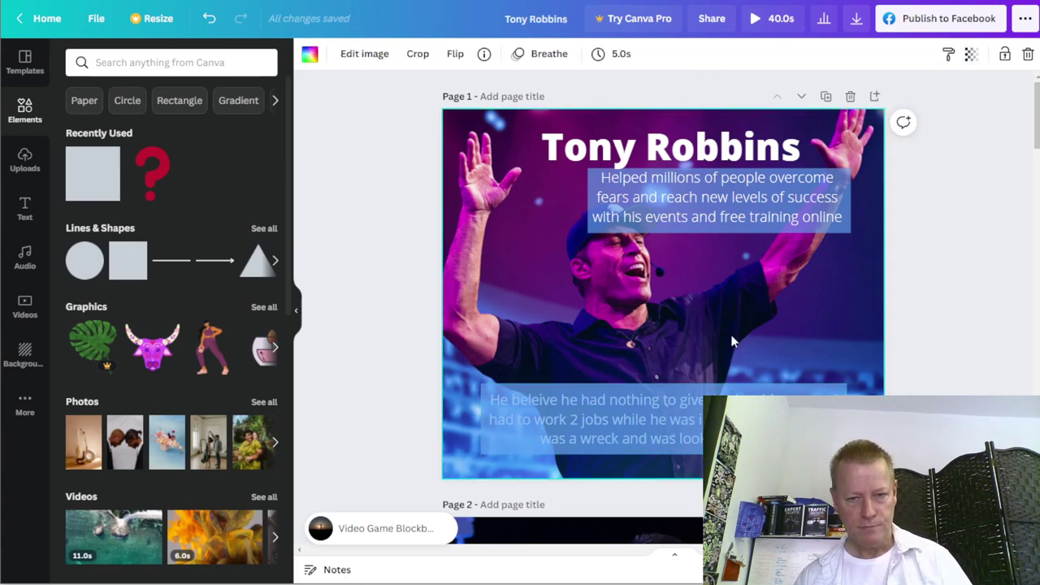
Send the lower blue rectangle behind its text block on page 1
click(698, 423)
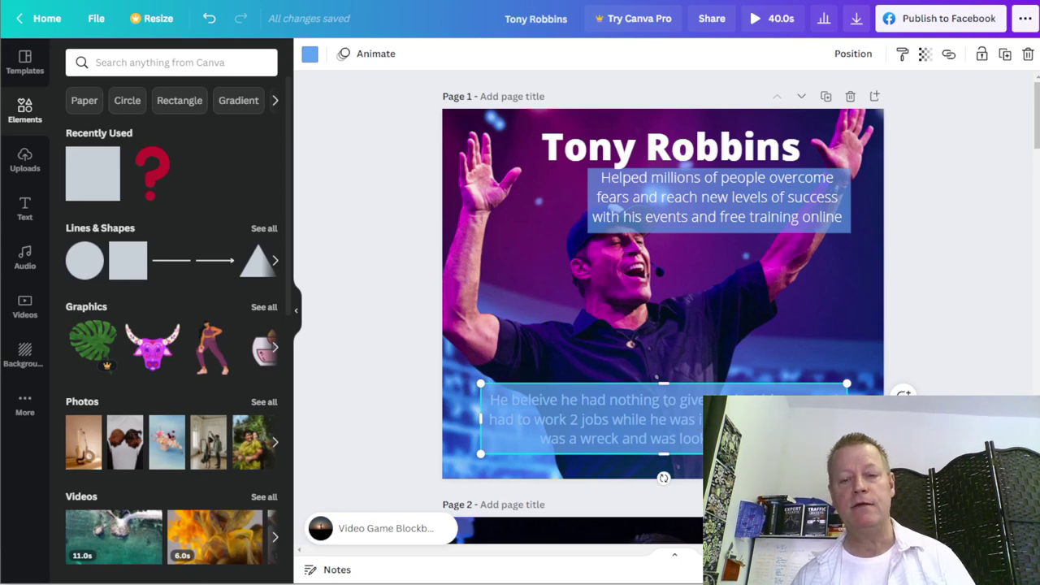
right_click(719, 427)
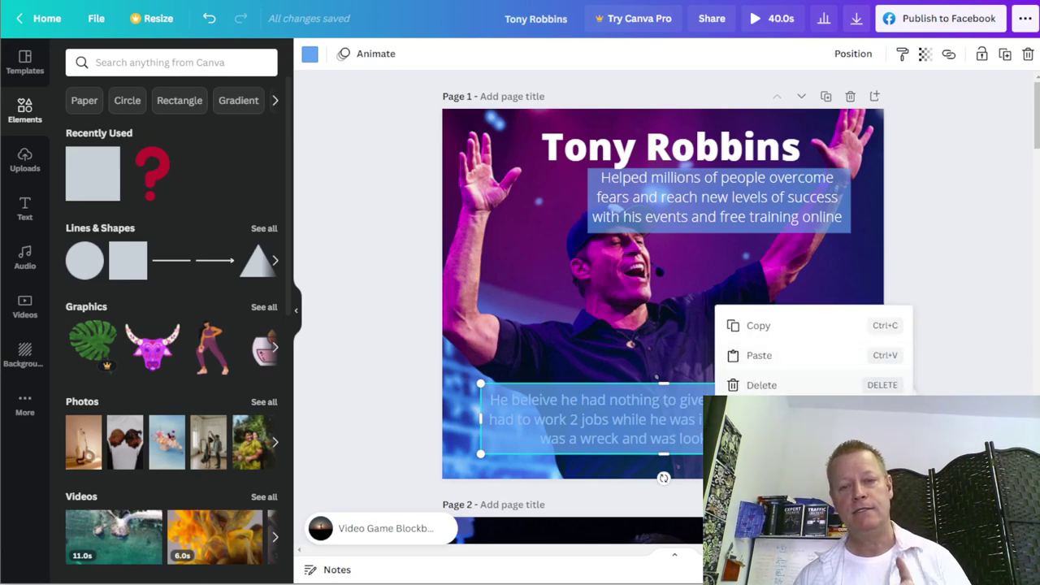
click(841, 356)
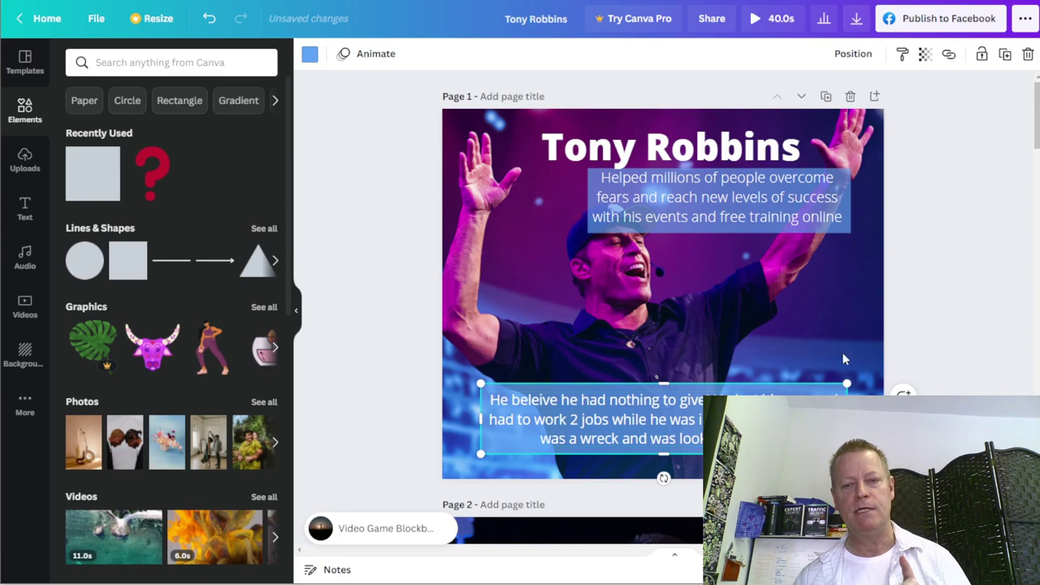
click(935, 242)
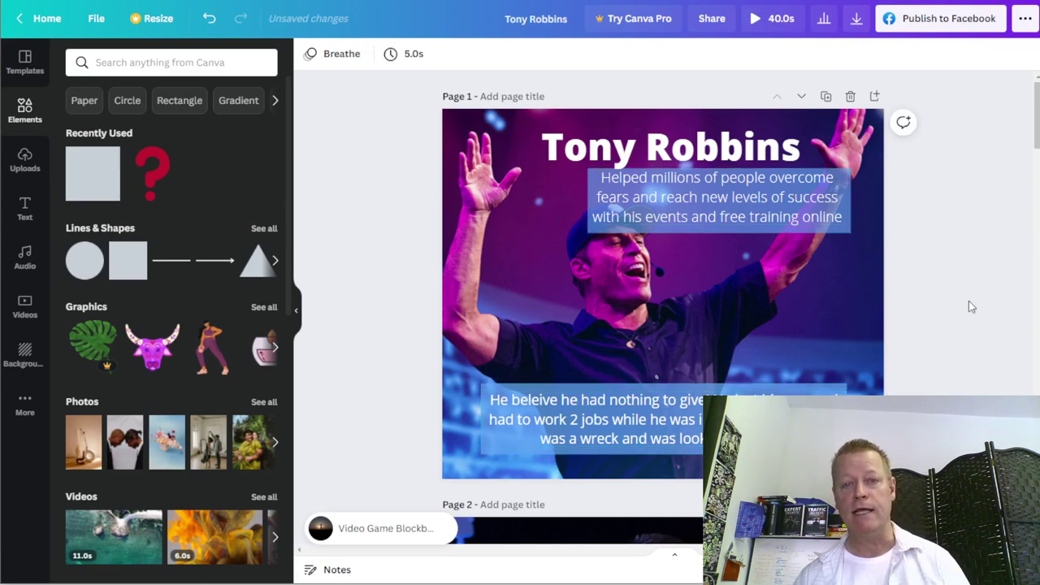
Preview the video, close the preview and look over the first pages of the design
click(775, 18)
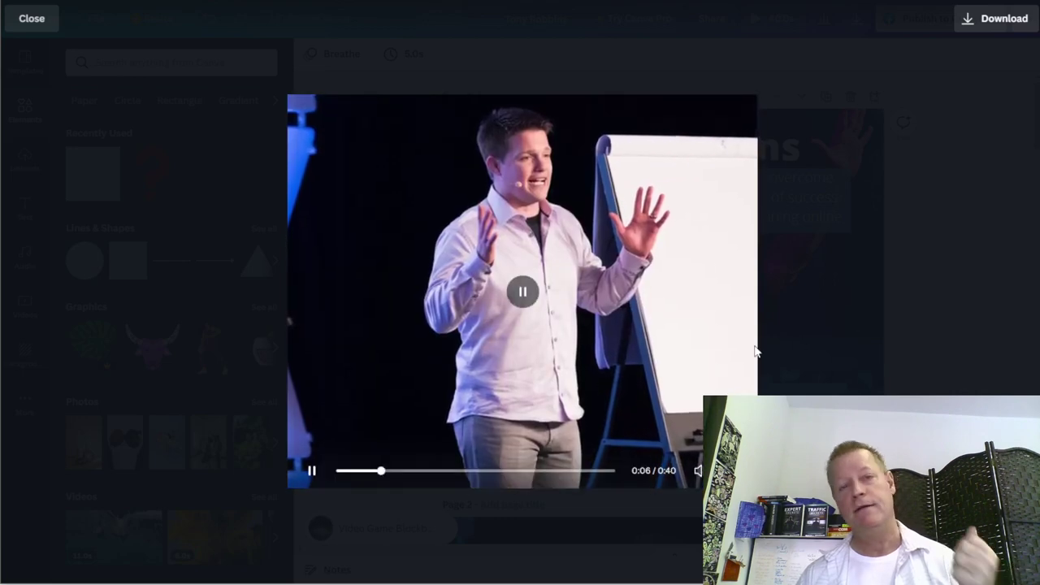
click(600, 342)
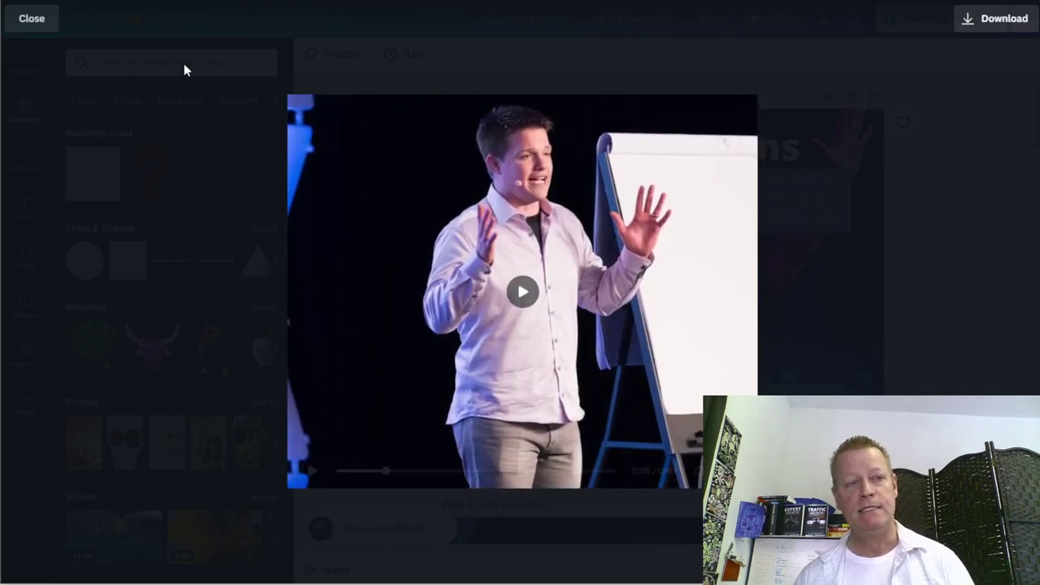
click(39, 23)
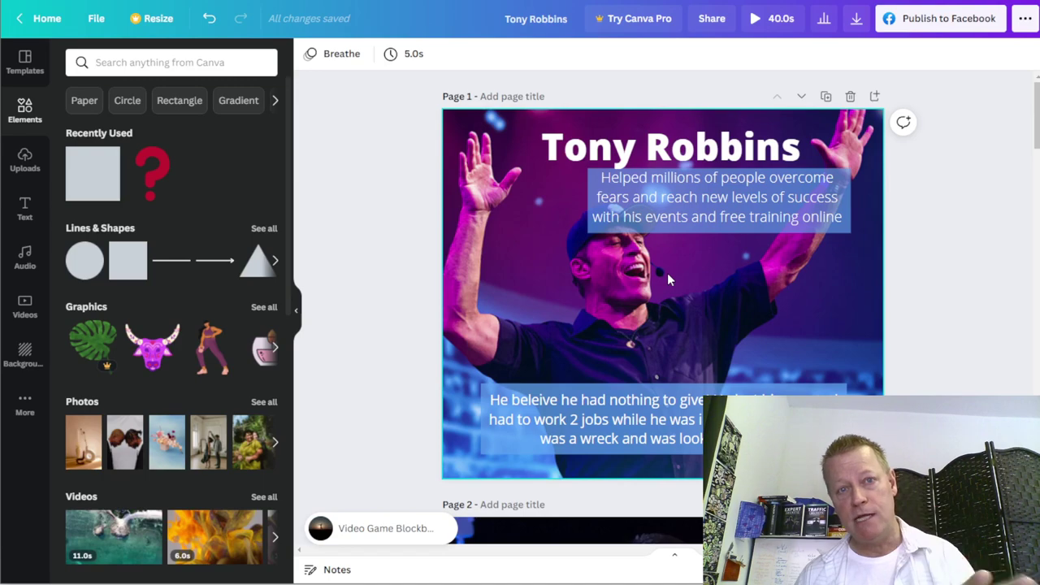
scroll(667, 279, down, 6)
scroll(668, 278, down, 1)
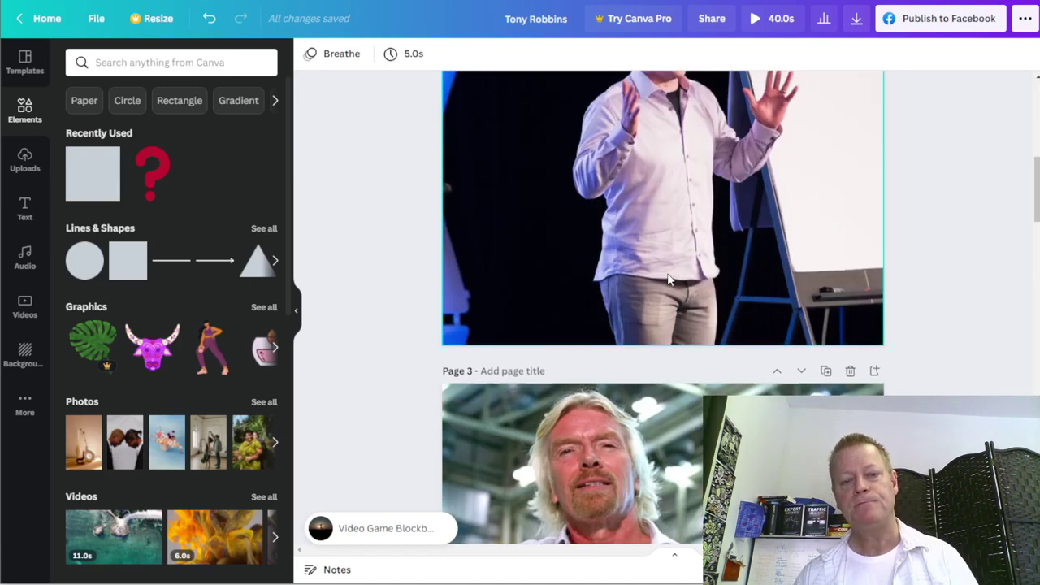
scroll(667, 273, up, 8)
scroll(681, 269, down, 4)
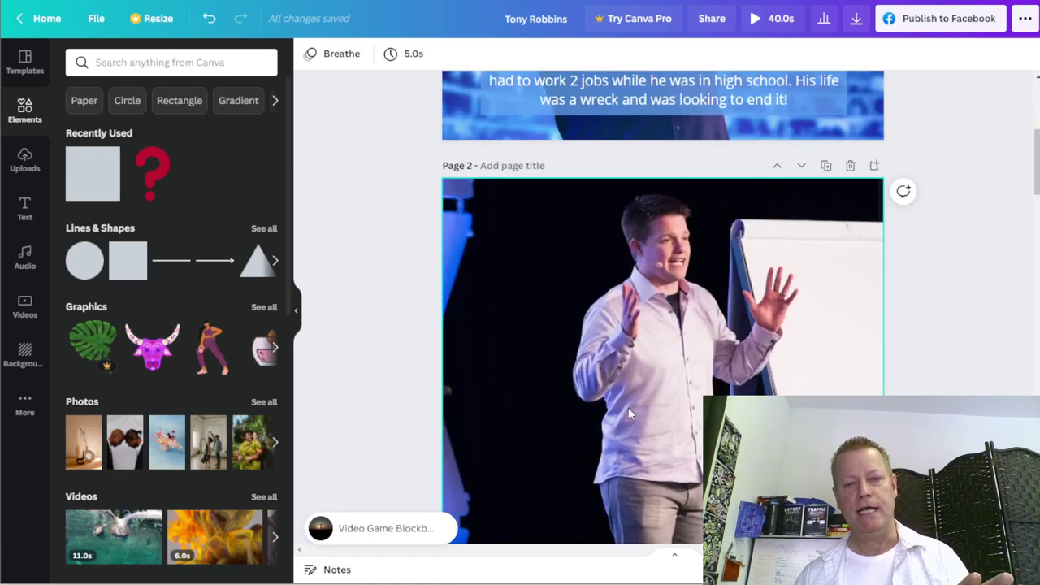
scroll(593, 308, up, 4)
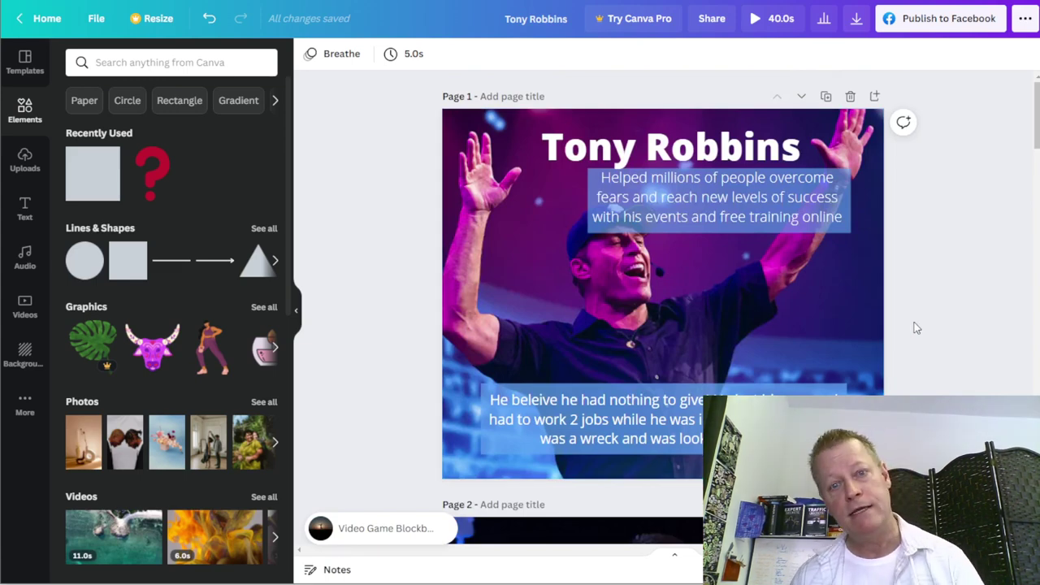
Nudge the upper description text on page 1 slightly down and right to centre it within its blue rectangle
drag(683, 190, 691, 201)
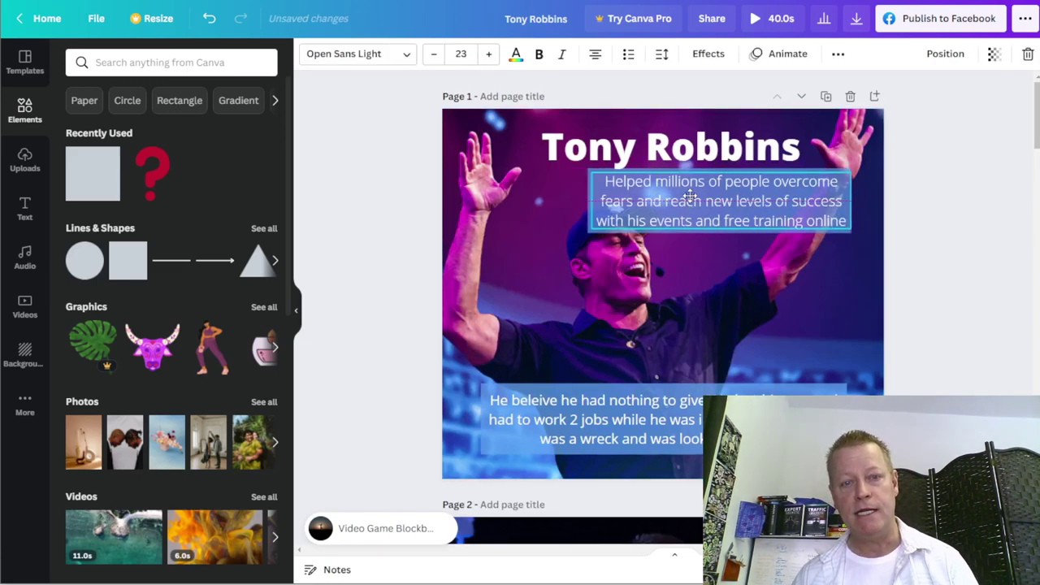
click(957, 244)
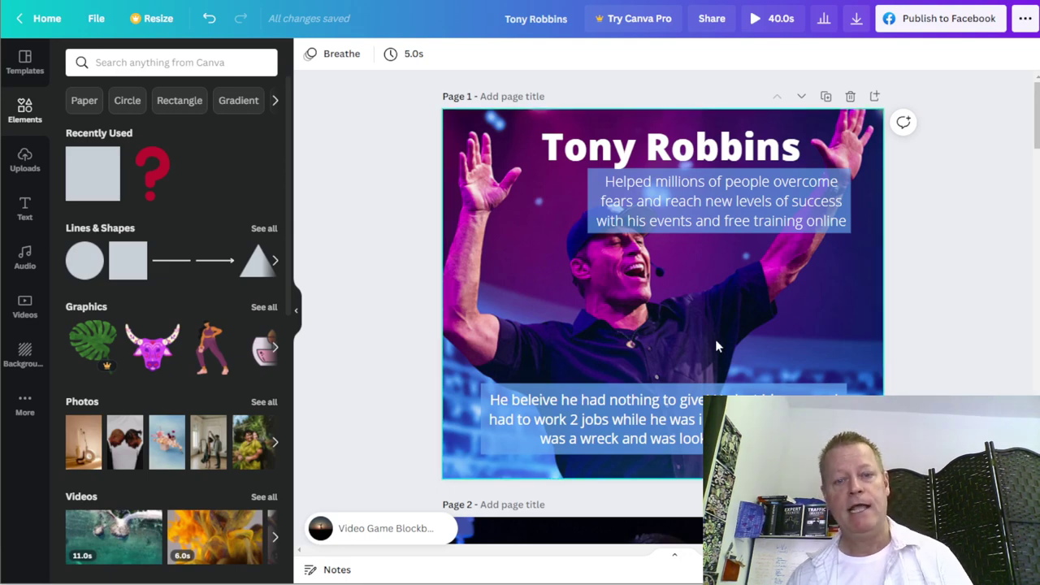
Move the creator's portrait page up from page 8 to page 4
scroll(923, 369, down, 10)
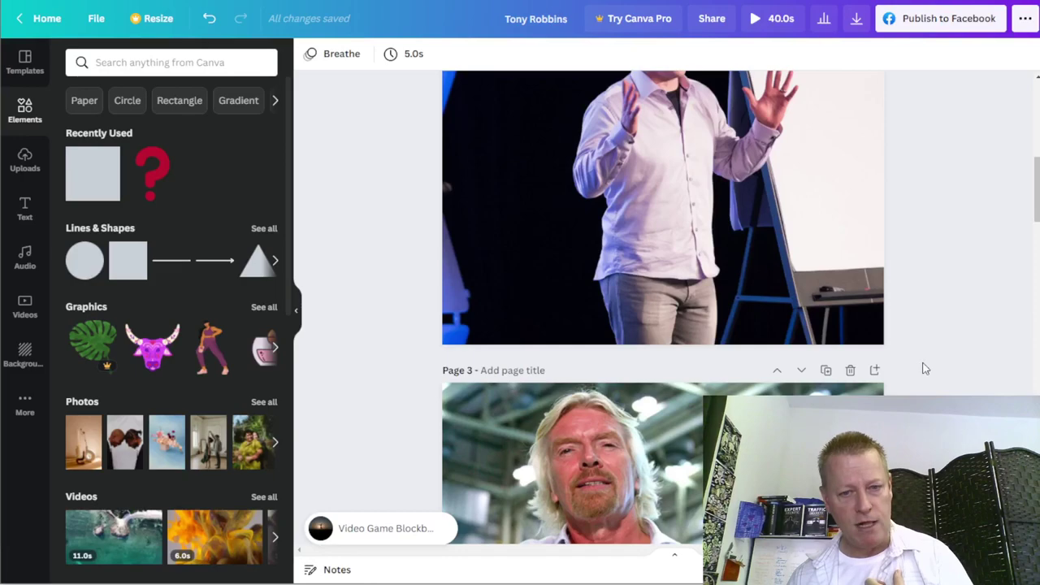
scroll(923, 369, down, 3)
scroll(923, 369, down, 2)
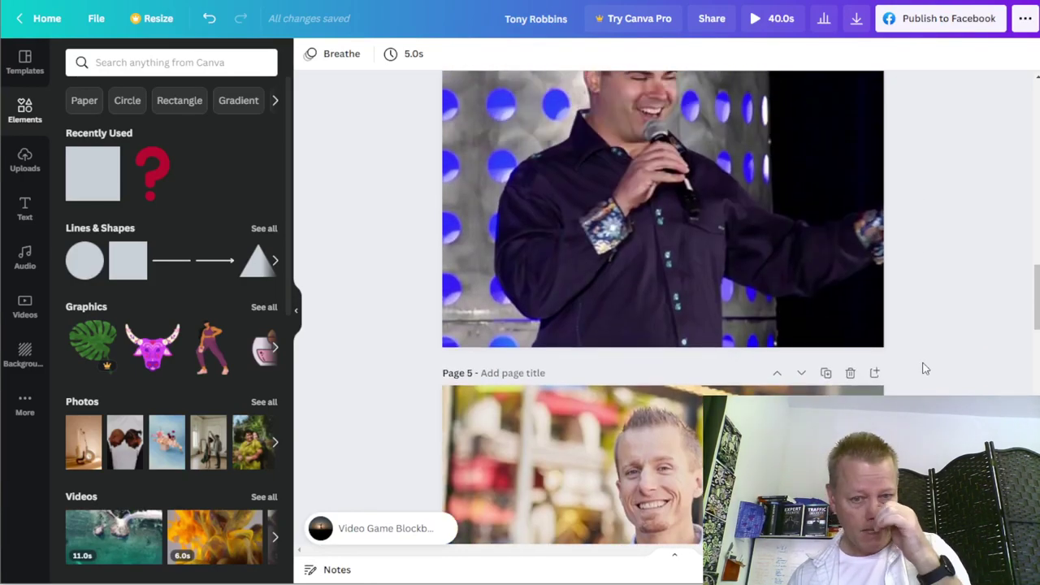
scroll(922, 367, down, 3)
scroll(662, 366, down, 10)
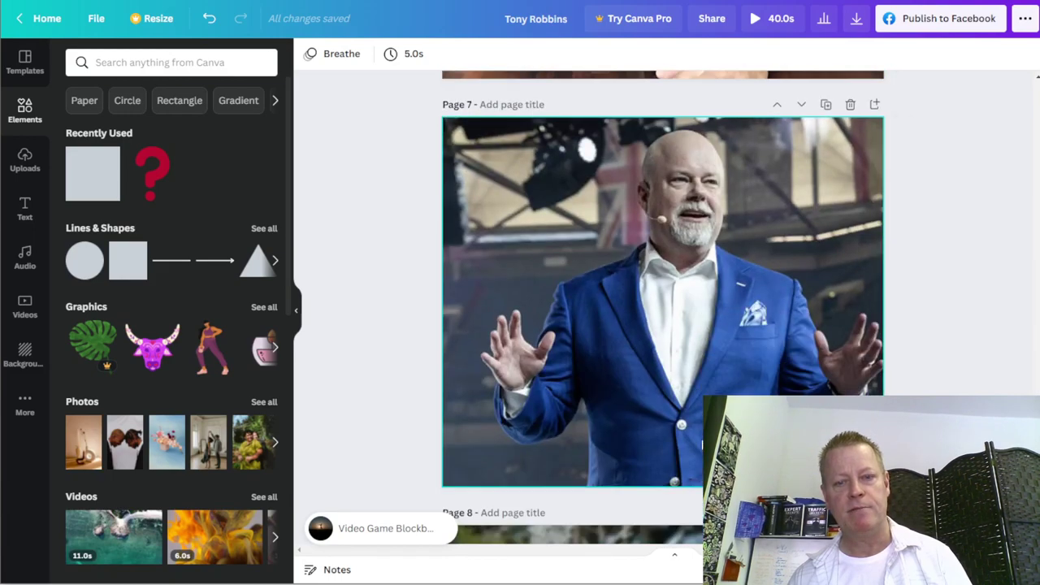
scroll(927, 396, up, 1)
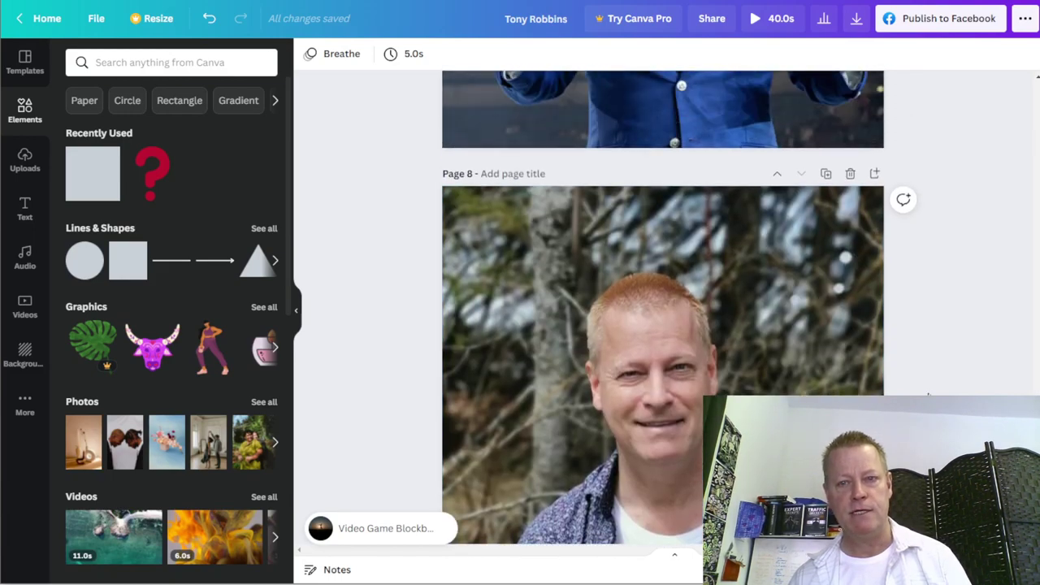
click(778, 177)
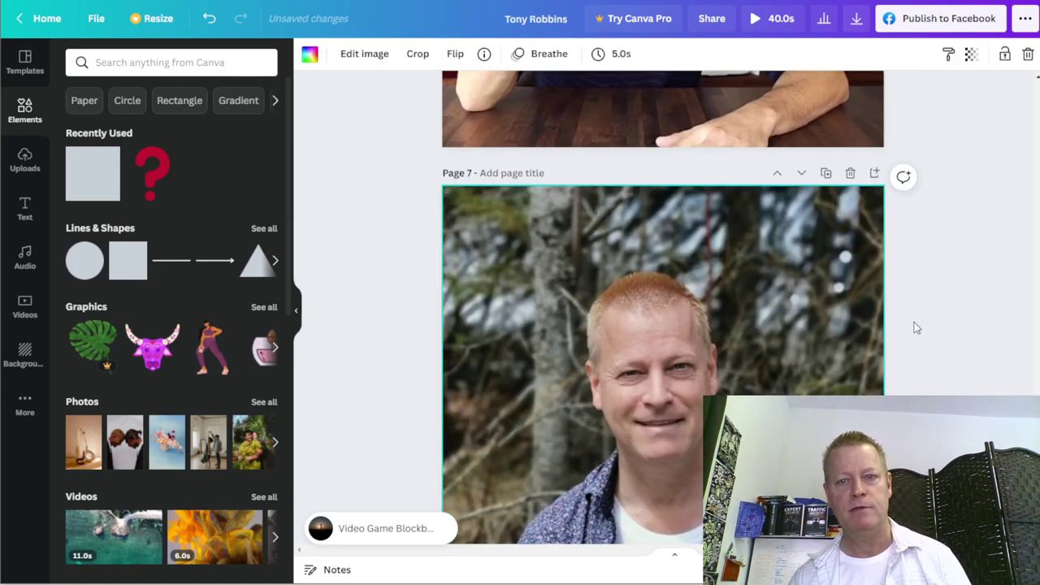
click(778, 195)
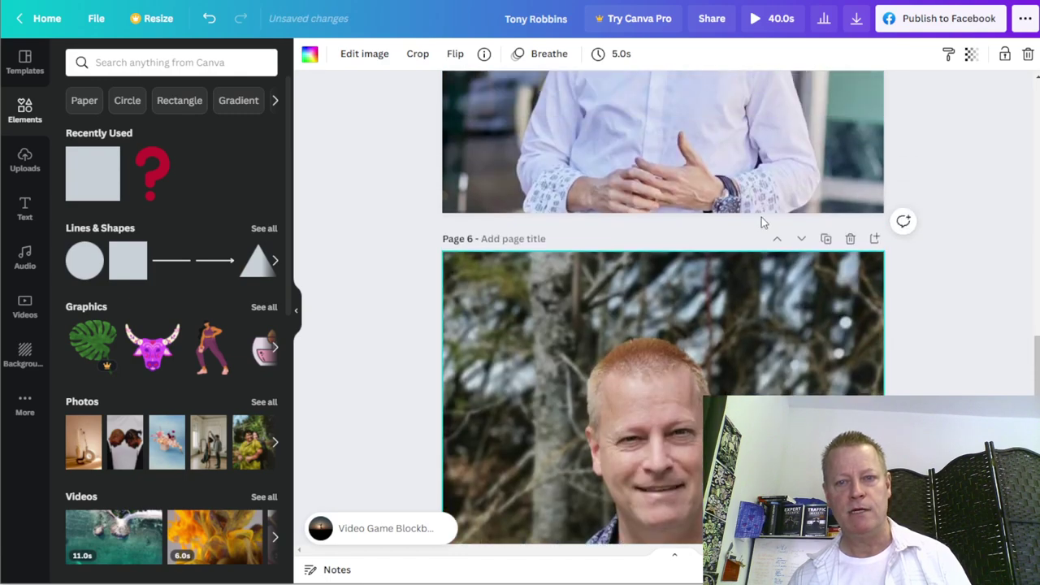
click(778, 236)
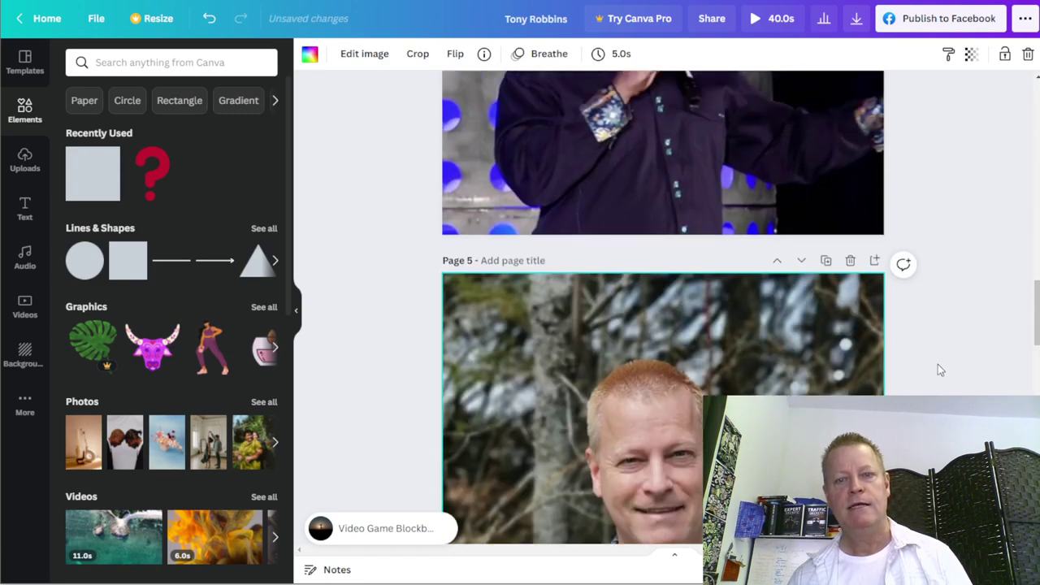
click(777, 260)
scroll(919, 353, up, 8)
scroll(920, 353, up, 5)
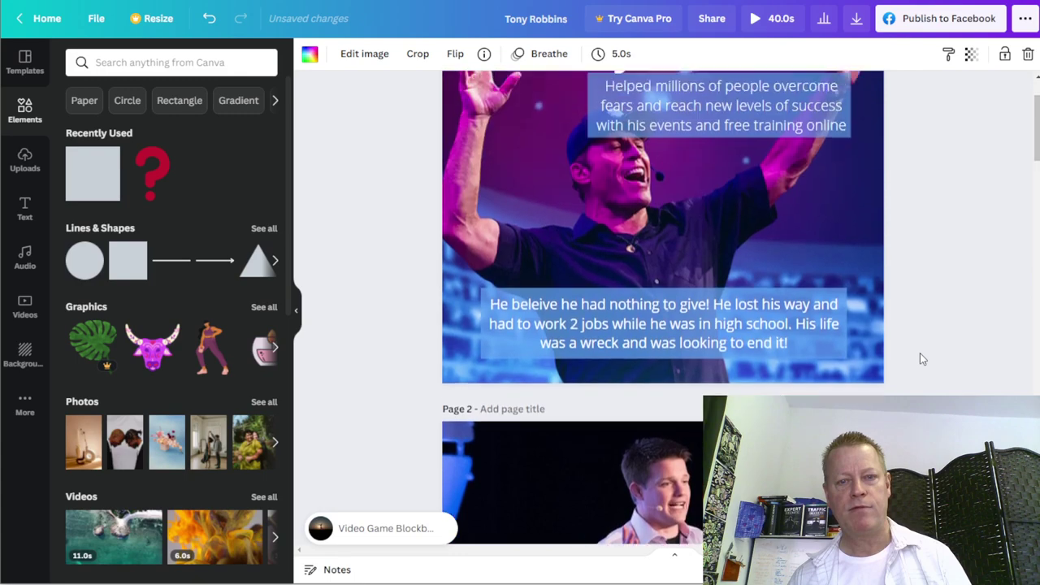
scroll(920, 352, down, 10)
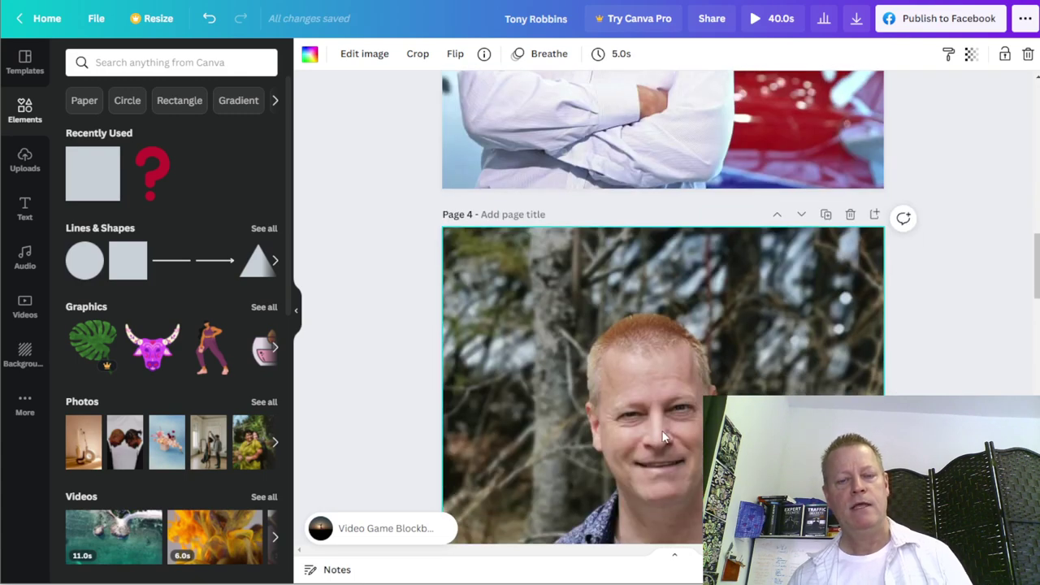
scroll(952, 379, up, 3)
scroll(954, 379, up, 8)
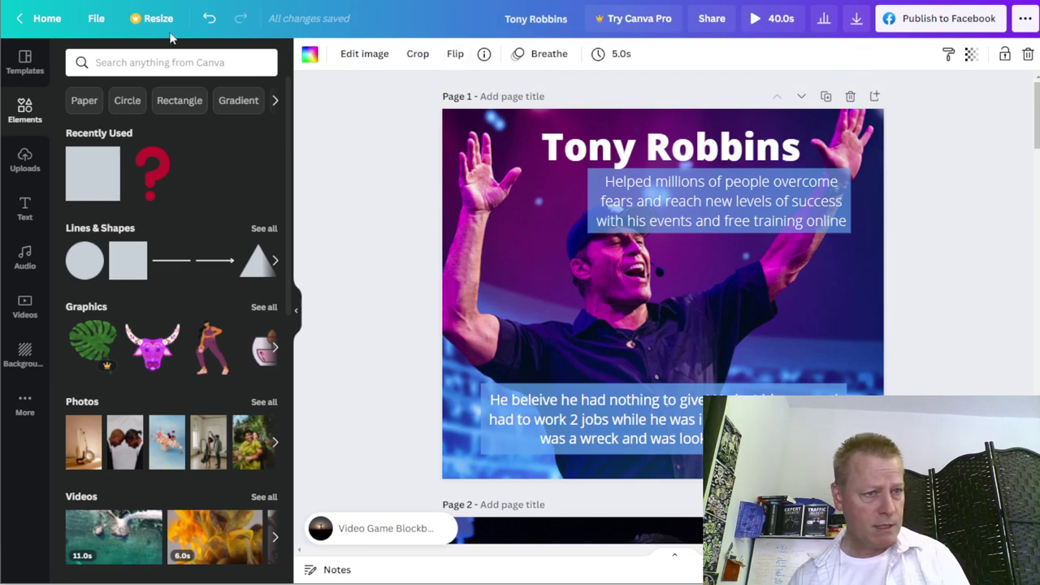
Make a copy of the design and rename the original as "Leaders video - Tony Robbins"
click(96, 18)
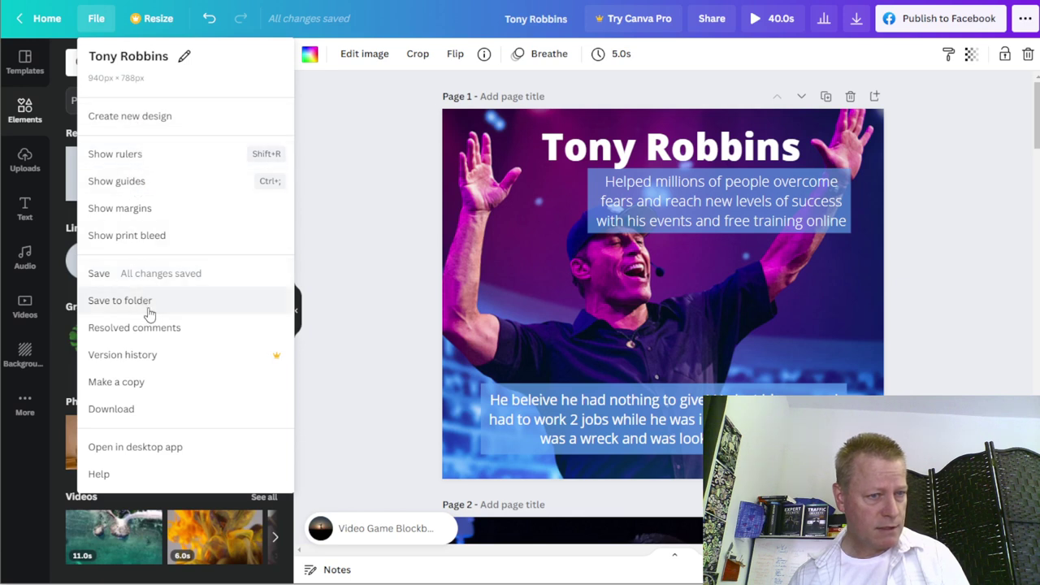
click(185, 389)
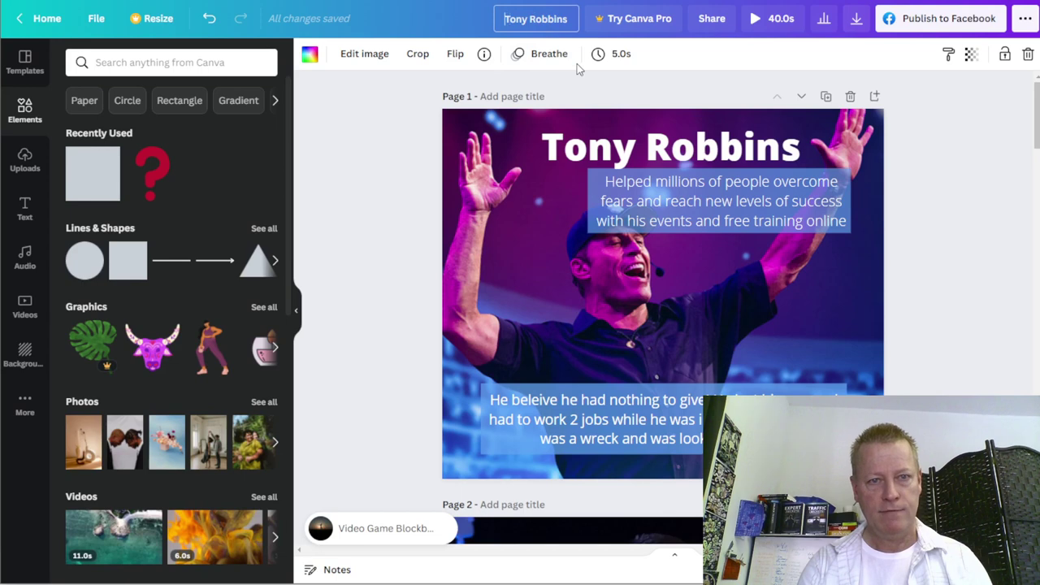
text(Leaders |)
text(ideo -)
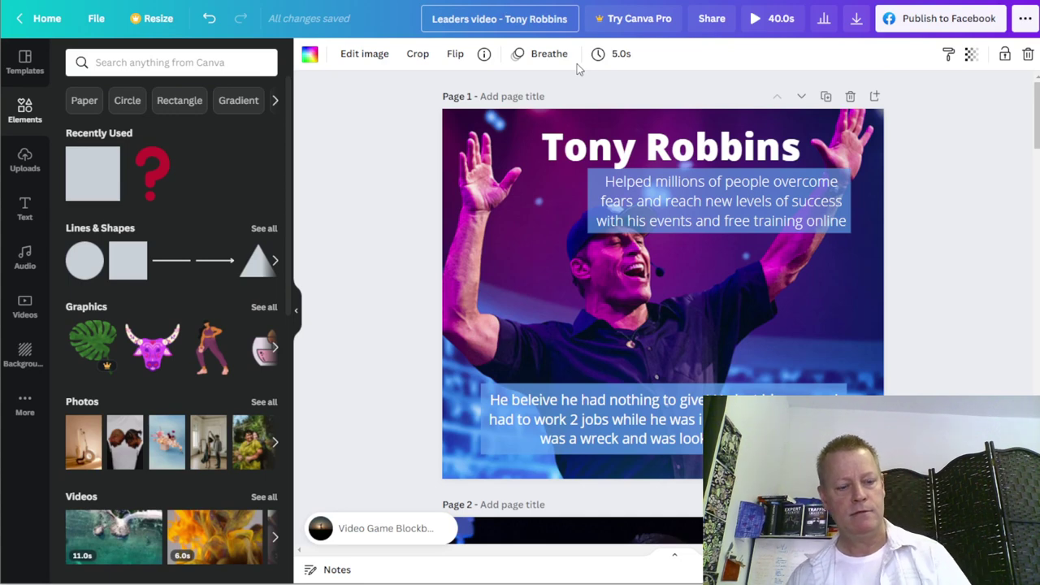
click(374, 137)
Switch to the copied design and rename it as "Leaders video - Russell Brunson"
key(F5)
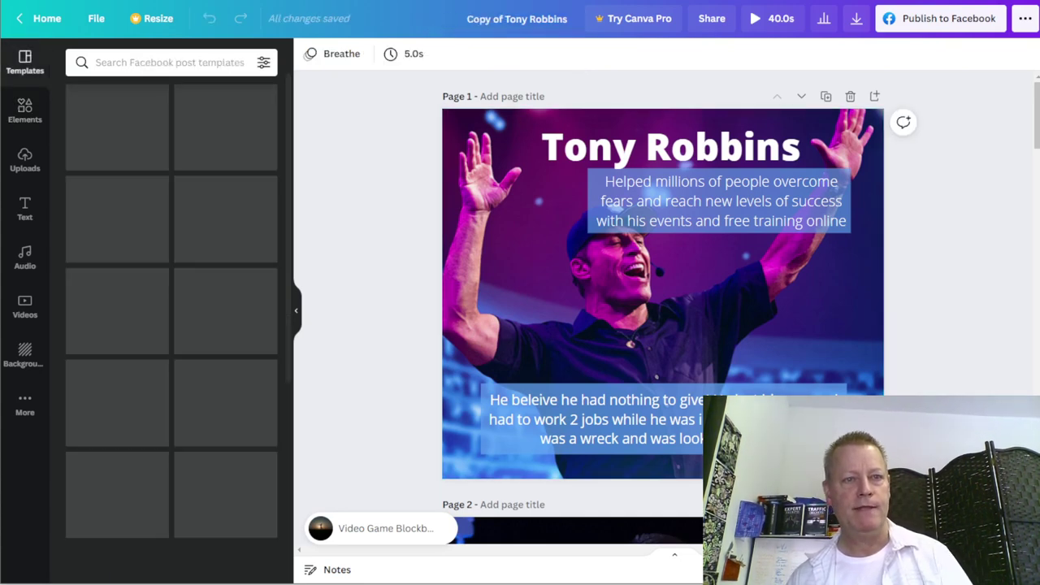
click(520, 12)
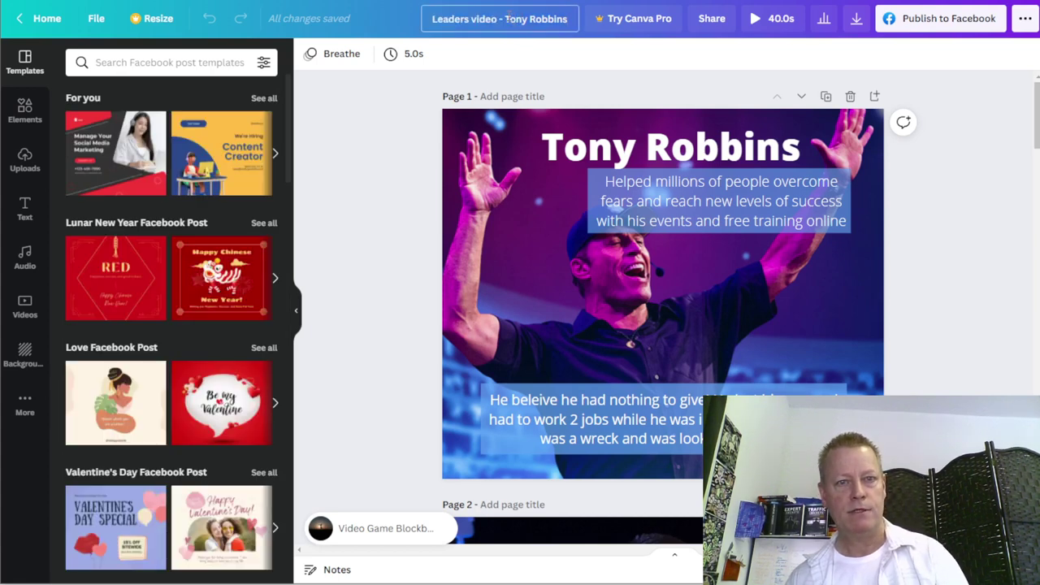
key(BackSpace)
key(BackSpace)
key(BackSpace)
key(BackSpace)
key(BackSpace)
key(BackSpace)
key(BackSpace)
key(BackSpace)
key(BackSpace)
key(BackSpace)
key(BackSpace)
key(BackSpace)
text(Rus)
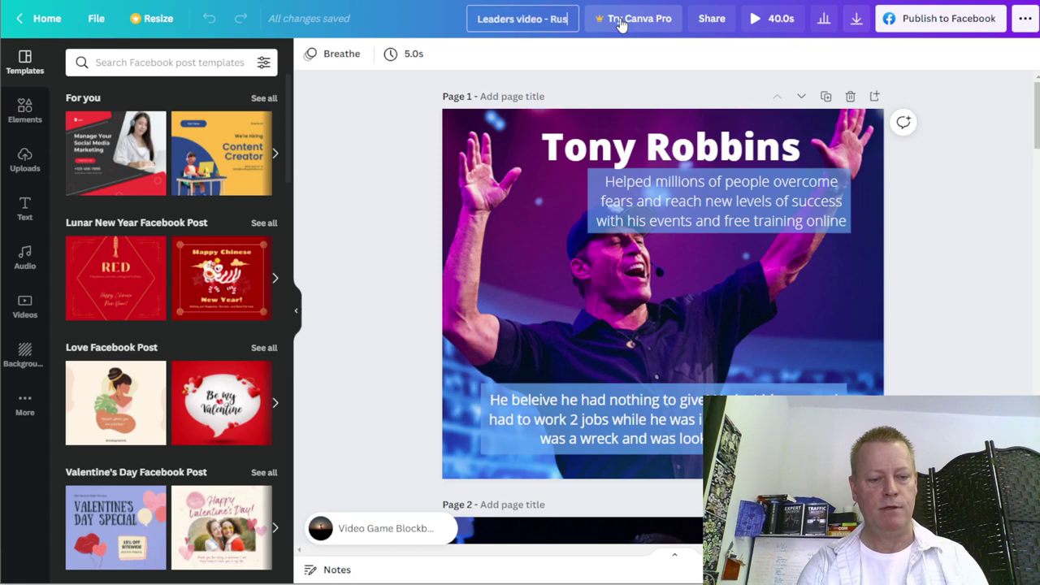
text(sell Brunson)
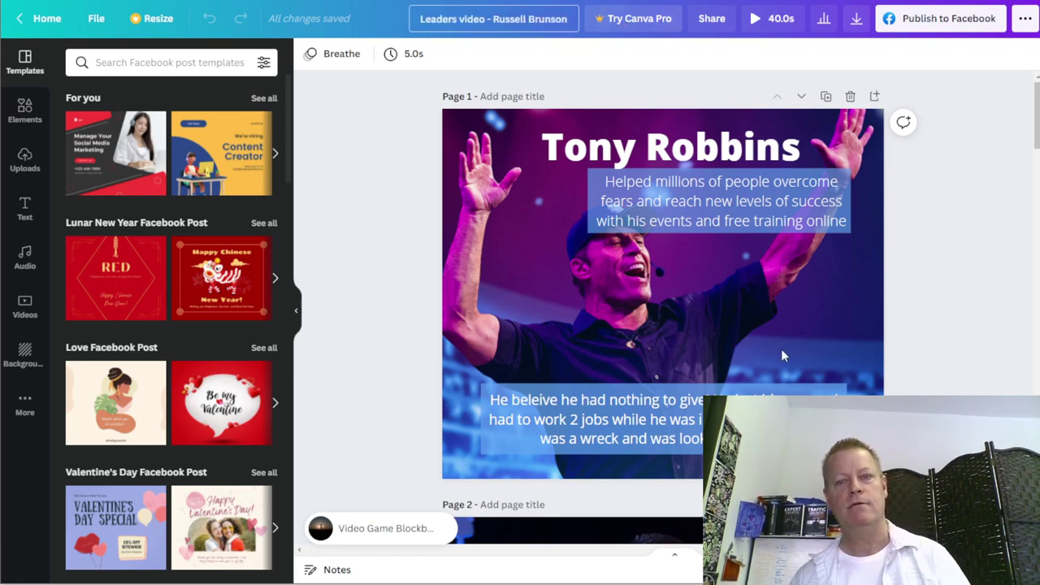
click(912, 294)
Move the page 2 photo of the speaker at the flip chart up to page 1, ahead of the Tony Robbins page
scroll(954, 328, down, 3)
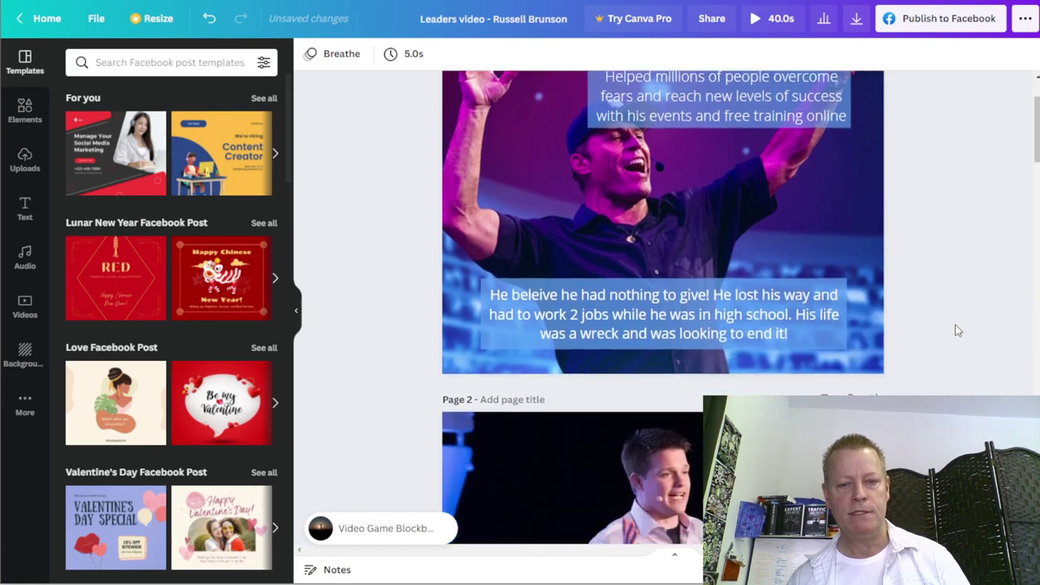
click(776, 367)
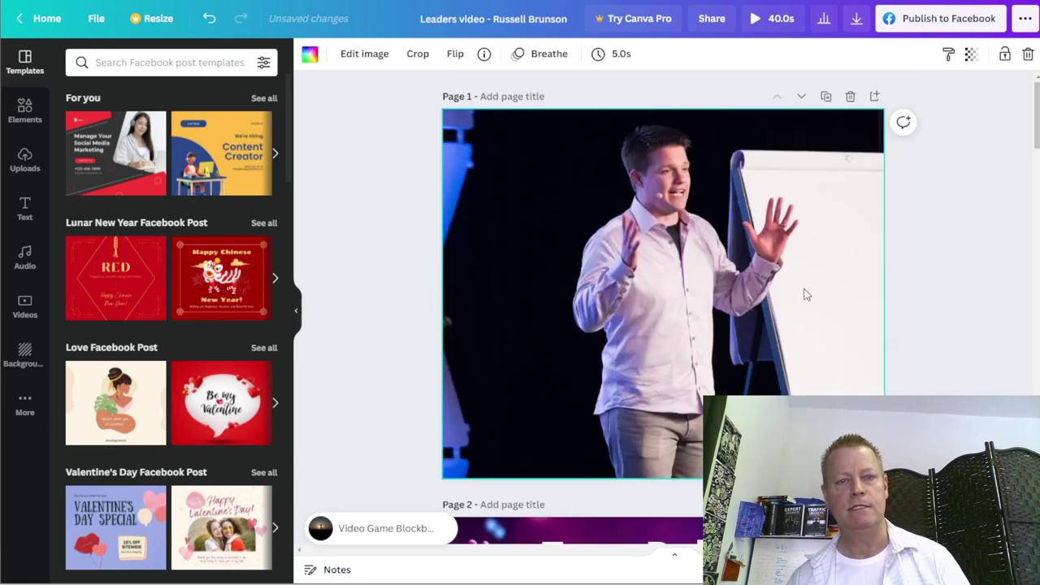
scroll(679, 281, down, 3)
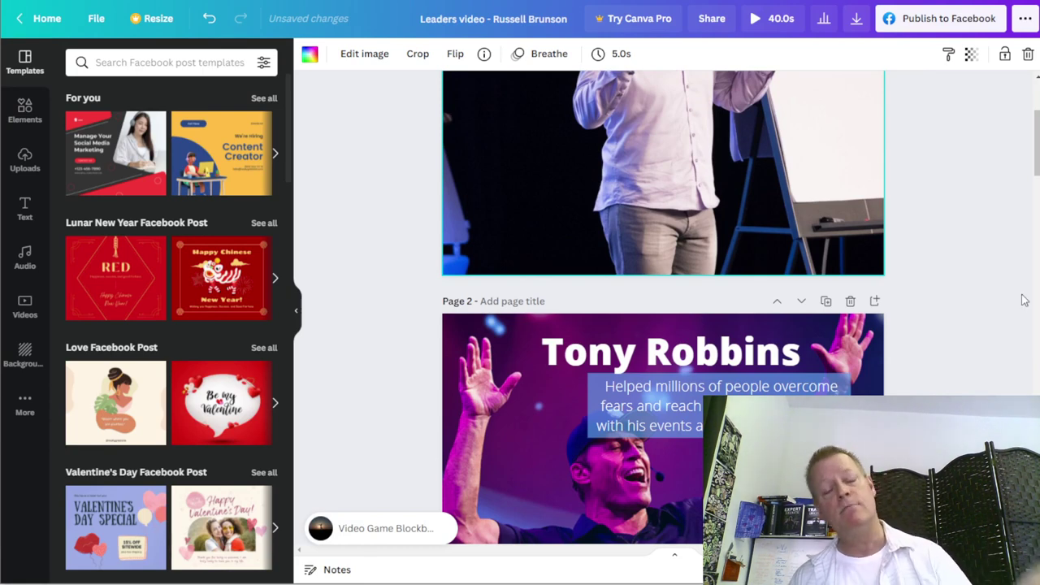
scroll(1018, 300, down, 4)
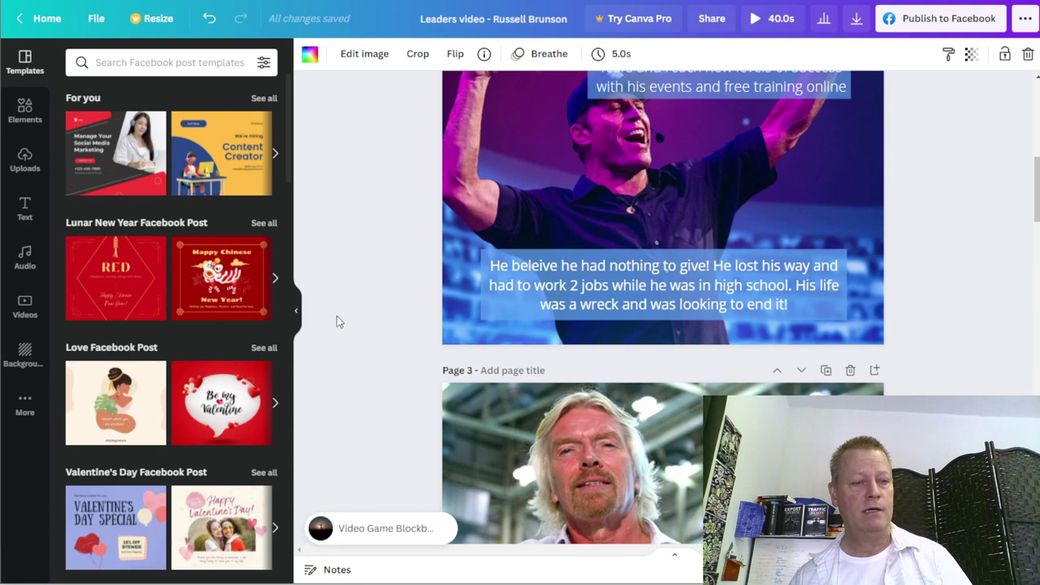
click(339, 184)
Make a copy of the Russell Brunson design and move the copy's page 3 up to page 1
click(95, 17)
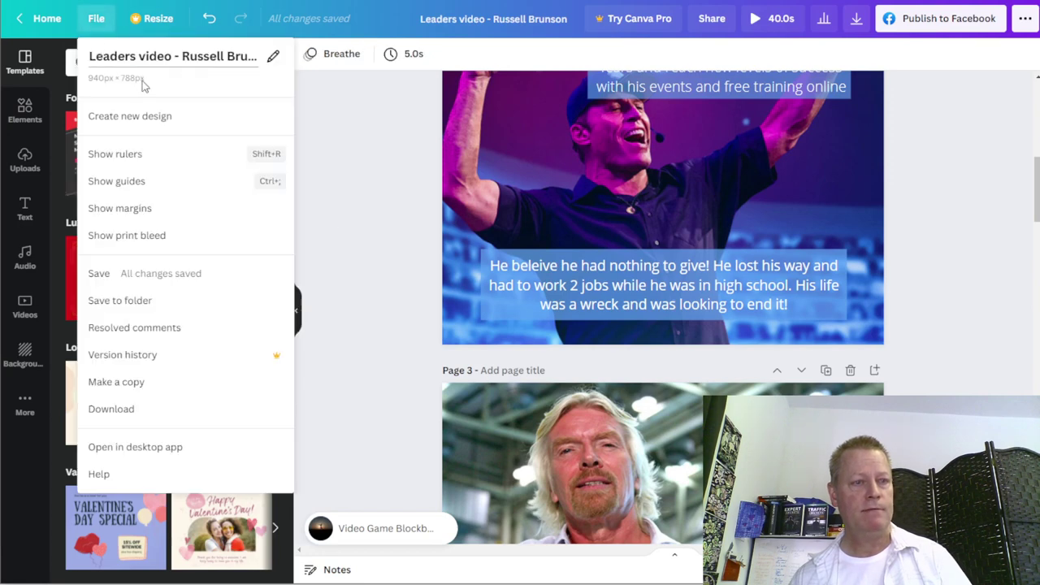
click(116, 382)
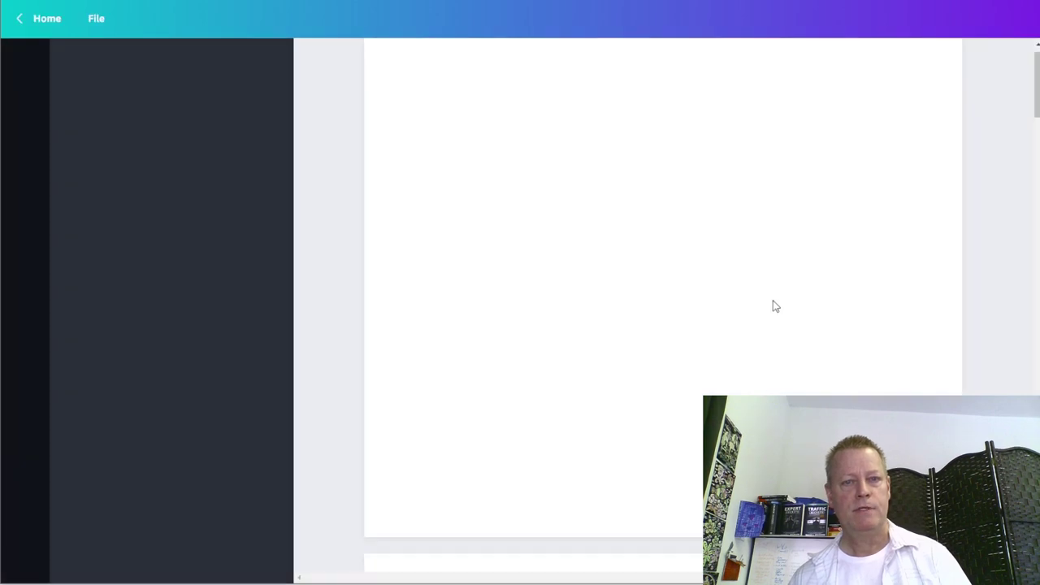
scroll(928, 382, down, 5)
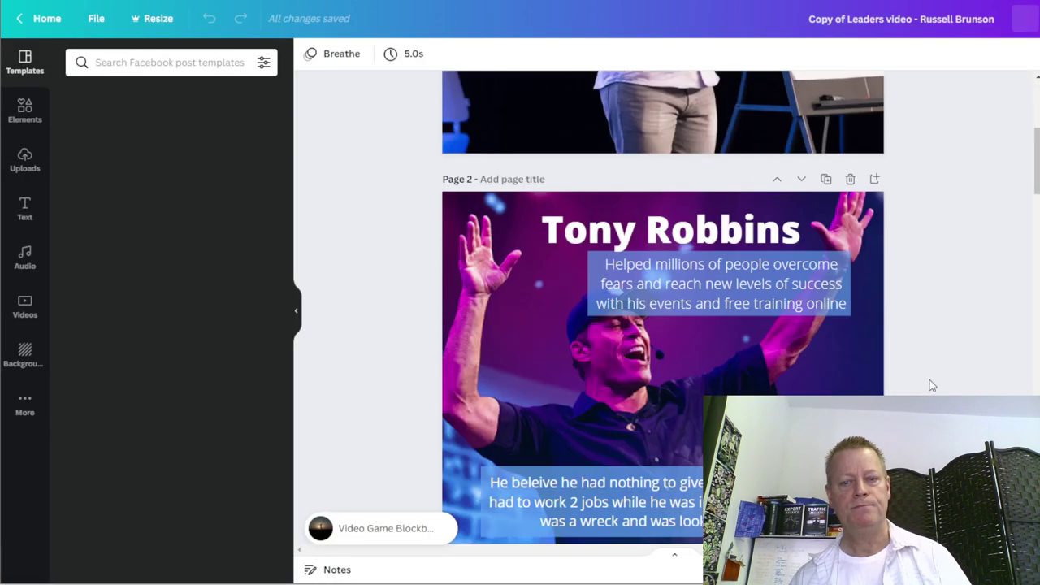
scroll(929, 380, down, 1)
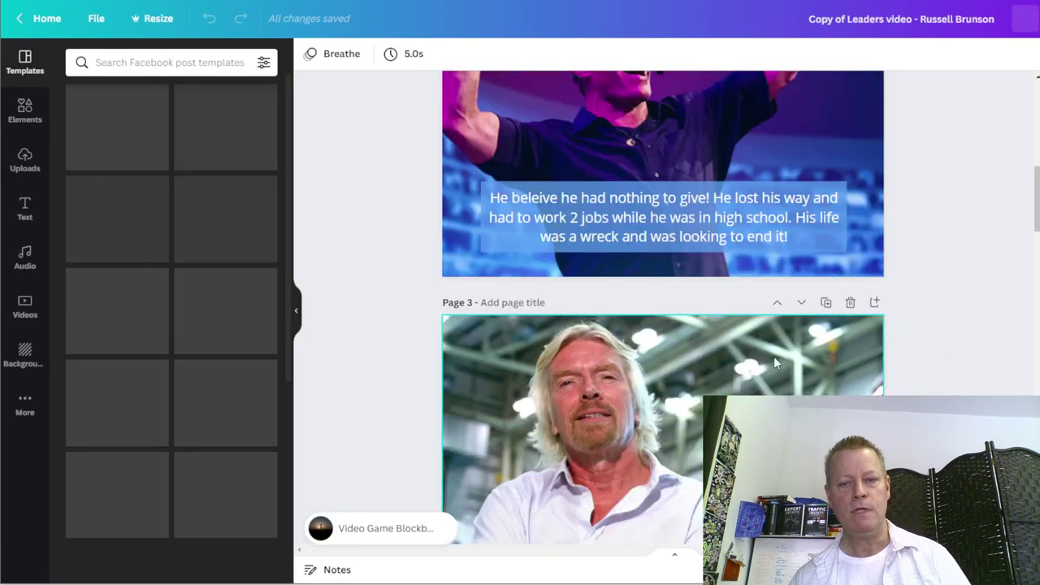
click(777, 302)
click(776, 303)
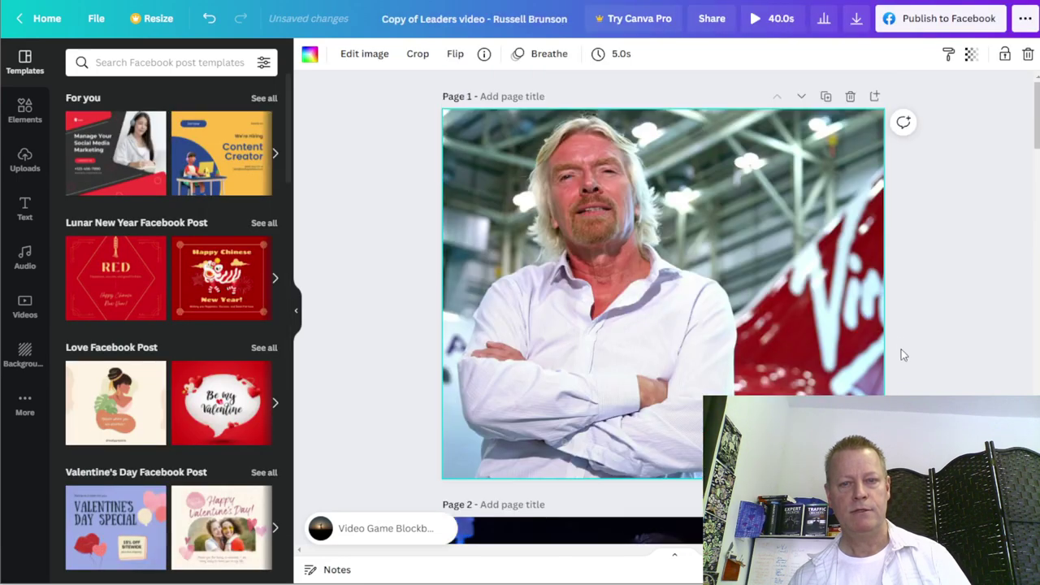
Rename the new copy as "Leaders video - Richard Branson", removing the "Copy of" prefix
click(496, 18)
key(BackSpace)
key(BackSpace)
key(BackSpace)
key(BackSpace)
key(BackSpace)
key(BackSpace)
key(BackSpace)
key(BackSpace)
key(BackSpace)
key(BackSpace)
key(BackSpace)
key(BackSpace)
key(BackSpace)
key(BackSpace)
key(BackSpace)
text(Richard Bransonrd Branson)
drag(419, 18, 351, 24)
key(BackSpace)
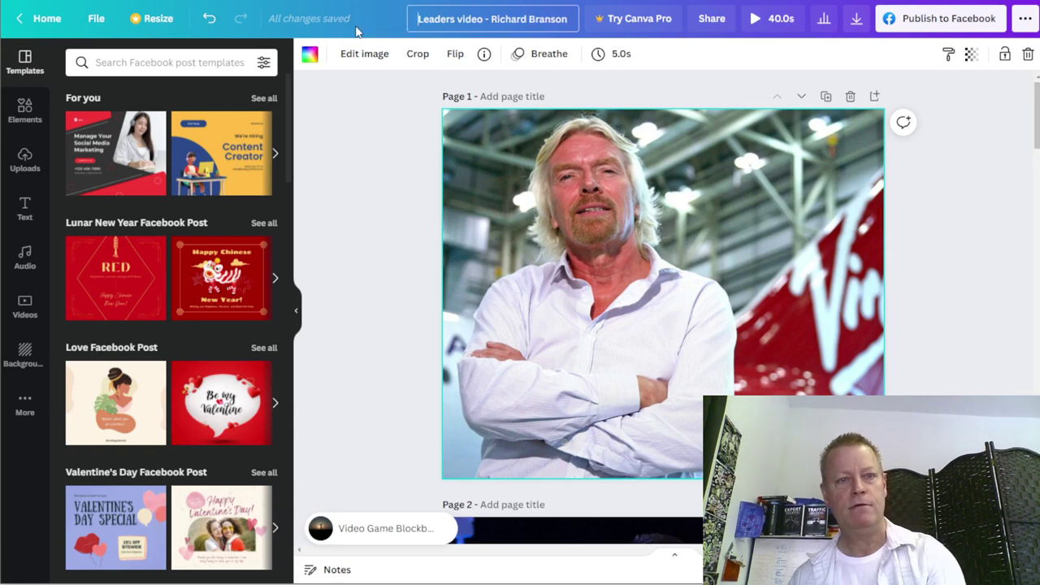
Finish the title edit and review the first three pages of the Richard Branson copy
click(372, 136)
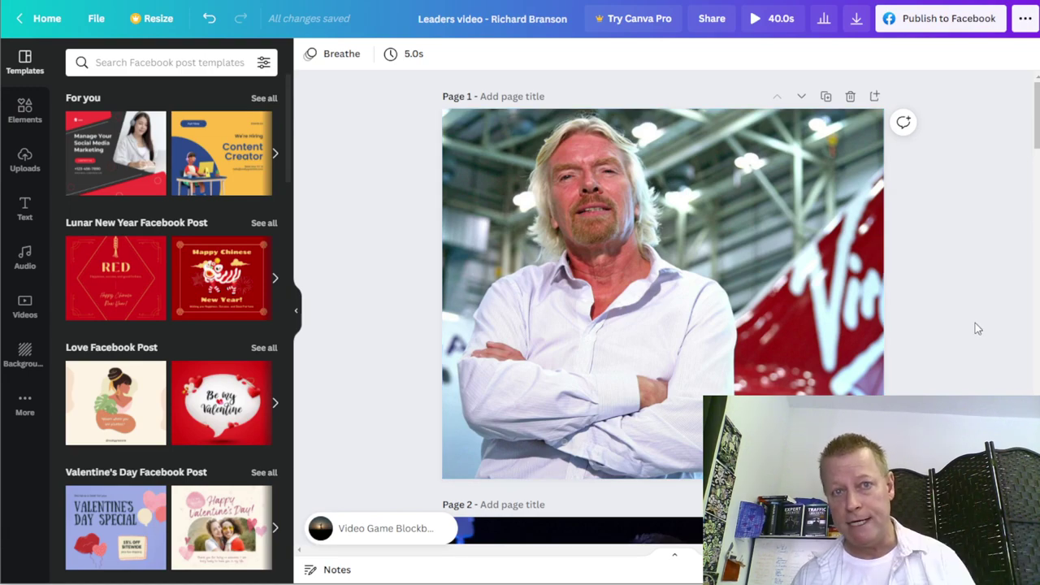
scroll(975, 324, down, 5)
scroll(974, 325, down, 5)
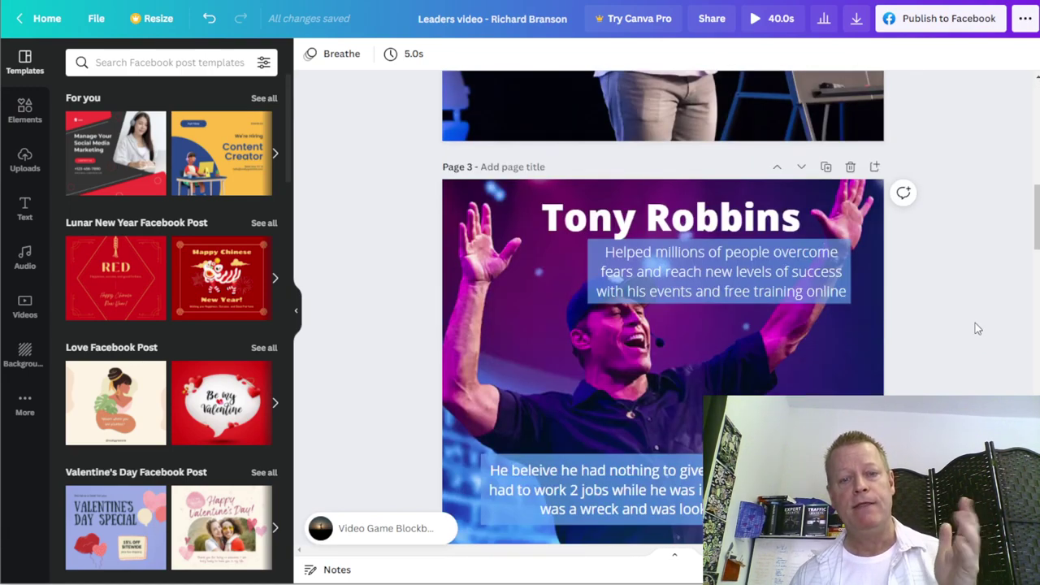
scroll(974, 325, up, 3)
scroll(950, 218, up, 4)
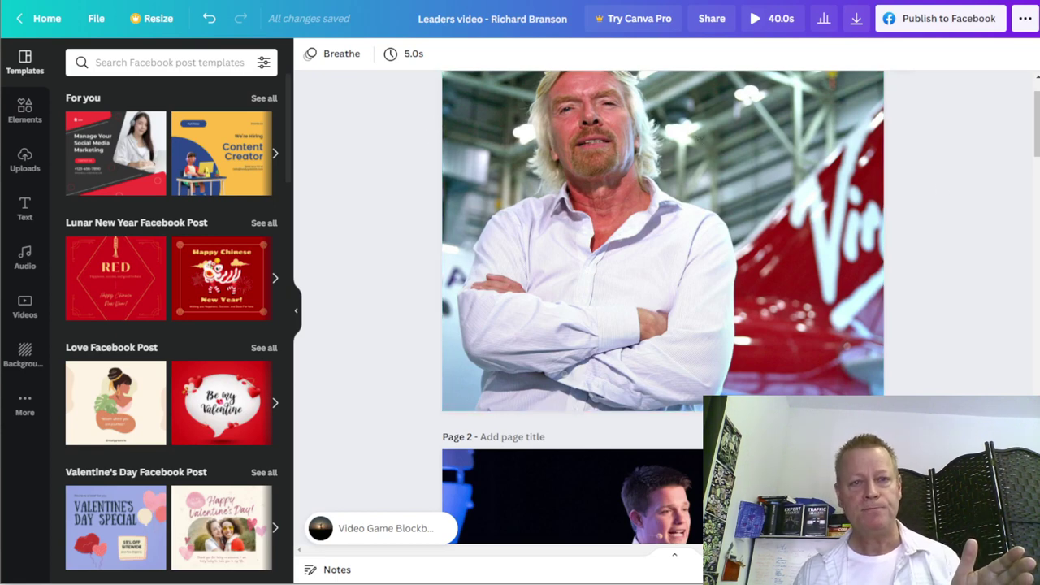
Switch to the Facebook Audiences page in a new browser tab and look through the list of audiences
key(ctrl+t)
click(235, 2)
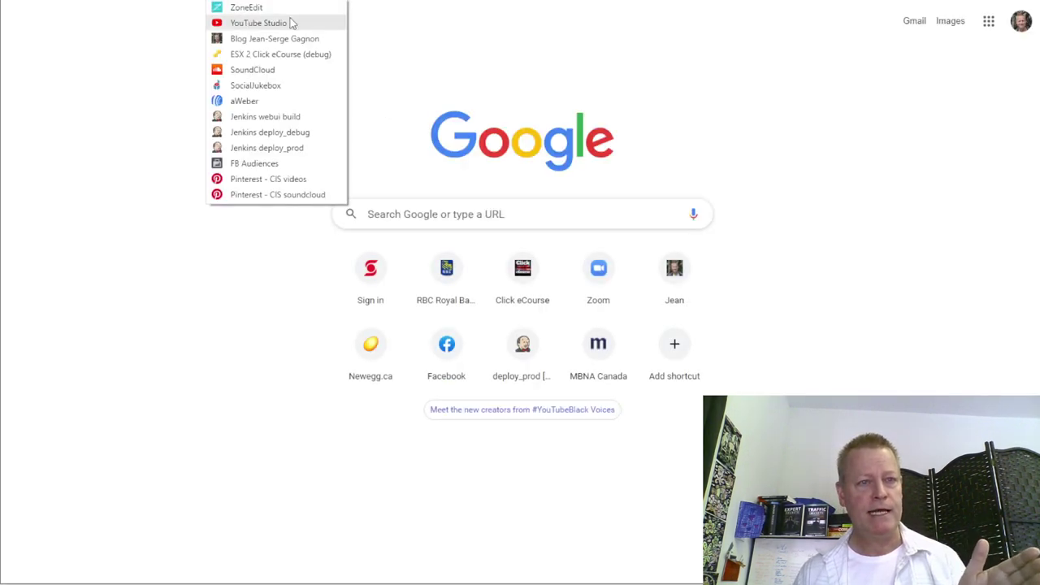
click(273, 173)
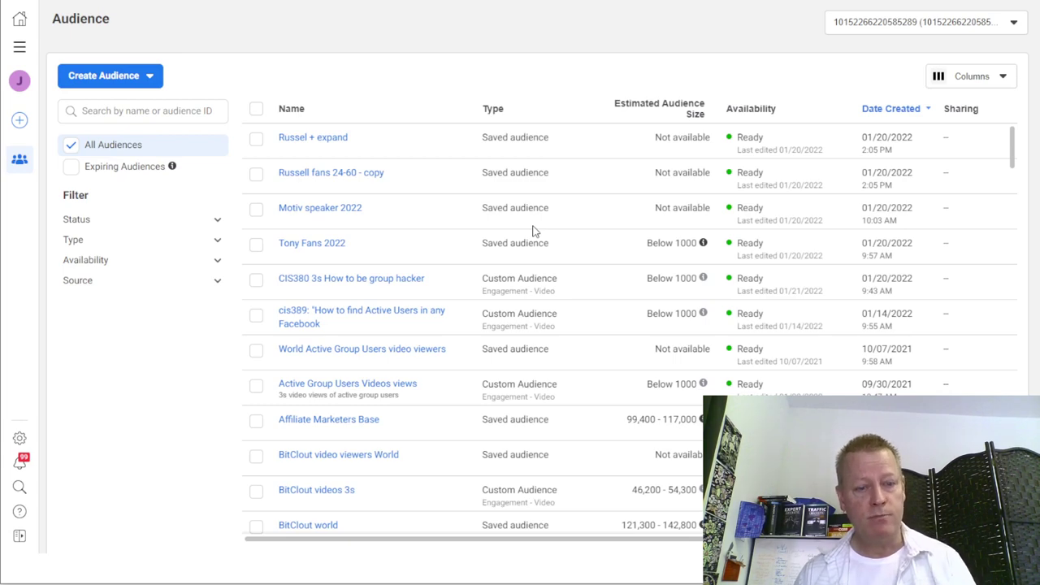
scroll(545, 208, down, 10)
scroll(547, 210, up, 10)
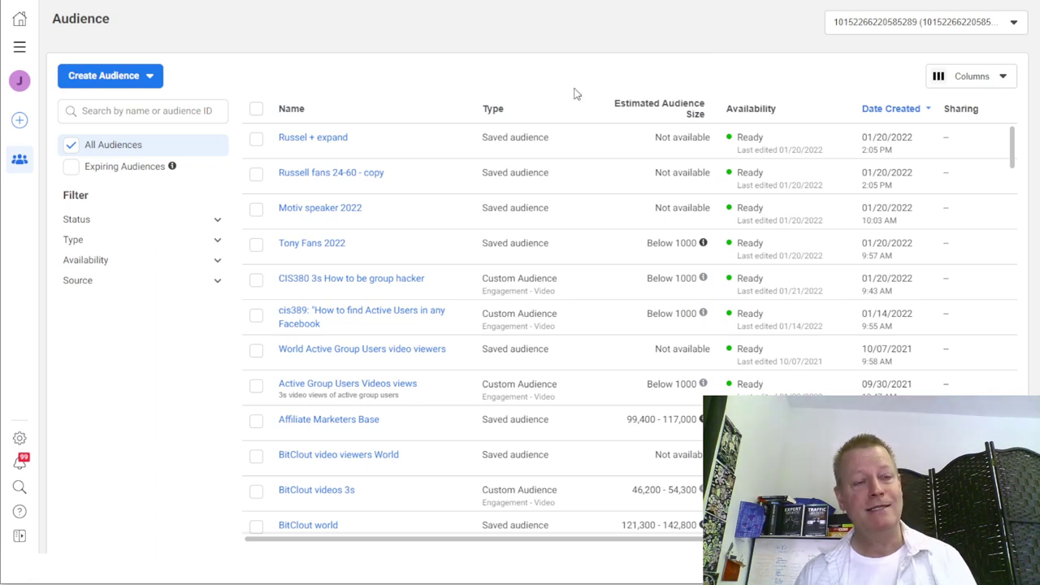
click(19, 47)
click(86, 84)
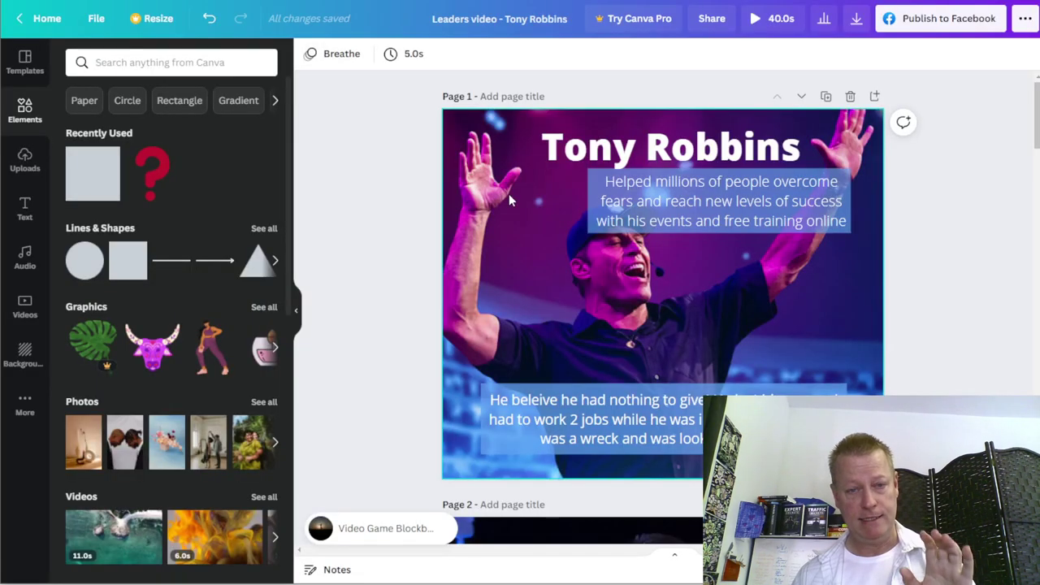
Look through the pages of the Tony Robbins leaders video and return to page 1
scroll(509, 194, down, 10)
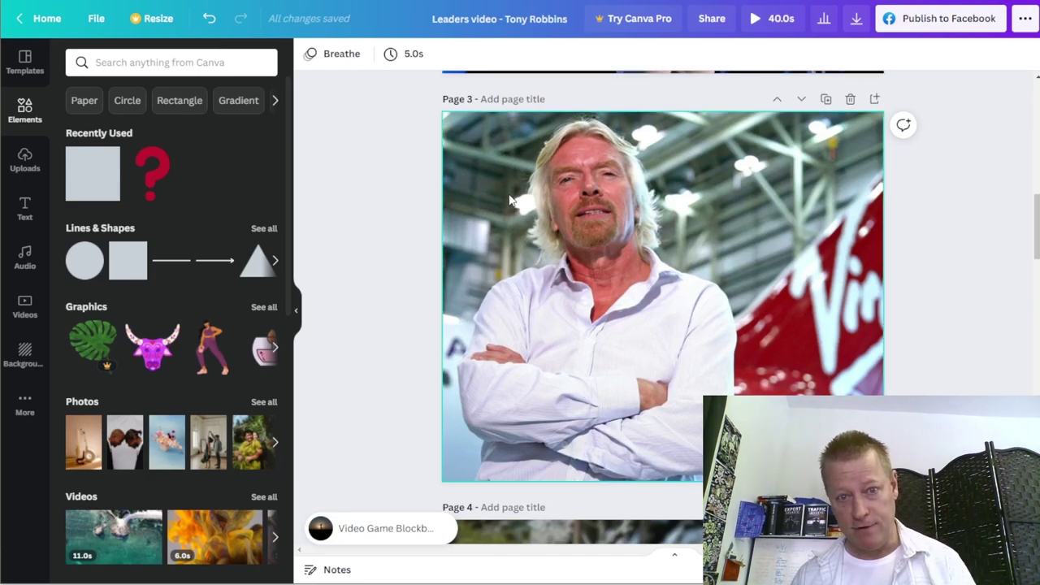
scroll(510, 199, down, 15)
scroll(508, 194, down, 2)
scroll(508, 193, up, 20)
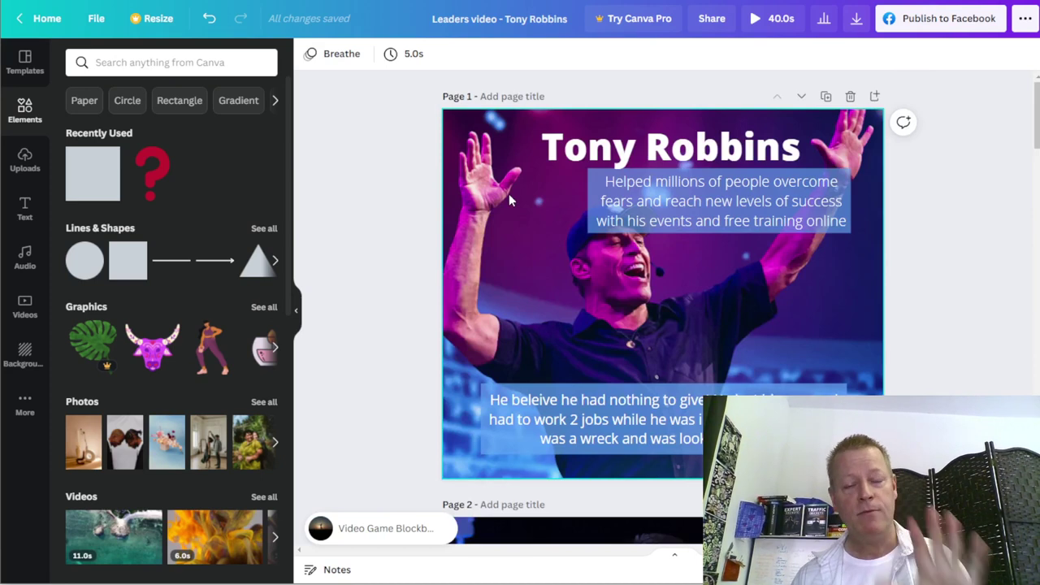